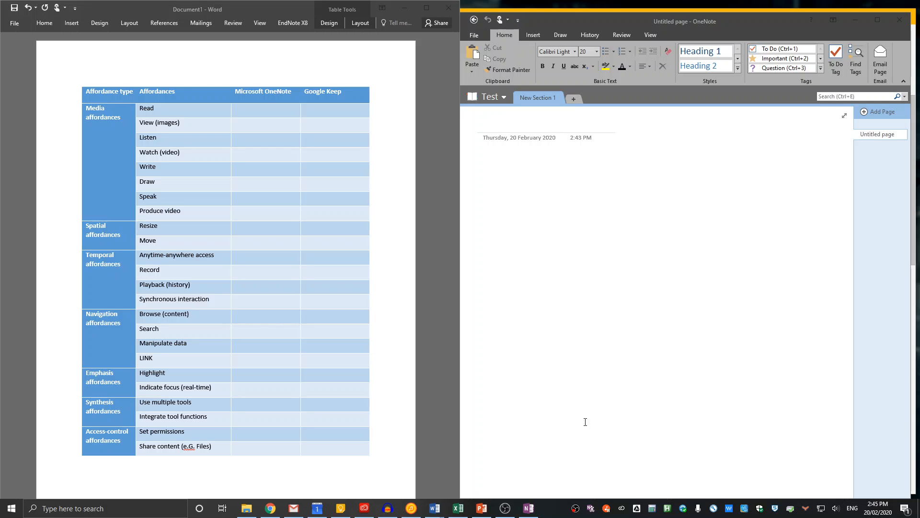
- Narrow the Google Keep window, place the OneNote window beside the Word document in front of Keep, and extend its height downward
{"action": "left_click", "coordinate": [577, 403]}
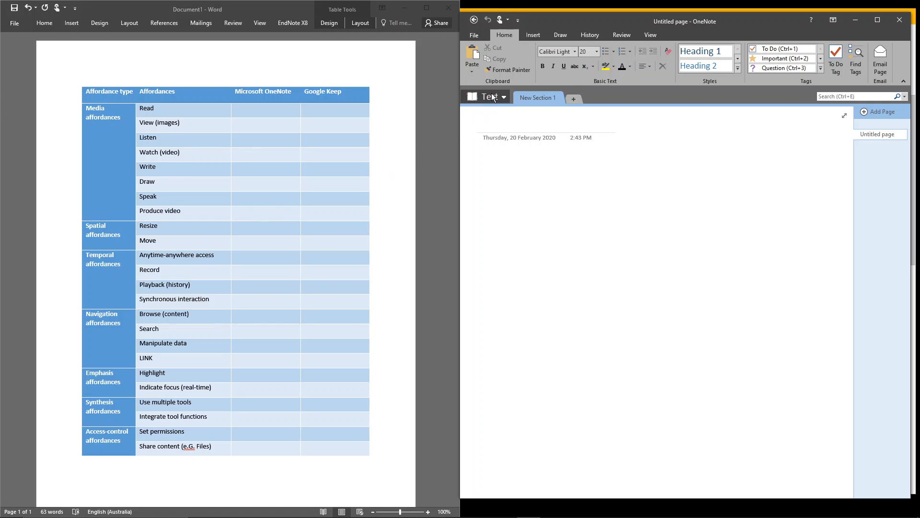
{"action": "left_click_drag", "start_coordinate": [548, 21], "coordinate": [547, 28]}
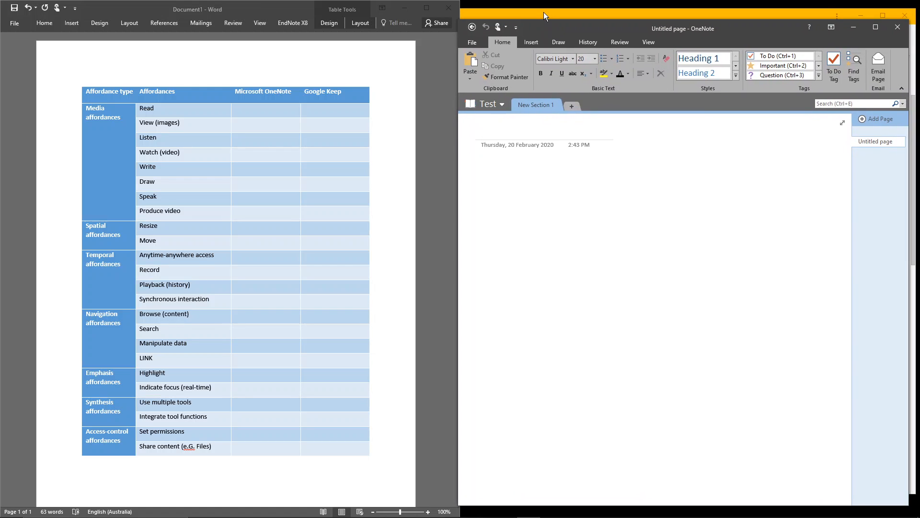
{"action": "left_click", "coordinate": [544, 13]}
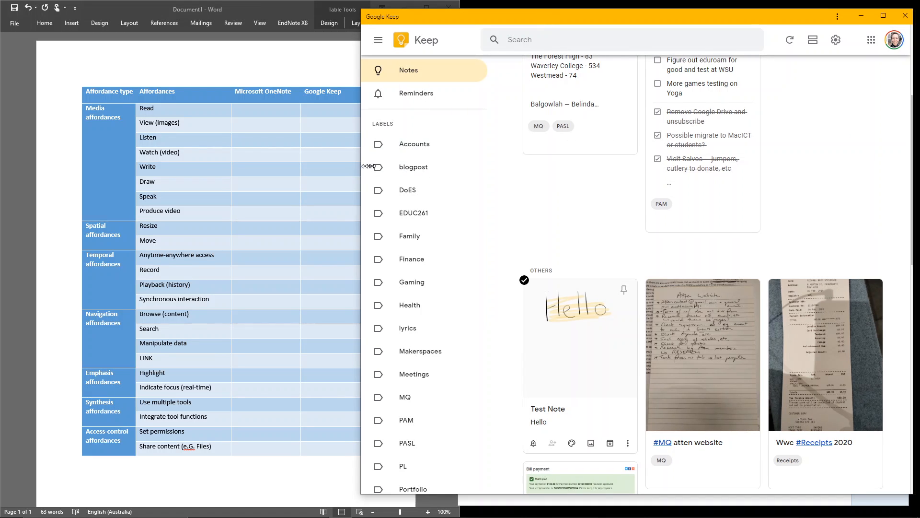
{"action": "left_click_drag", "start_coordinate": [369, 167], "coordinate": [475, 162]}
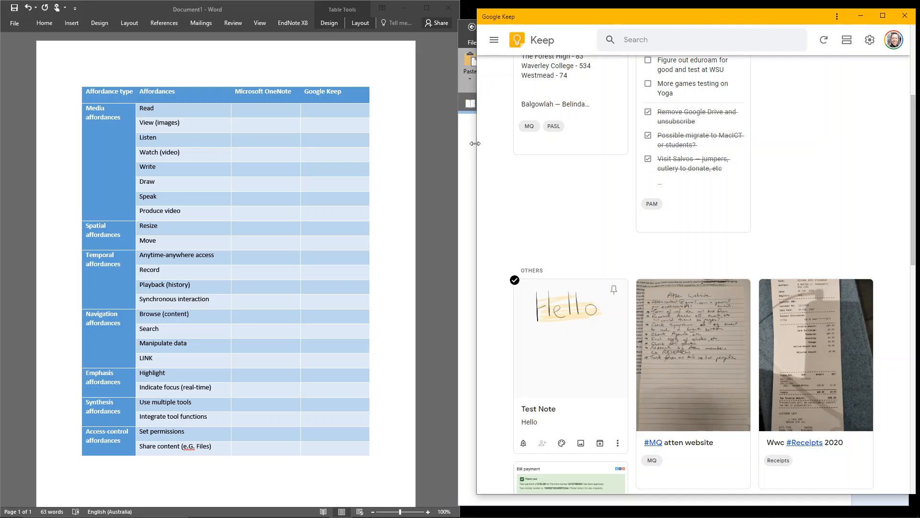
{"action": "left_click", "coordinate": [468, 143]}
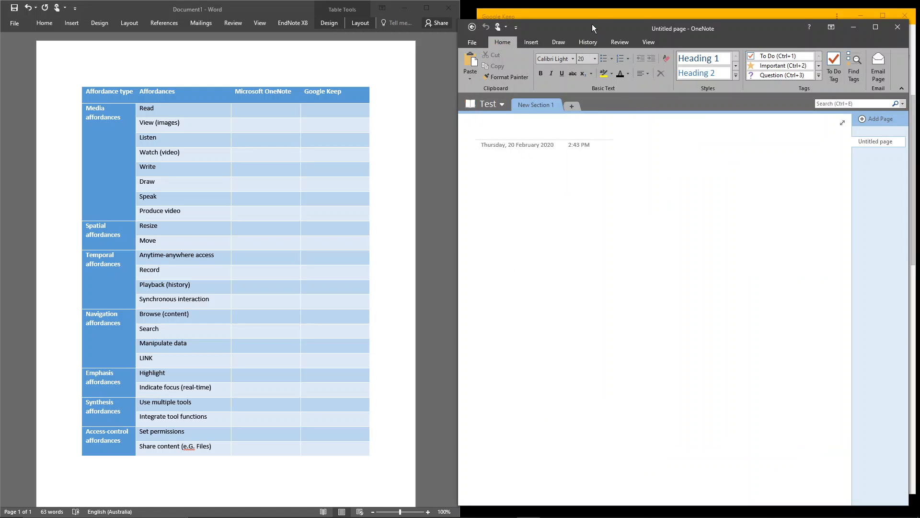
{"action": "left_click_drag", "start_coordinate": [592, 24], "coordinate": [597, 8]}
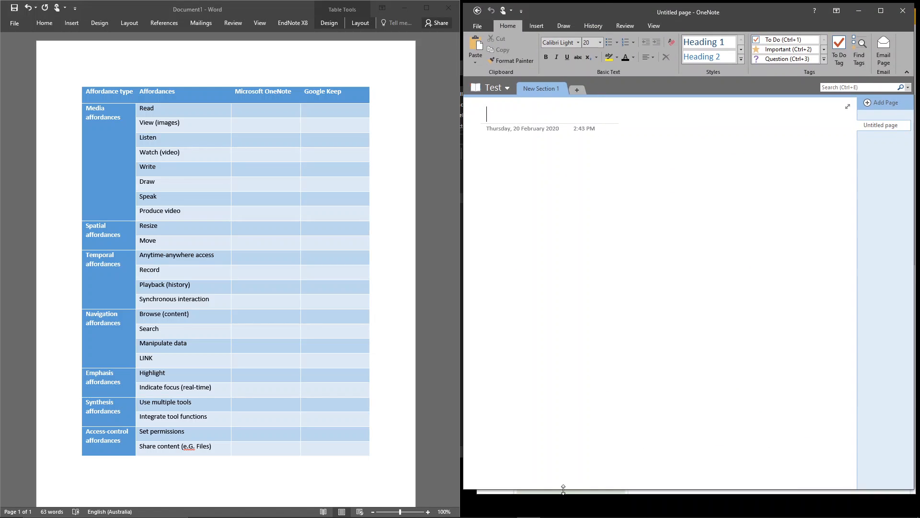
{"action": "left_click_drag", "start_coordinate": [563, 489], "coordinate": [561, 503]}
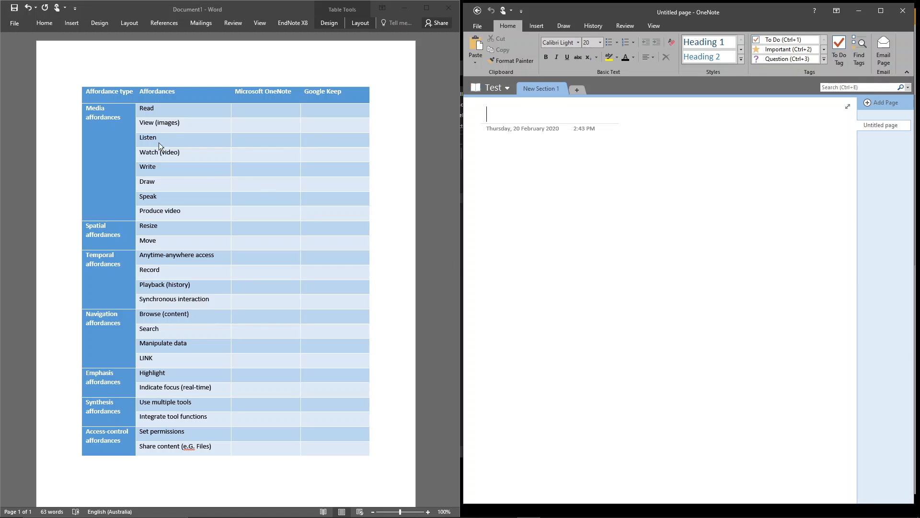
- Highlight the "Media affordances" label in the Word table and title the blank OneNote page "Test Page"
{"action": "left_click", "coordinate": [119, 119]}
{"action": "left_click_drag", "start_coordinate": [120, 120], "coordinate": [95, 109]}
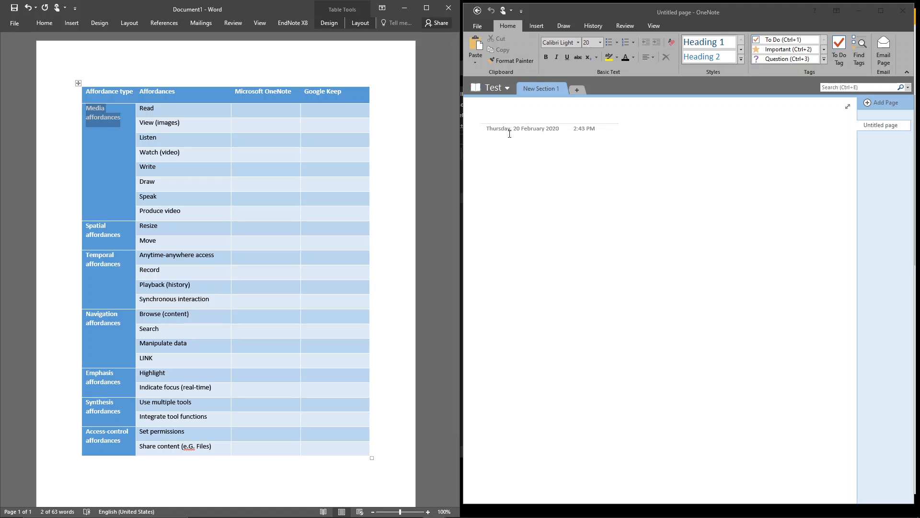
{"action": "left_click", "coordinate": [506, 116]}
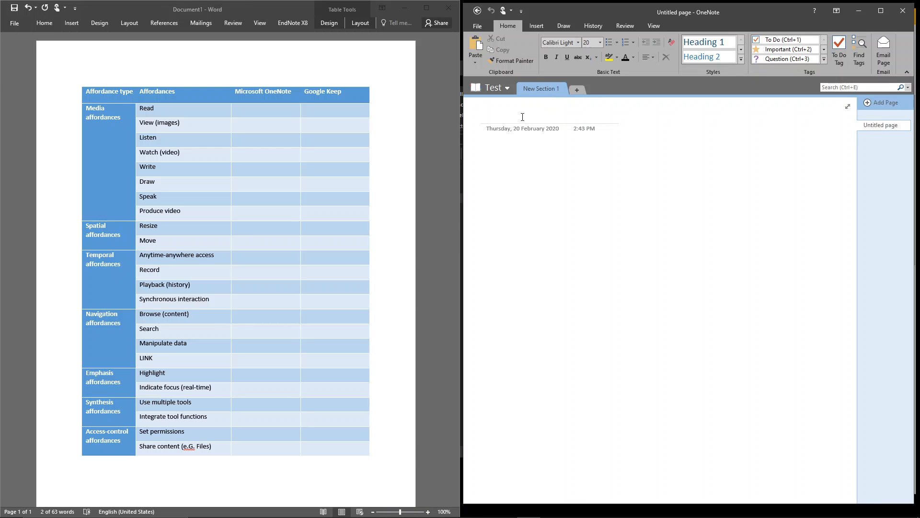
{"action": "type", "text": "Test Page"}
{"action": "key", "text": "Return"}
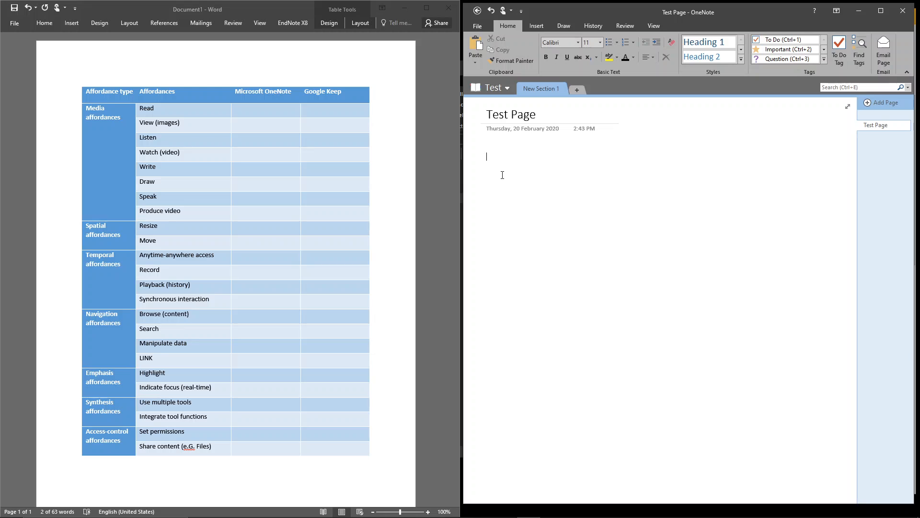
- Write "The quick brown fox jumps over the lazy dog" in the body of the OneNote page and end the line
{"action": "type", "text": "The quick "}
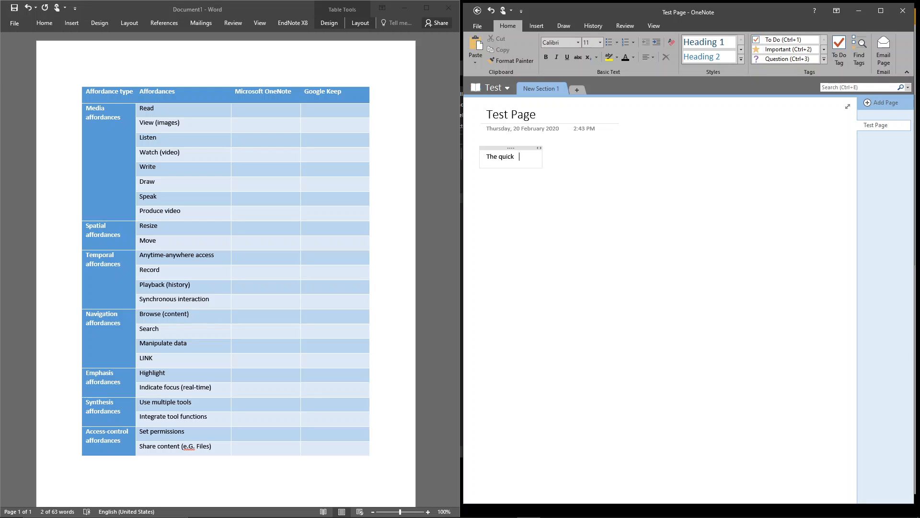
{"action": "type", "text": "brown fox jum"}
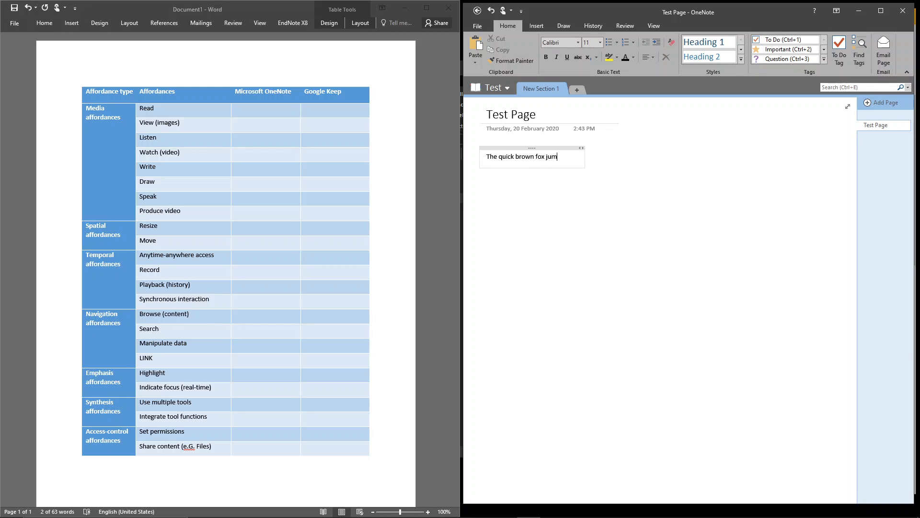
{"action": "type", "text": "ps over the lazy "}
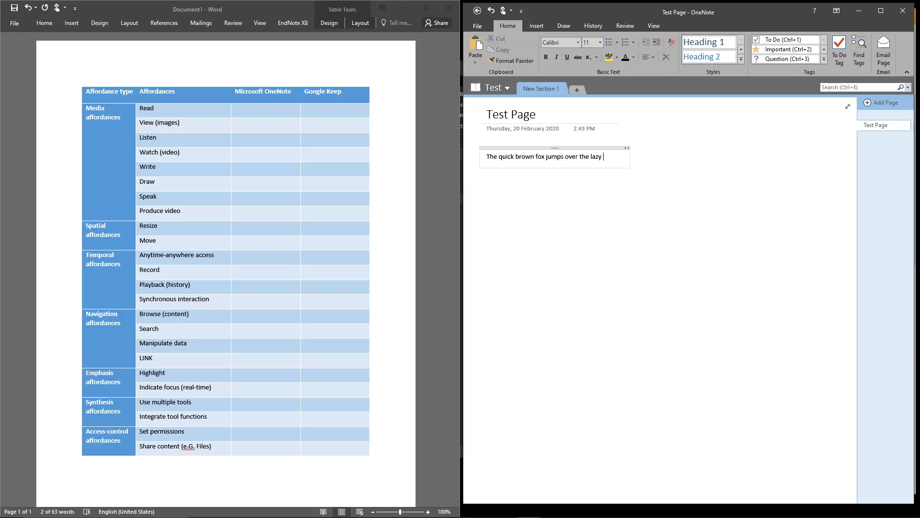
{"action": "type", "text": "dog"}
{"action": "key", "text": "Return"}
{"action": "key", "text": "Return"}
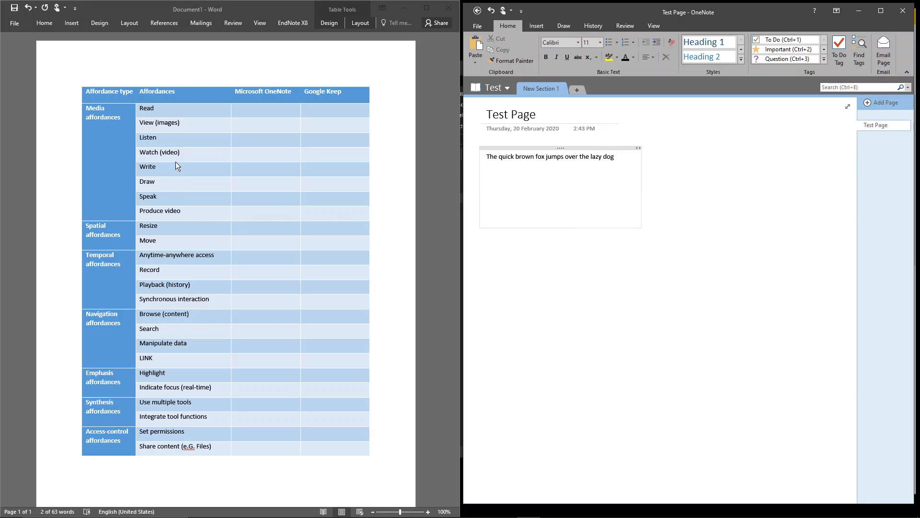
- Enter a score of 5 for both Read and Write in the Microsoft OneNote column of the Word table
{"action": "left_click", "coordinate": [246, 113]}
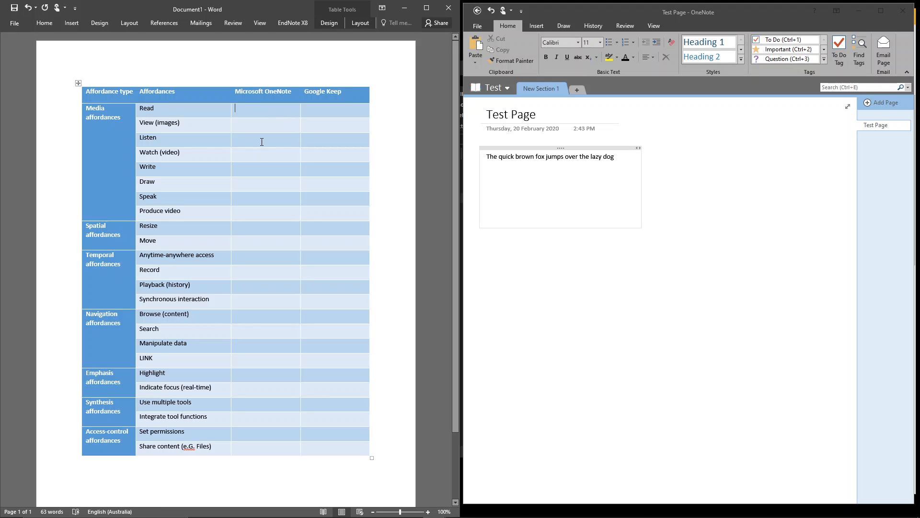
{"action": "type", "text": "5"}
{"action": "left_click", "coordinate": [238, 167]}
{"action": "type", "text": "5"}
- Set the font size of the "quick brown fox" sentence on the OneNote page to 20
{"action": "triple_click", "coordinate": [540, 157]}
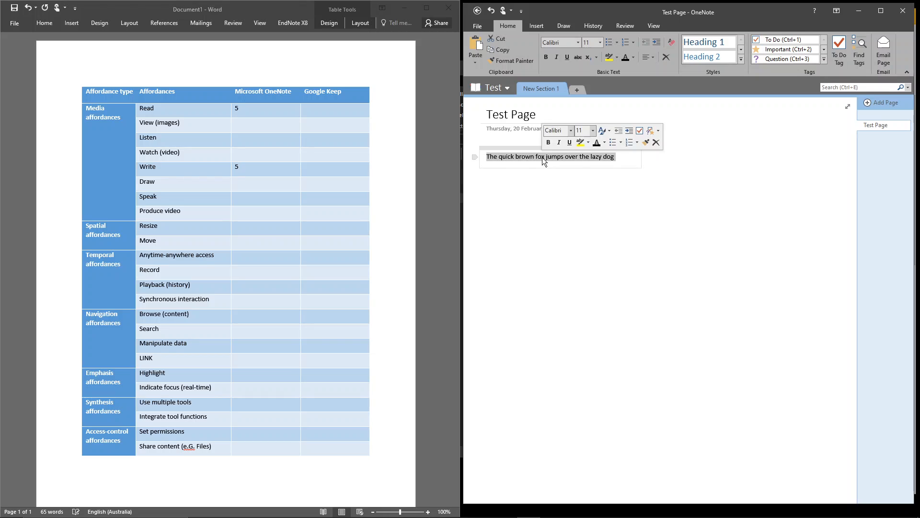
{"action": "left_click", "coordinate": [586, 129]}
{"action": "type", "text": "20"}
{"action": "key", "text": "Return"}
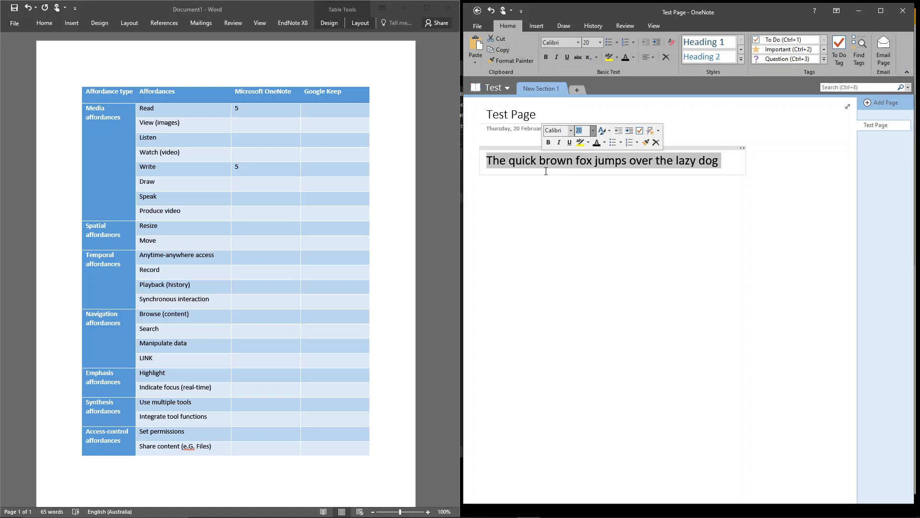
{"action": "double_click", "coordinate": [580, 161]}
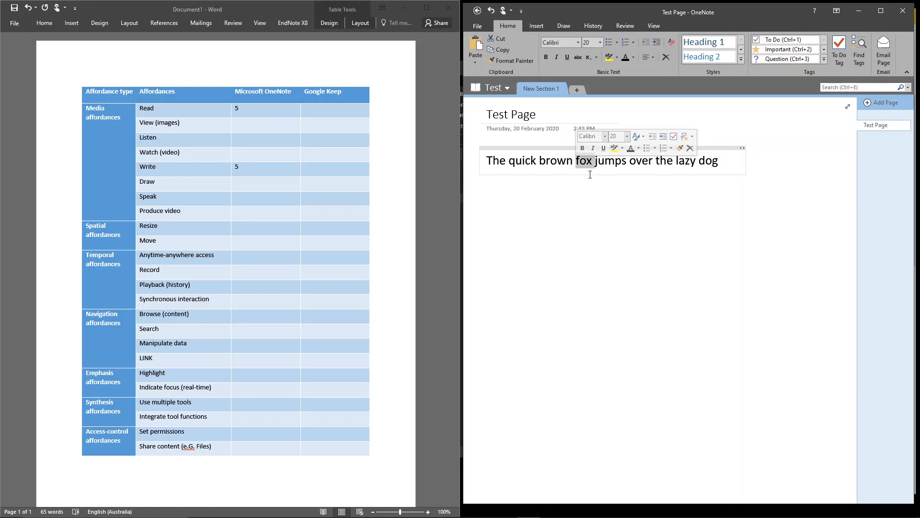
{"action": "left_click", "coordinate": [585, 208]}
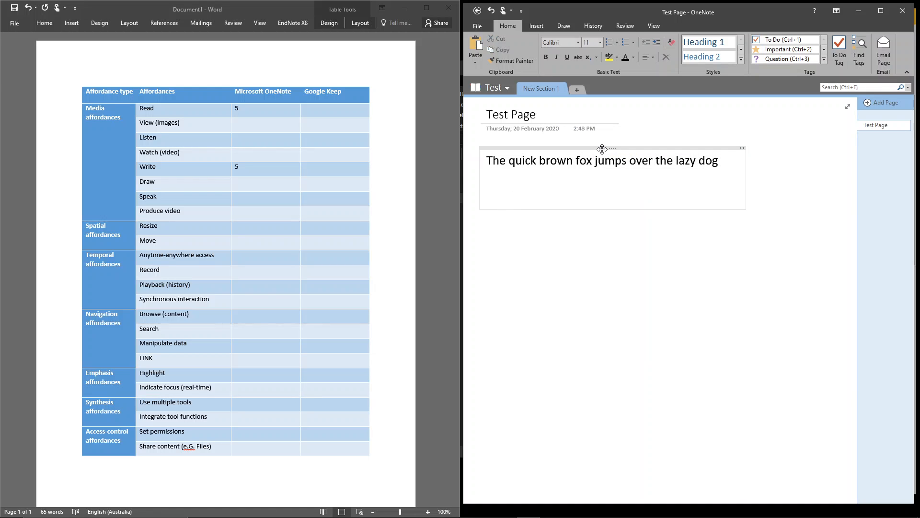
{"action": "key", "text": "BackSpace"}
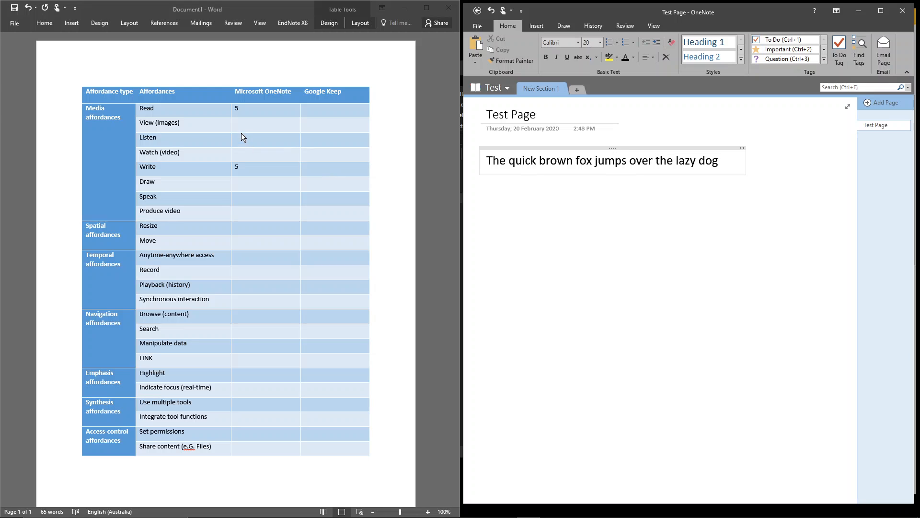
- Insert a screen clipping of the whole Word affordances table below the sentence on the OneNote page
{"action": "left_click", "coordinate": [528, 218]}
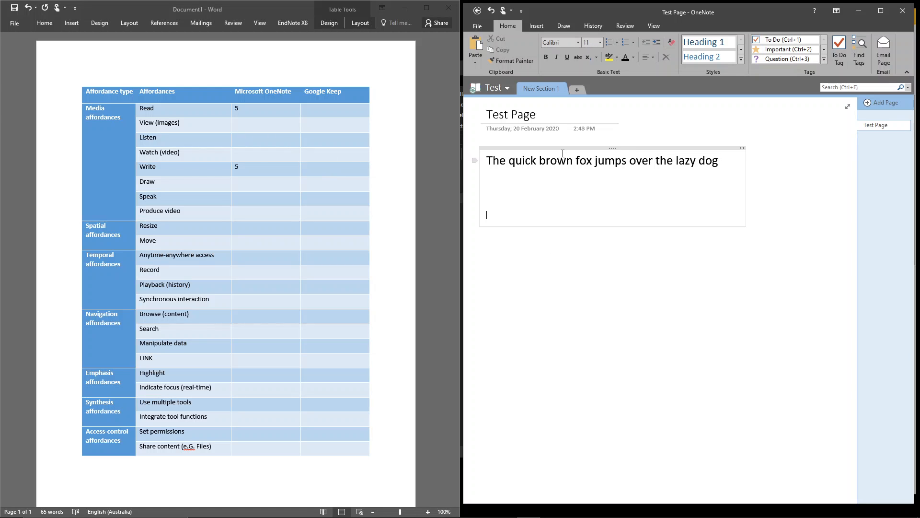
{"action": "left_click", "coordinate": [537, 25]}
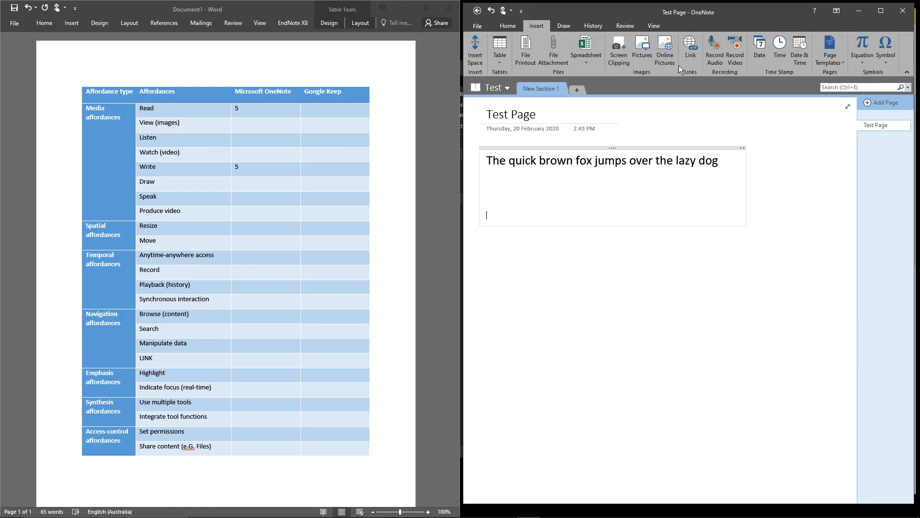
{"action": "left_click", "coordinate": [620, 60]}
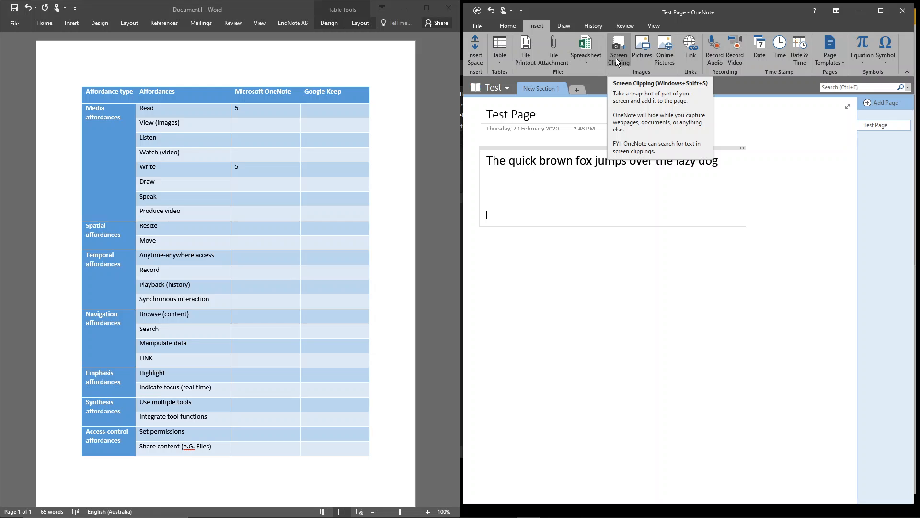
{"action": "left_click", "coordinate": [618, 49]}
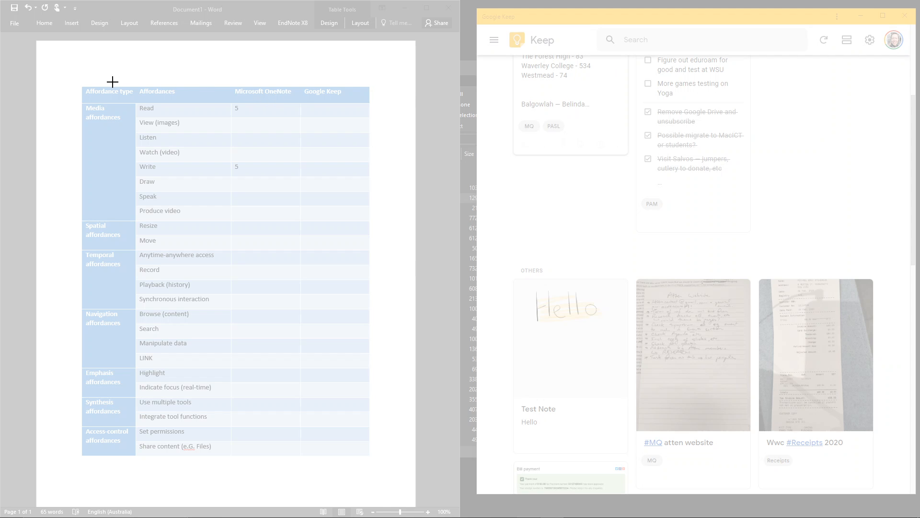
{"action": "left_click_drag", "start_coordinate": [67, 76], "coordinate": [384, 465]}
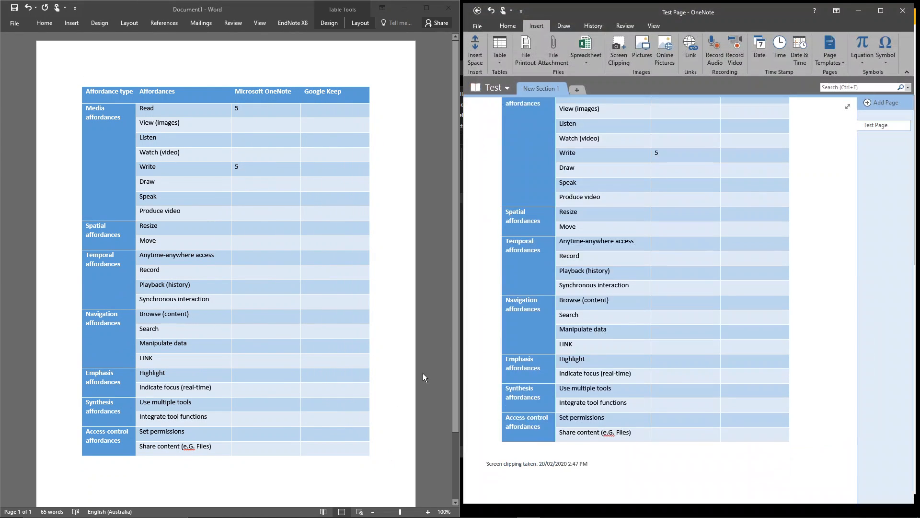
{"action": "scroll", "coordinate": [721, 331], "scroll_direction": "up", "scroll_amount": 5}
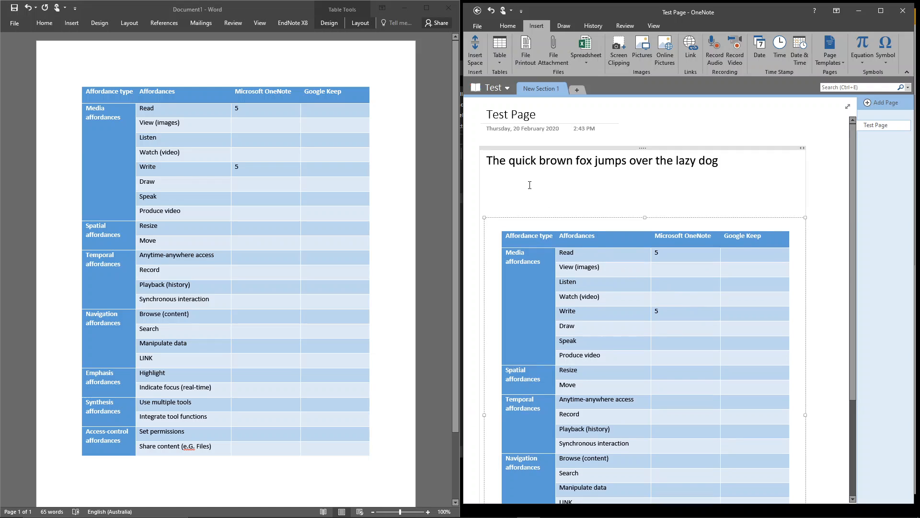
- Search Bing's online pictures for "affordances" from the blank line below the sentence on the OneNote page
{"action": "left_click", "coordinate": [626, 212]}
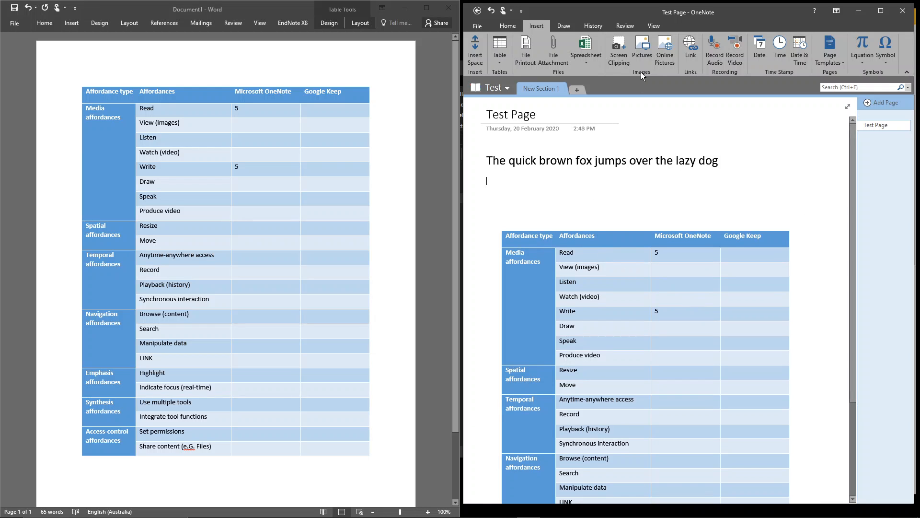
{"action": "left_click", "coordinate": [644, 51]}
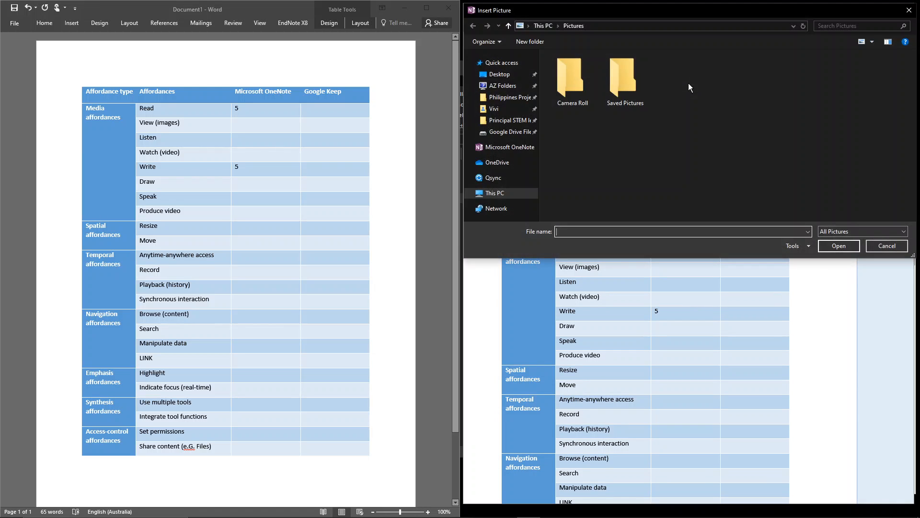
{"action": "left_click", "coordinate": [871, 249]}
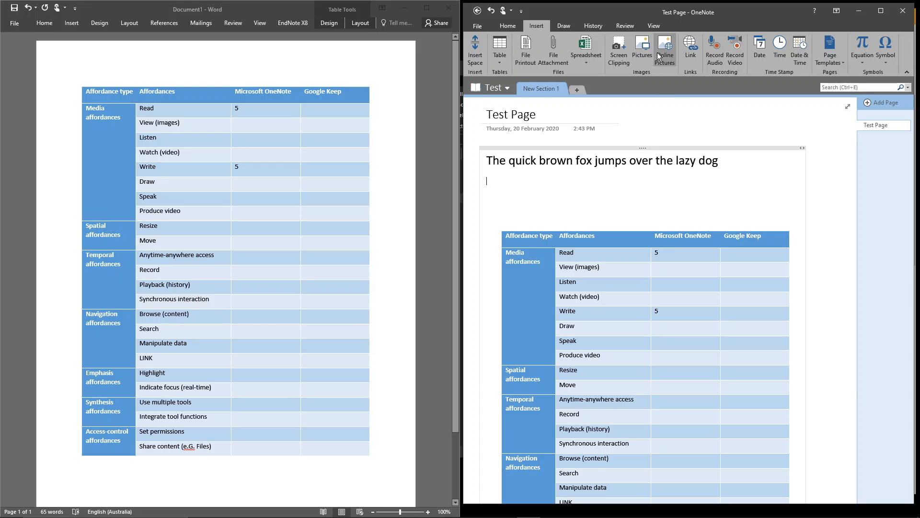
{"action": "left_click", "coordinate": [665, 51]}
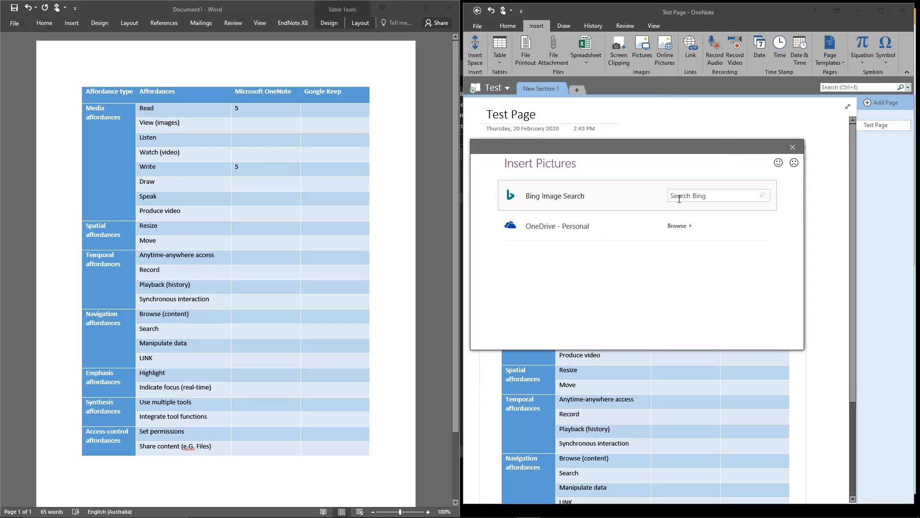
{"action": "left_click", "coordinate": [685, 199]}
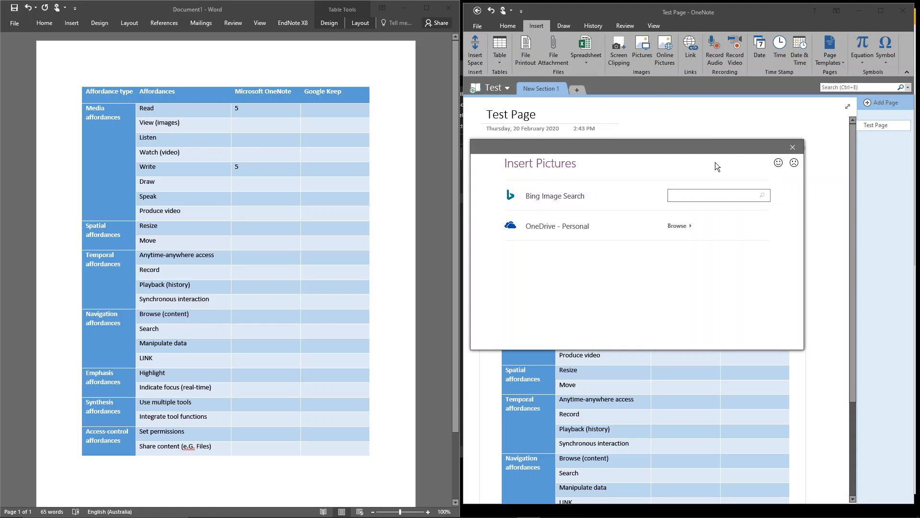
{"action": "type", "text": "aff"}
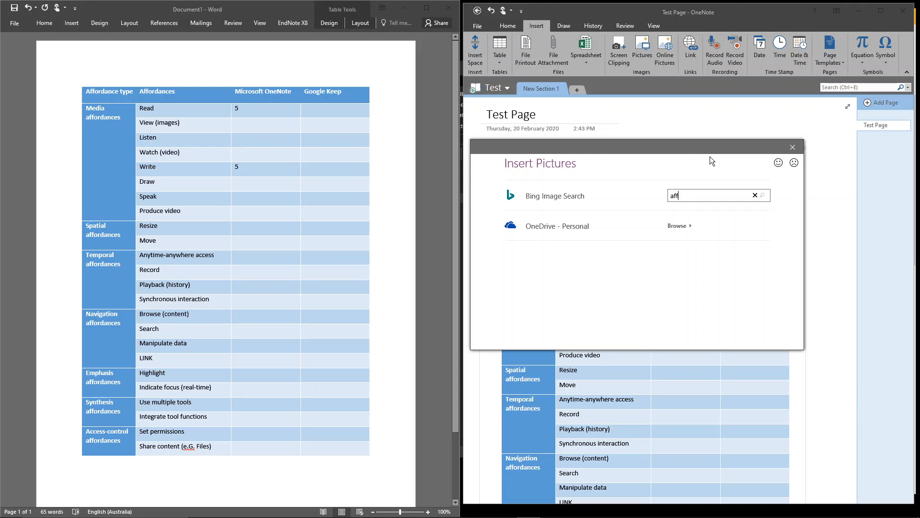
{"action": "type", "text": "ordances"}
{"action": "key", "text": "Return"}
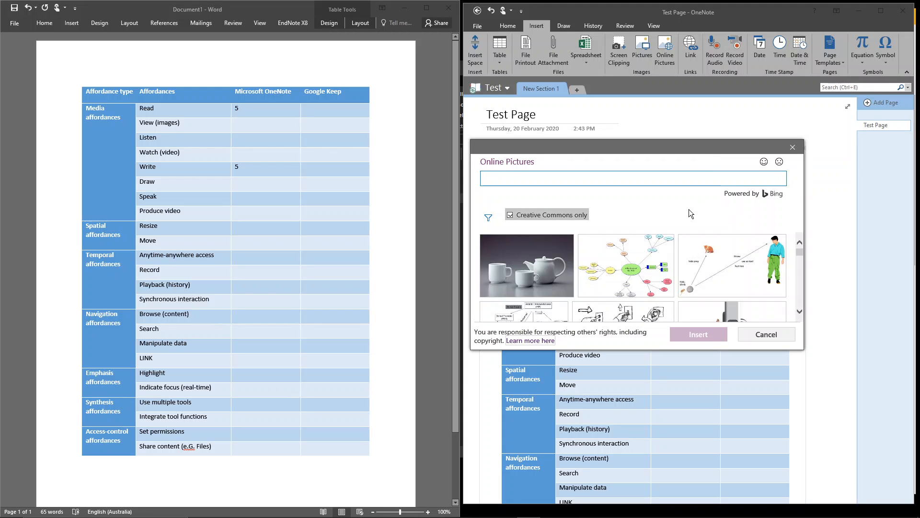
- Insert the hand-drawn button, switch and knob picture from the image results into the OneNote page
{"action": "scroll", "coordinate": [619, 292], "scroll_direction": "down", "scroll_amount": 2}
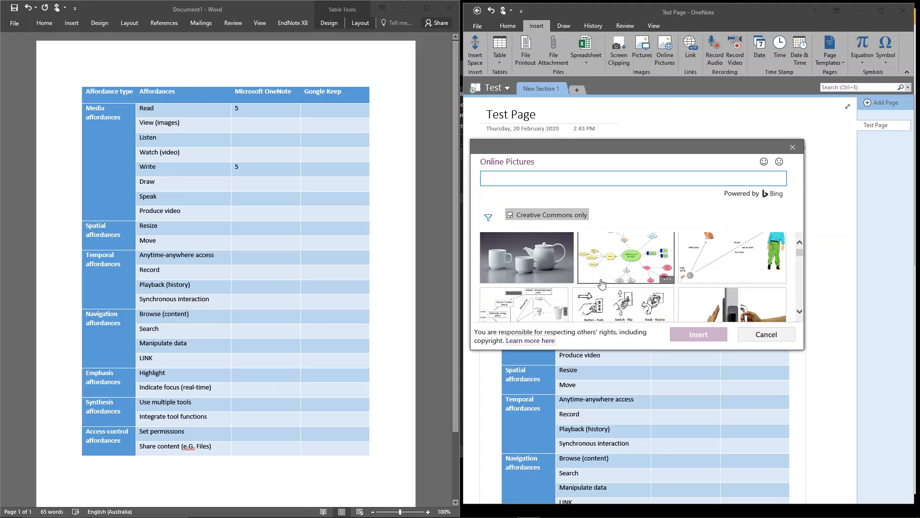
{"action": "scroll", "coordinate": [618, 296], "scroll_direction": "down", "scroll_amount": 1}
{"action": "left_click", "coordinate": [618, 286]}
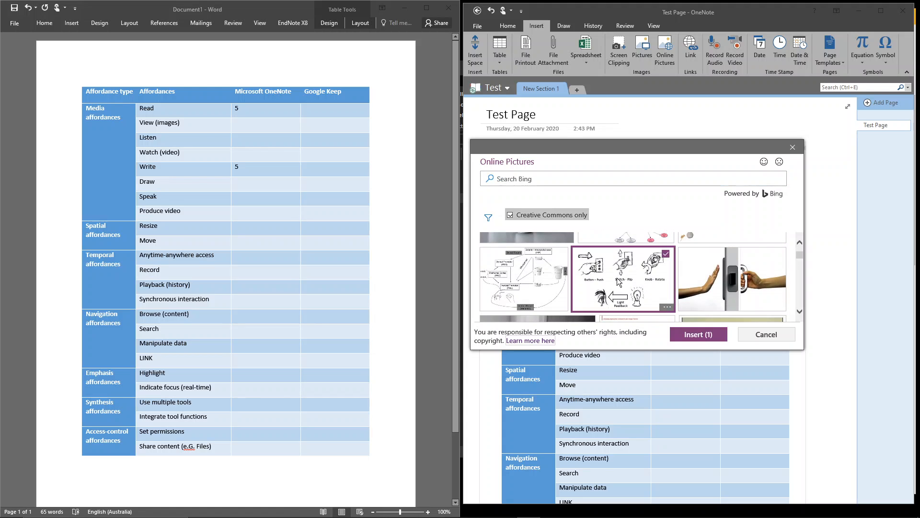
{"action": "left_click", "coordinate": [719, 339]}
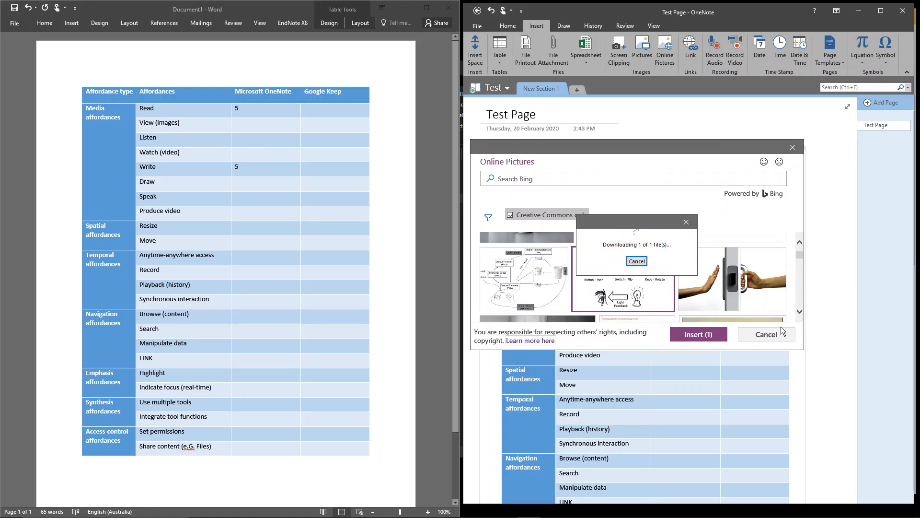
{"action": "left_click", "coordinate": [696, 279]}
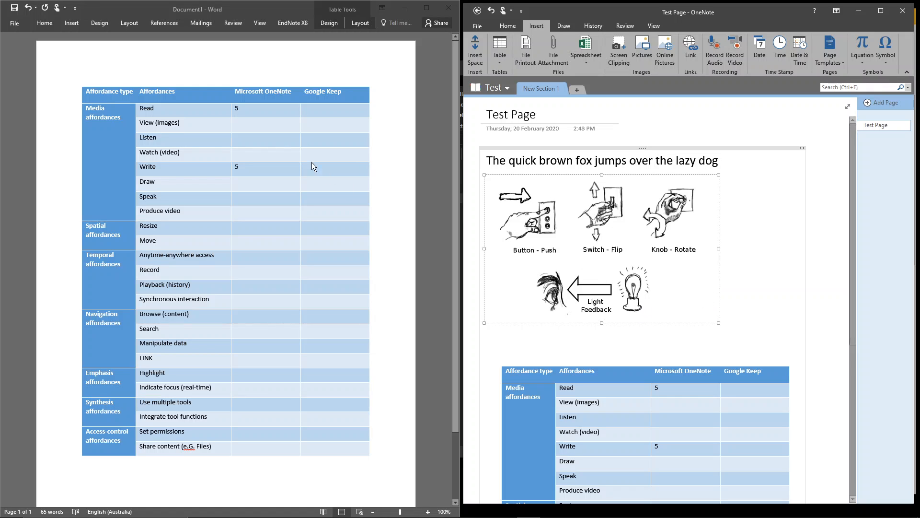
- Enter a score of 5 for View (images) in the Microsoft OneNote column of the Word table
{"action": "left_click", "coordinate": [256, 123]}
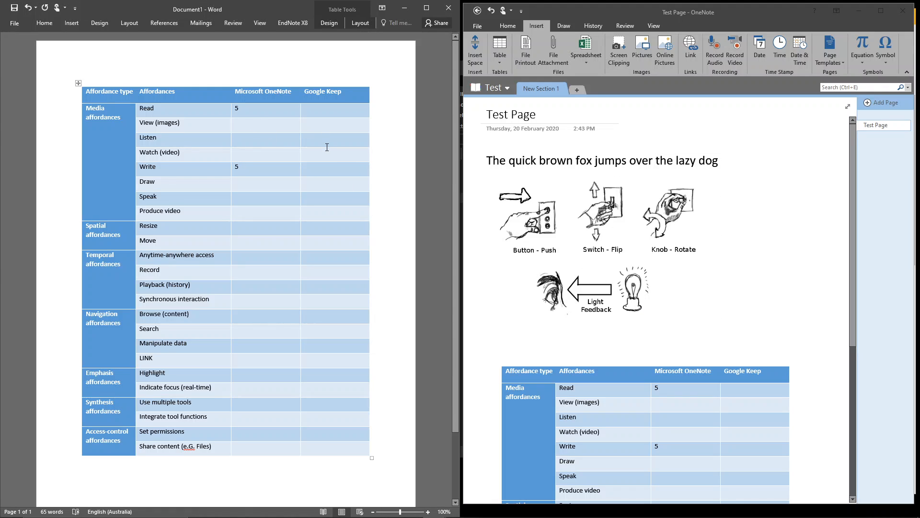
{"action": "type", "text": "5"}
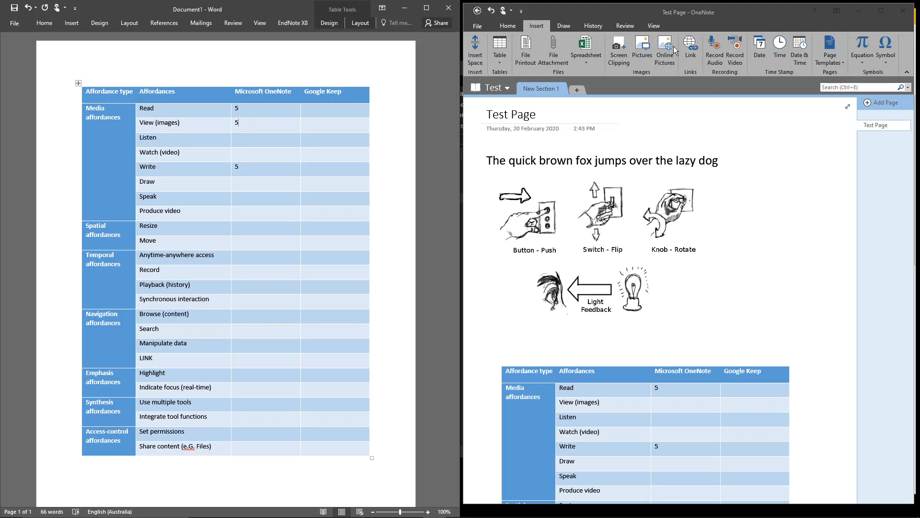
- Record a short webcam video onto the OneNote page, move its preview window aside and close it to end the recording
{"action": "left_click", "coordinate": [715, 49]}
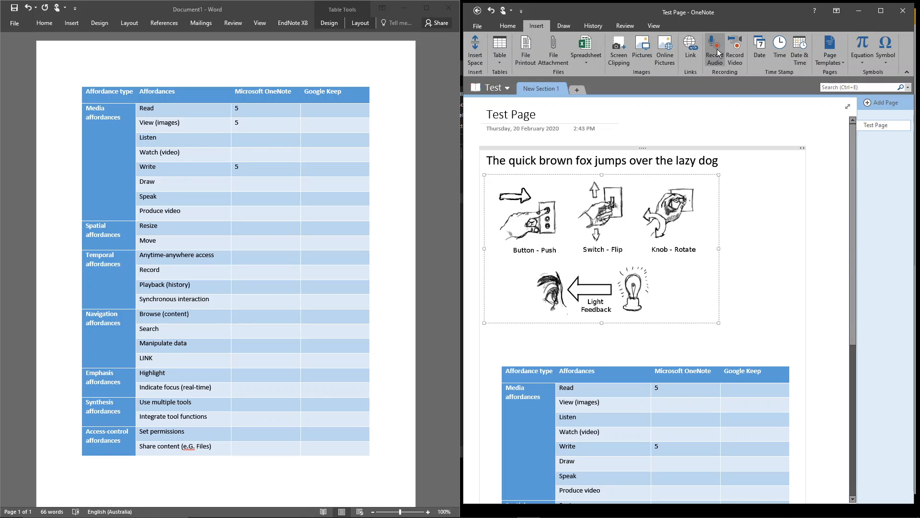
{"action": "left_click", "coordinate": [740, 59]}
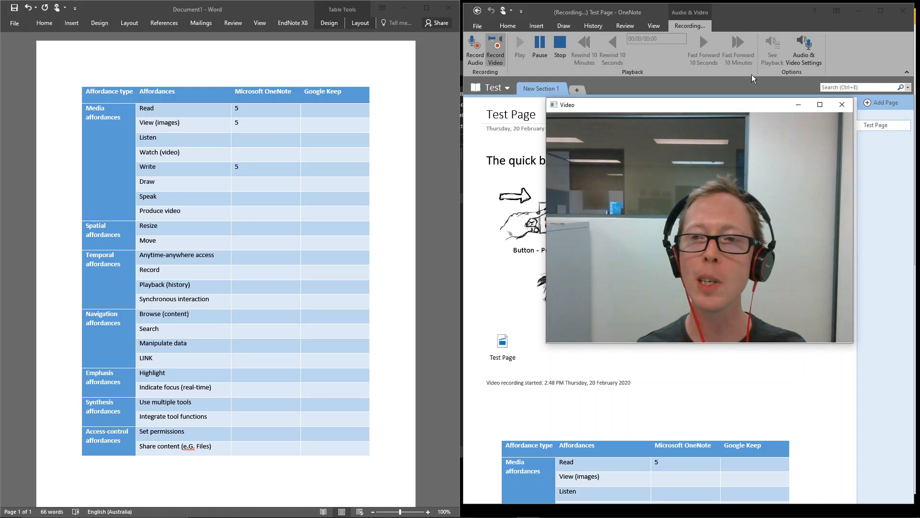
{"action": "left_click_drag", "start_coordinate": [713, 107], "coordinate": [304, 228]}
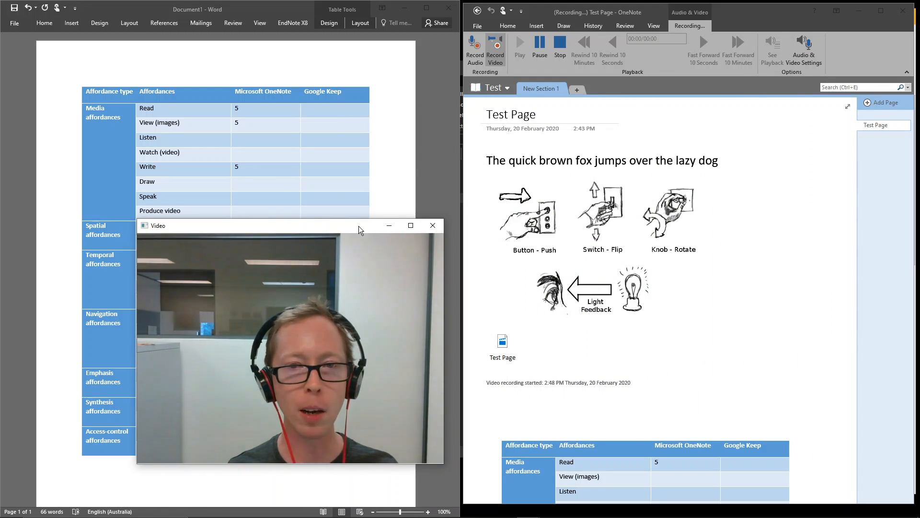
{"action": "left_click", "coordinate": [433, 229]}
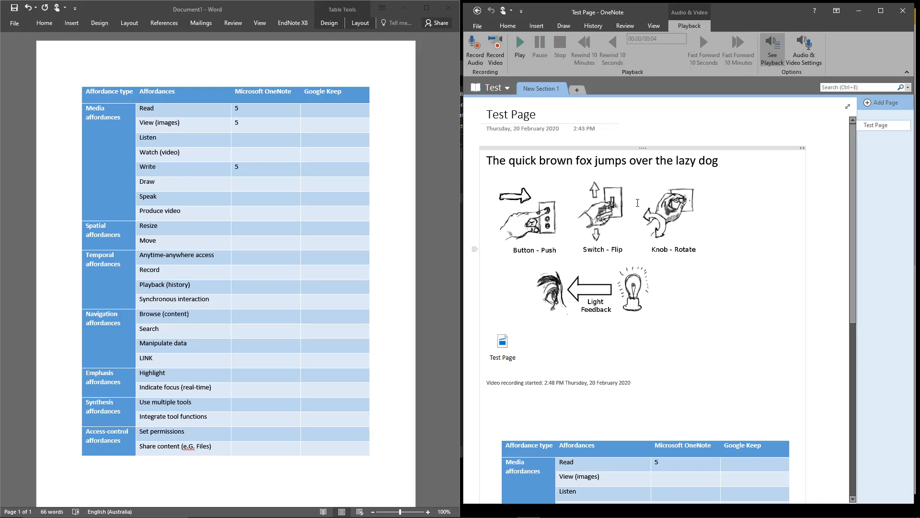
- Play back the recorded video on the OneNote page, close the player and restore the normal page view
{"action": "mouse_move", "coordinate": [503, 346]}
{"action": "left_click", "coordinate": [509, 332]}
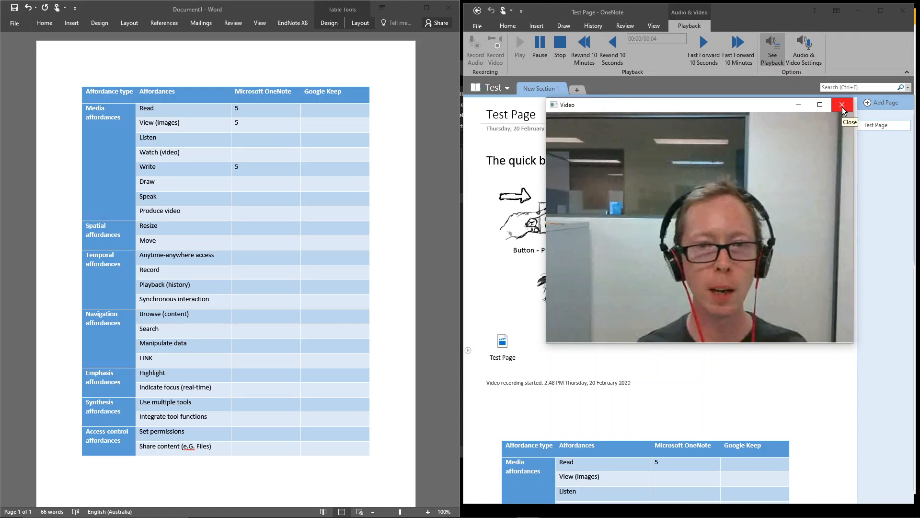
{"action": "left_click", "coordinate": [842, 105]}
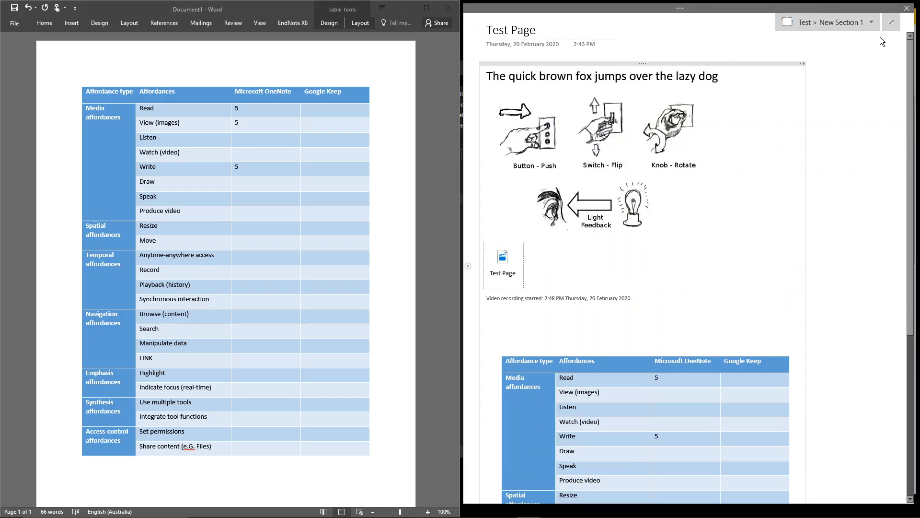
{"action": "left_click", "coordinate": [891, 22]}
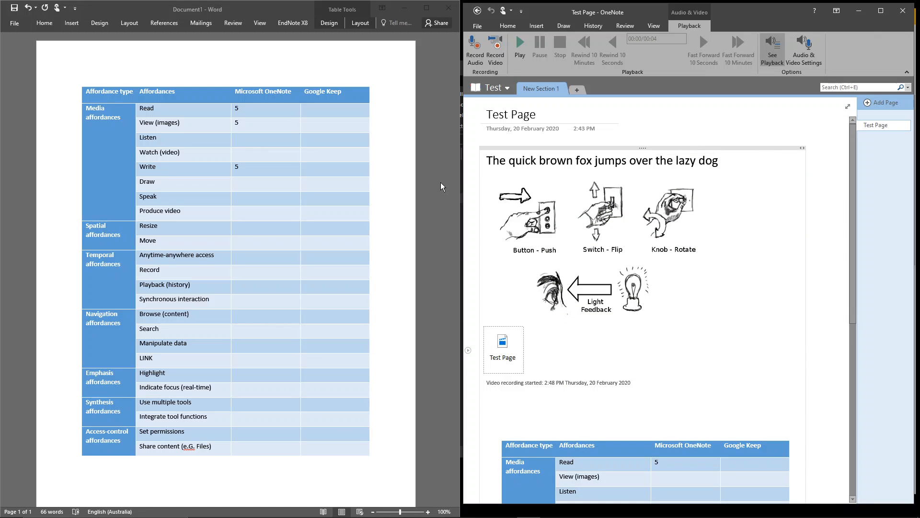
- Enter a score of 5 for Listen, Watch (video), Speak and Produce video in the Microsoft OneNote column of the Word table
{"action": "left_click", "coordinate": [242, 137]}
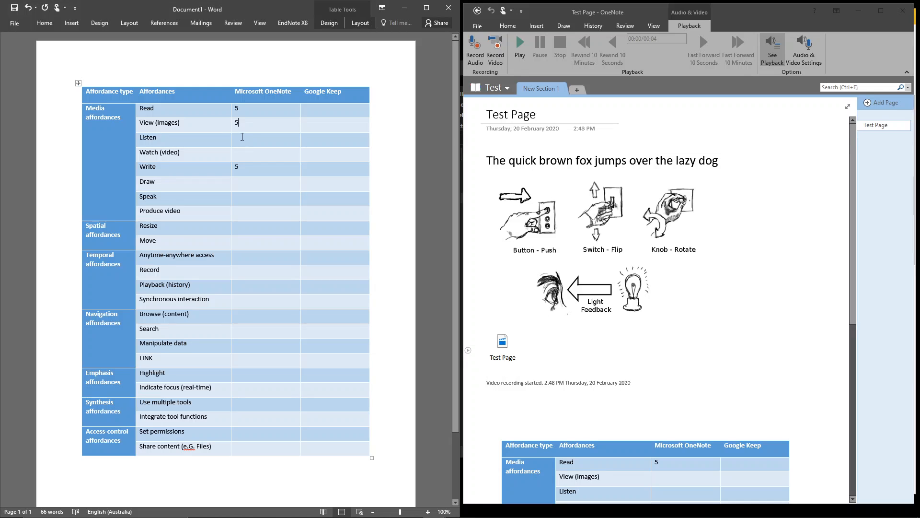
{"action": "type", "text": "55"}
{"action": "left_click", "coordinate": [248, 196]}
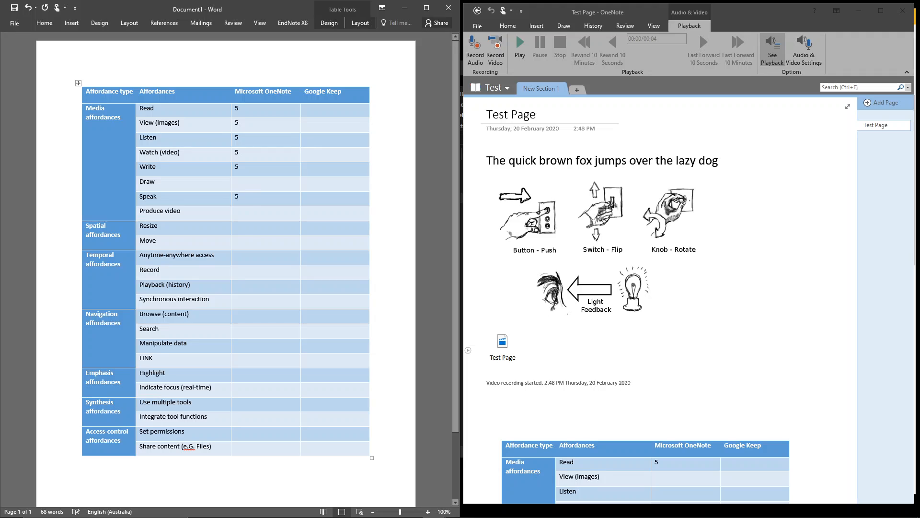
{"action": "type", "text": "5"}
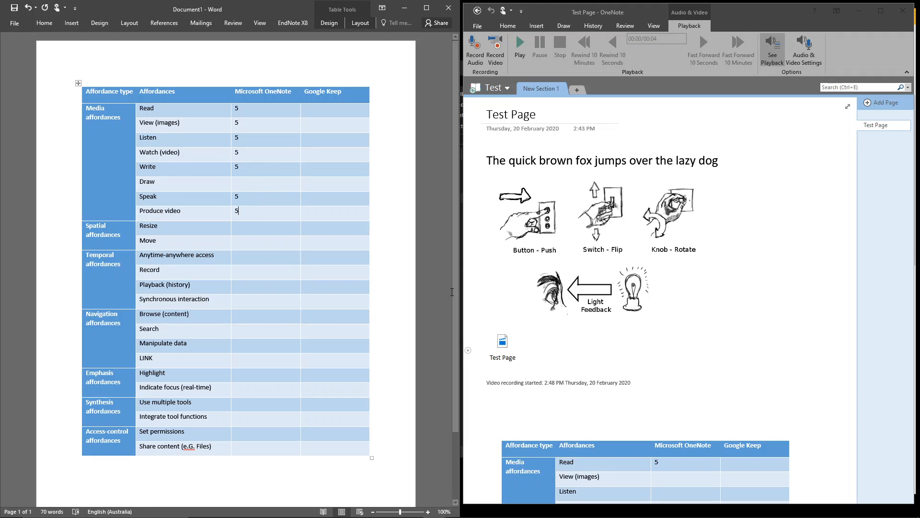
- Draw a large freehand loop across the OneNote picture and a small circle around the switch sketch with a black pen
{"action": "left_click", "coordinate": [595, 236]}
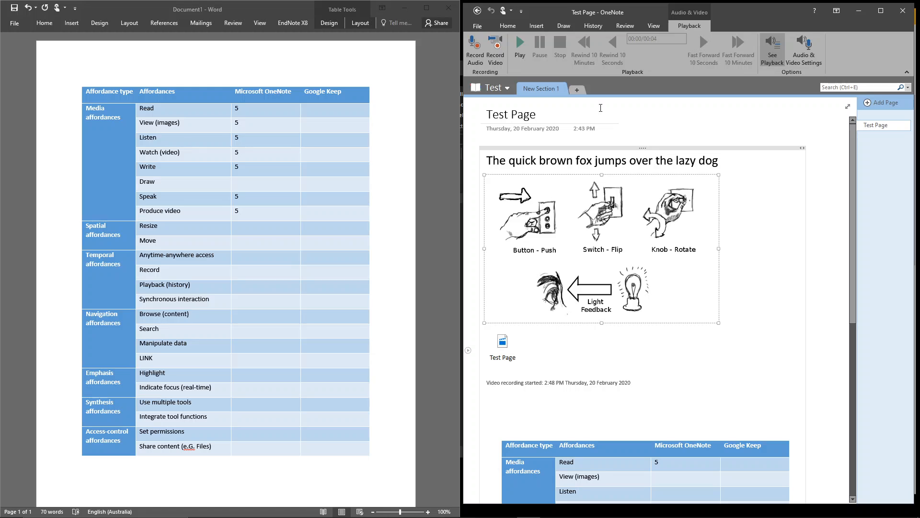
{"action": "left_click", "coordinate": [508, 26]}
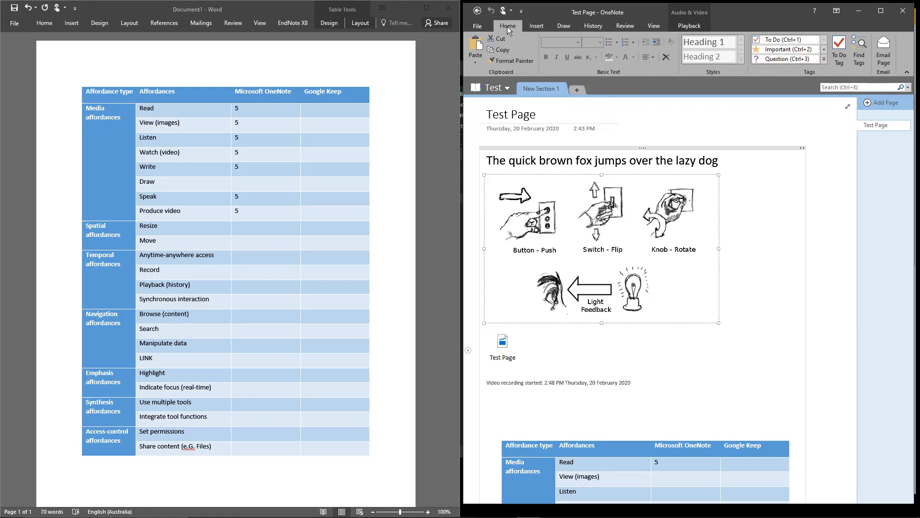
{"action": "left_click", "coordinate": [539, 26]}
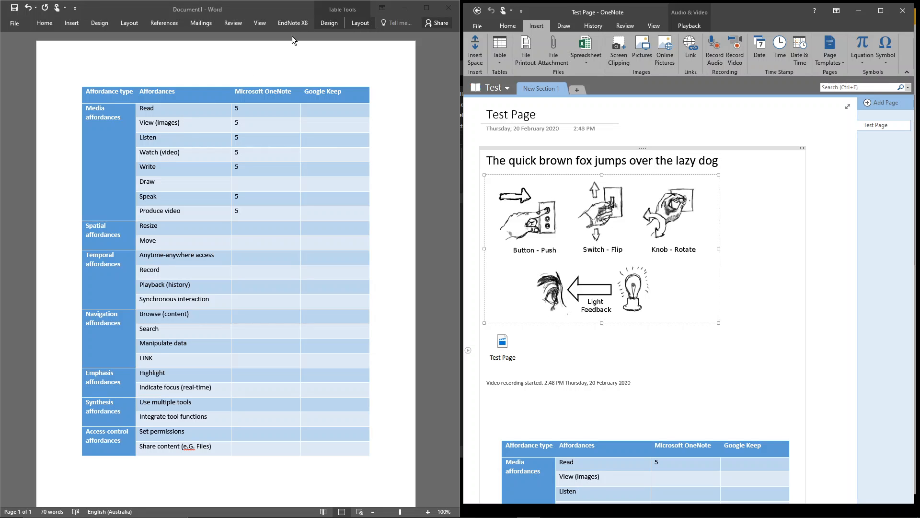
{"action": "left_click", "coordinate": [568, 27]}
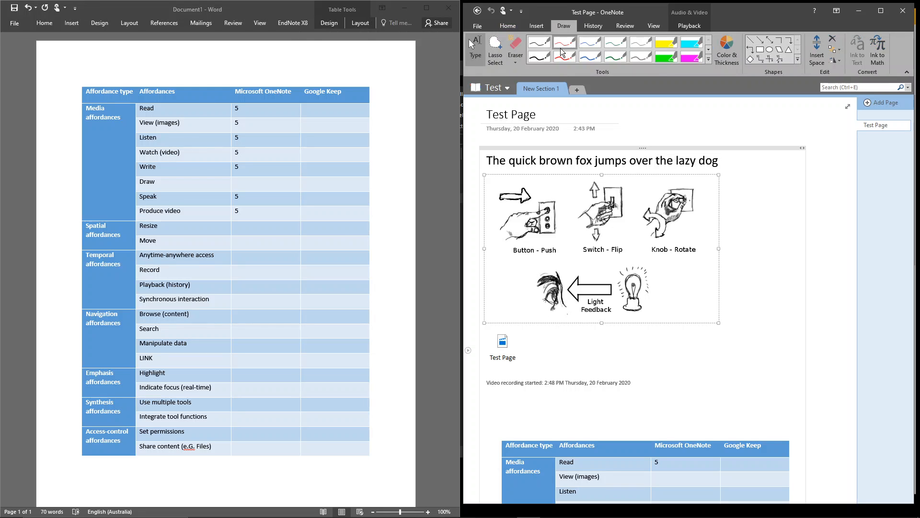
{"action": "left_click", "coordinate": [539, 57]}
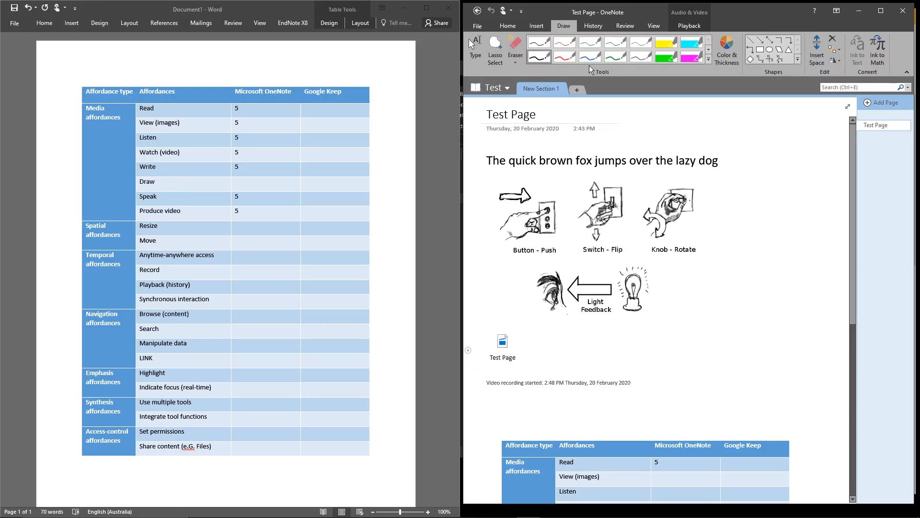
{"action": "mouse_move", "coordinate": [570, 341]}
{"action": "left_mouse_down"}
{"action": "mouse_move", "coordinate": [635, 241]}
{"action": "mouse_move", "coordinate": [696, 368]}
{"action": "mouse_move", "coordinate": [537, 239]}
{"action": "mouse_move", "coordinate": [671, 404]}
{"action": "left_mouse_up"}
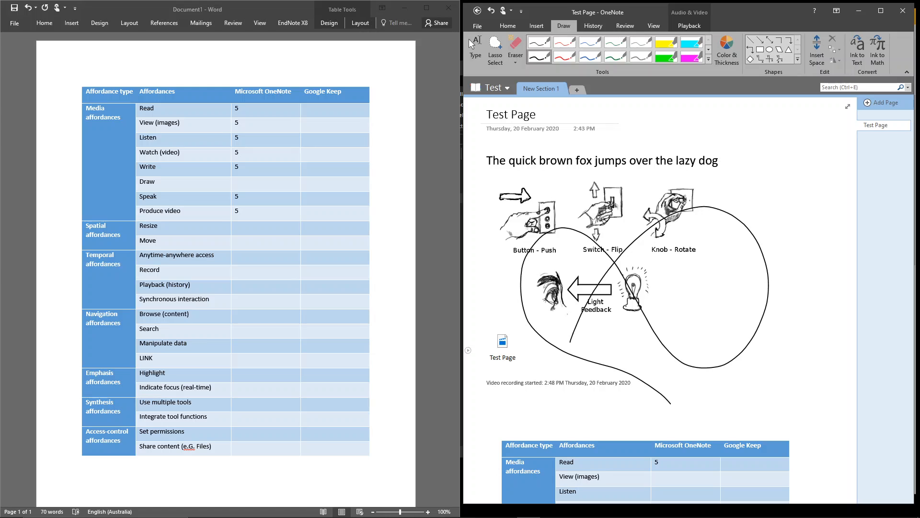
{"action": "mouse_move", "coordinate": [611, 174]}
{"action": "left_mouse_down"}
{"action": "mouse_move", "coordinate": [578, 204]}
{"action": "mouse_move", "coordinate": [614, 173]}
{"action": "left_mouse_up"}
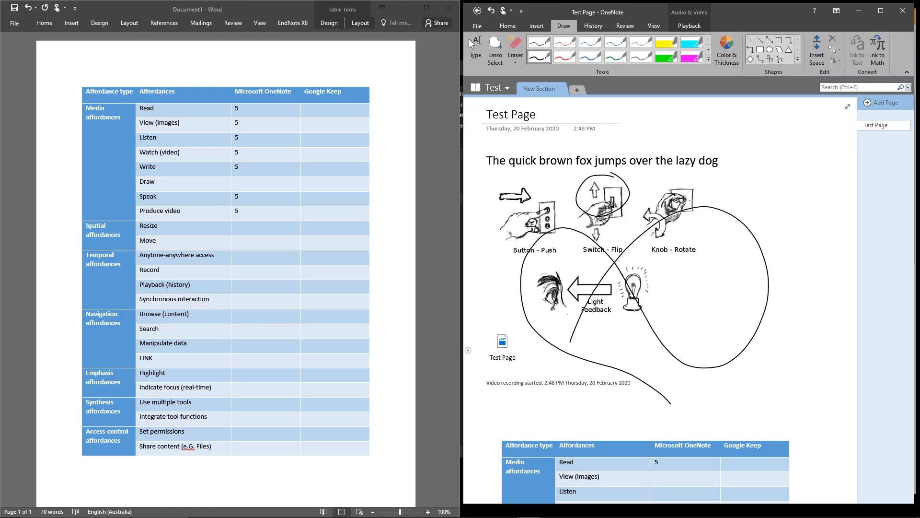
- Highlight "quick brown fox", the "Switch - Flip" caption and the "Affordances" heading in yellow, and leave the highlighter
{"action": "mouse_move", "coordinate": [542, 444]}
{"action": "left_mouse_down"}
{"action": "mouse_move", "coordinate": [624, 445]}
{"action": "mouse_move", "coordinate": [558, 446]}
{"action": "left_mouse_up"}
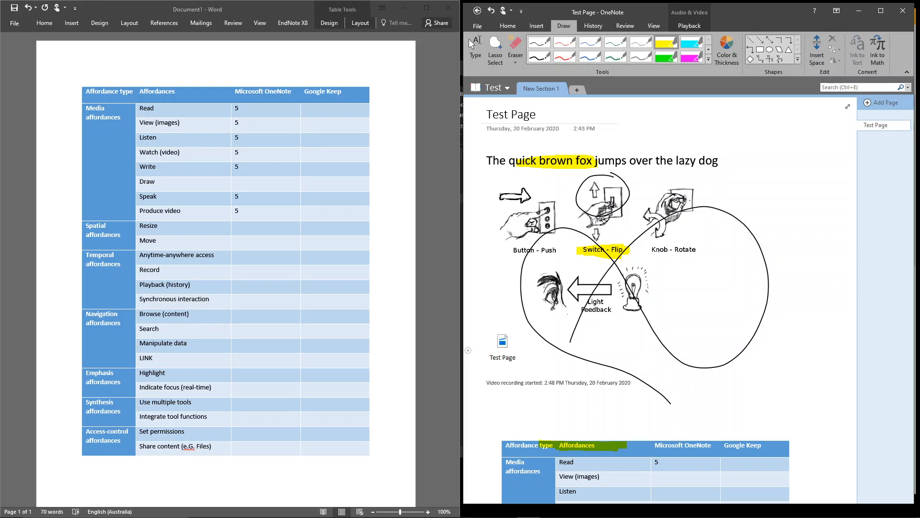
{"action": "key", "text": "Escape"}
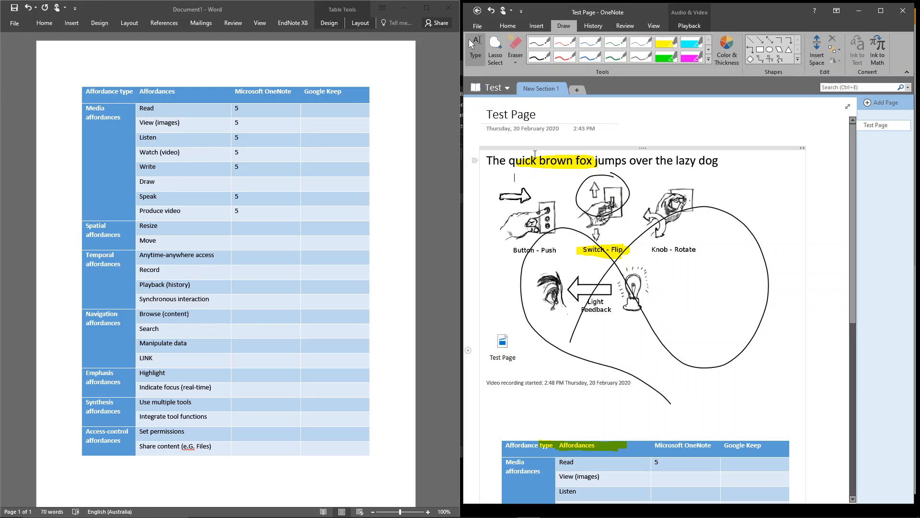
- Enter a score of 5 for Draw in the Microsoft OneNote column of the Word table
{"action": "left_click", "coordinate": [275, 185]}
{"action": "left_click", "coordinate": [255, 185]}
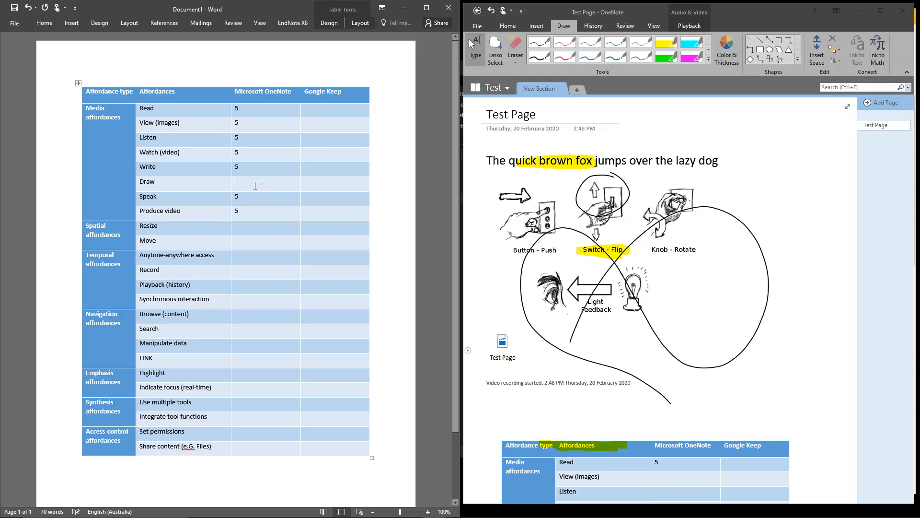
{"action": "type", "text": "5"}
- Enlarge the hand-drawn button, switch and knob picture on the OneNote page from its lower-right corner
{"action": "left_click", "coordinate": [548, 224]}
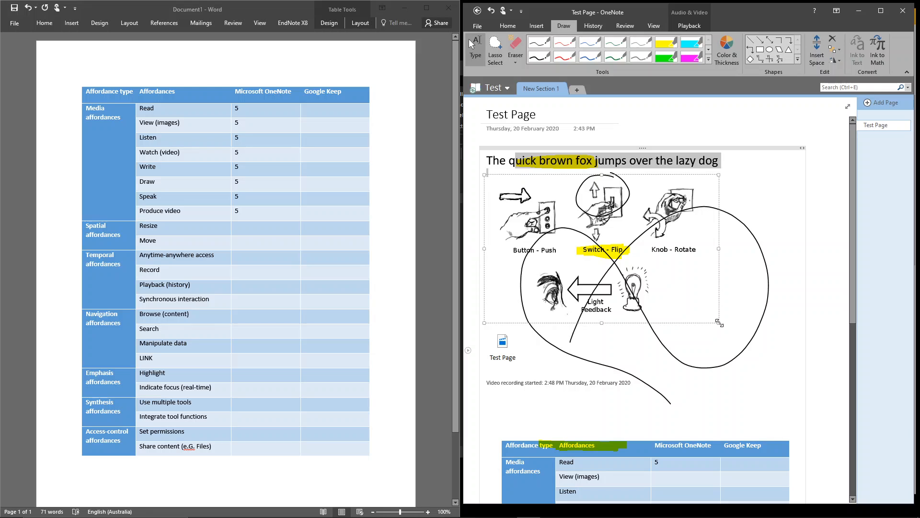
{"action": "left_click_drag", "start_coordinate": [718, 323], "coordinate": [816, 387]}
{"action": "left_click", "coordinate": [797, 374]}
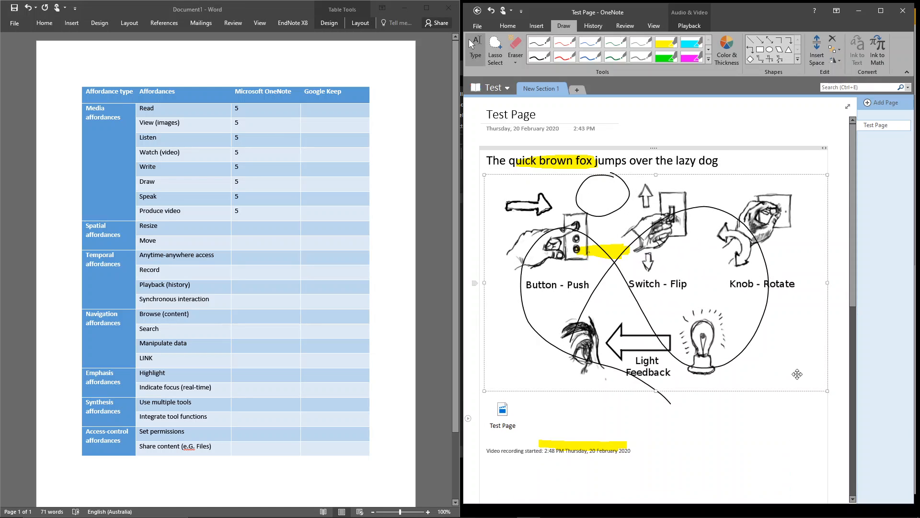
- Try to move the stray yellow highlight stroke onto the "Switch - Flip" caption in the OneNote picture
{"action": "left_click", "coordinate": [610, 247]}
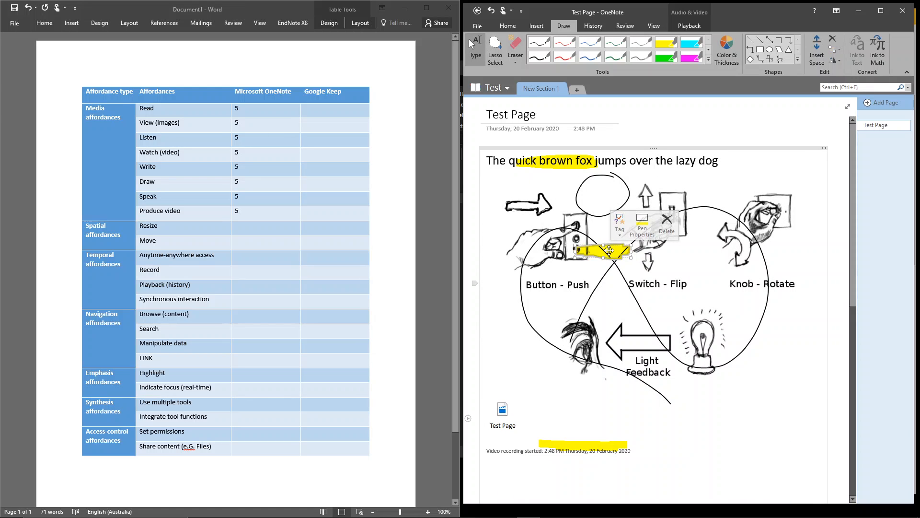
{"action": "left_click_drag", "start_coordinate": [610, 247], "coordinate": [661, 283]}
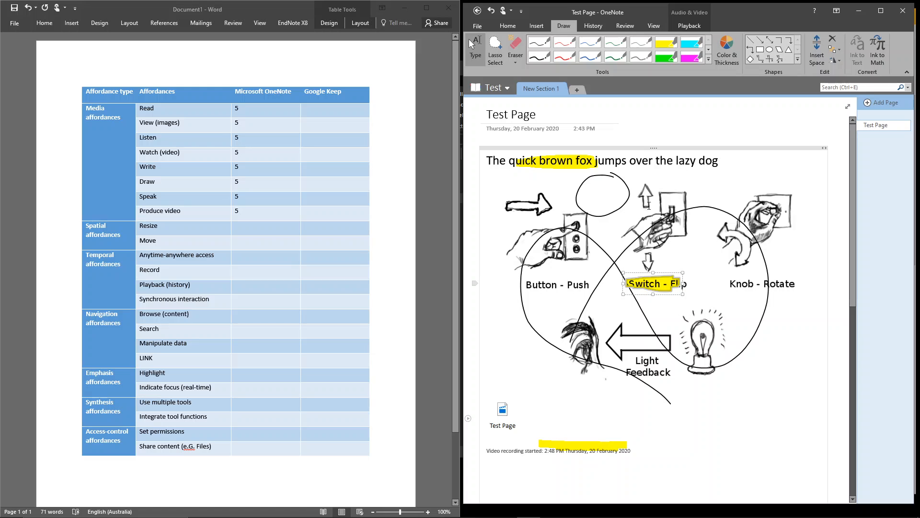
{"action": "left_click", "coordinate": [649, 206]}
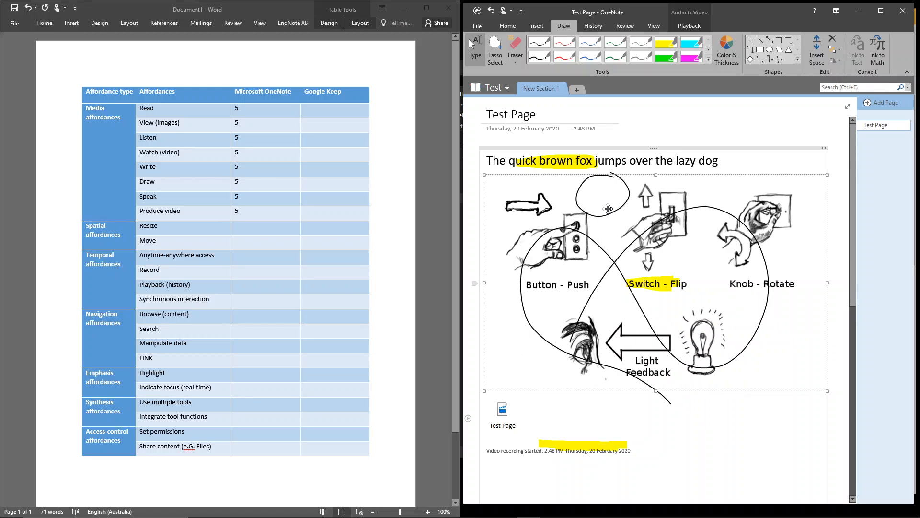
{"action": "left_click", "coordinate": [606, 167]}
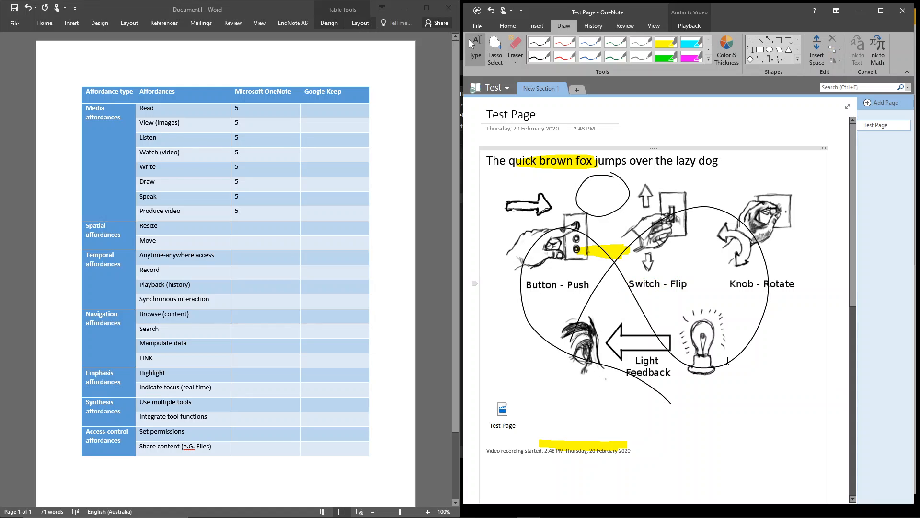
- Move the button, switch and knob picture below the Test Page file attachment on the OneNote page
{"action": "mouse_move", "coordinate": [566, 230]}
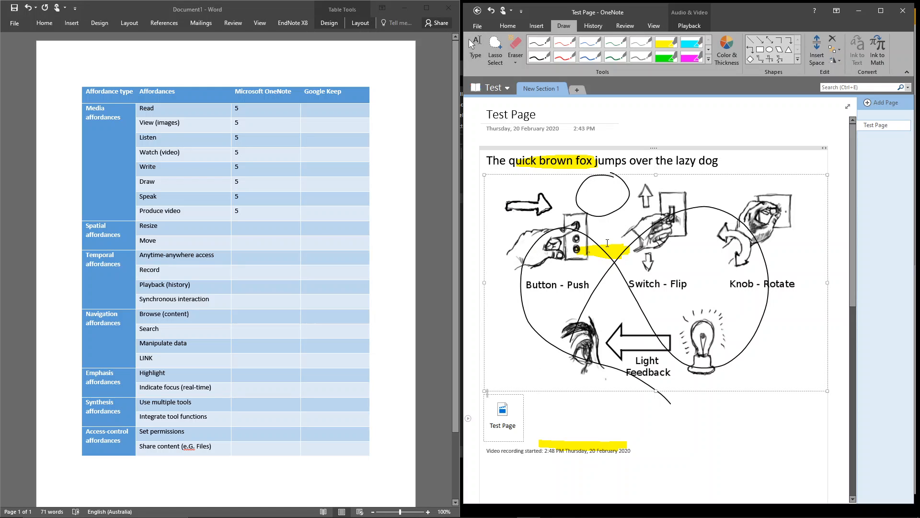
{"action": "left_click_drag", "start_coordinate": [607, 243], "coordinate": [605, 241]}
{"action": "left_click", "coordinate": [583, 177]}
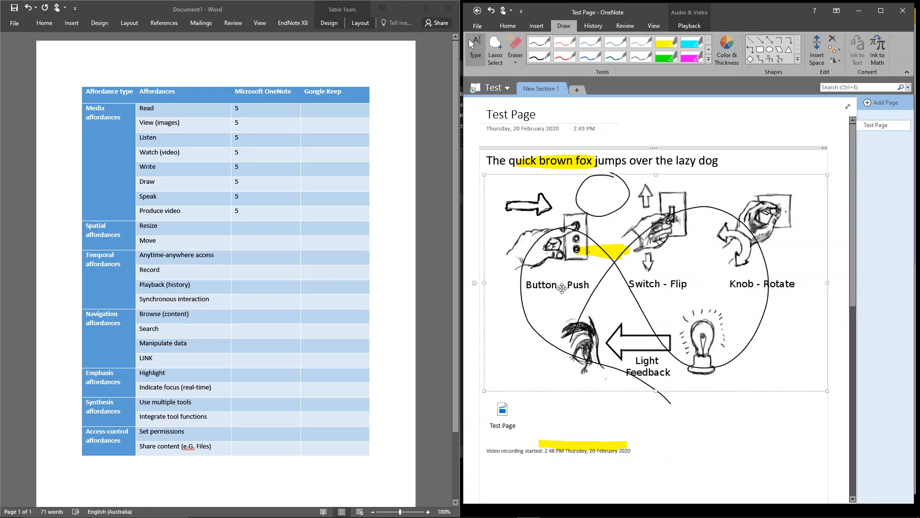
{"action": "left_click_drag", "start_coordinate": [562, 288], "coordinate": [564, 436]}
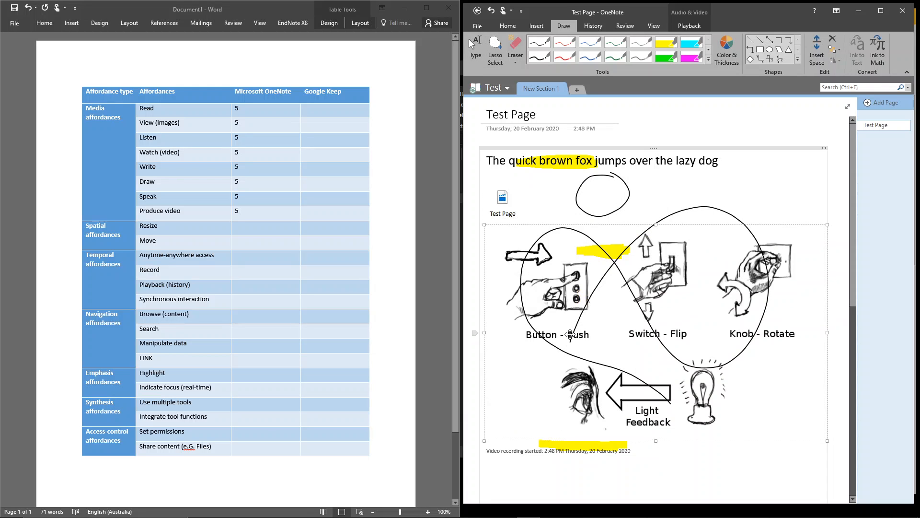
- Enter a score of 5 for Resize, Move and Anytime-anywhere access in the Microsoft OneNote column of the Word table
{"action": "left_click", "coordinate": [252, 229]}
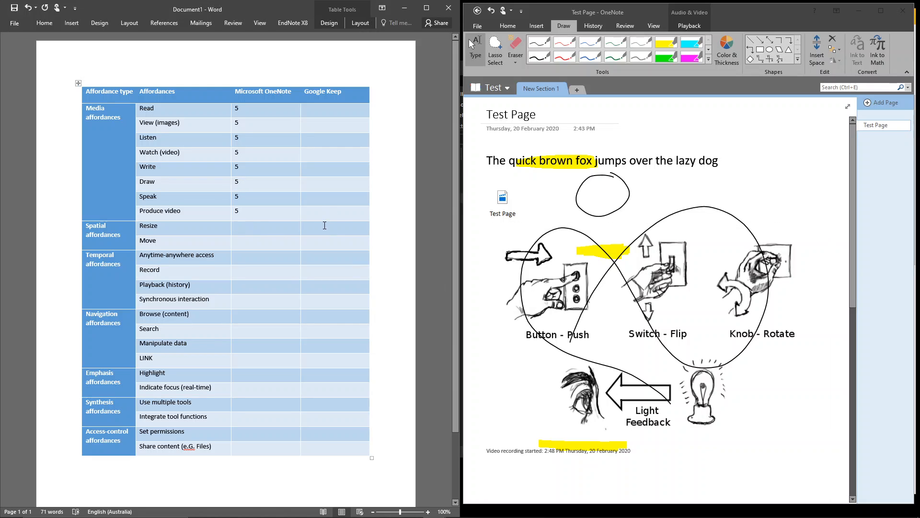
{"action": "type", "text": "5"}
{"action": "key", "text": "Down"}
{"action": "type", "text": "5"}
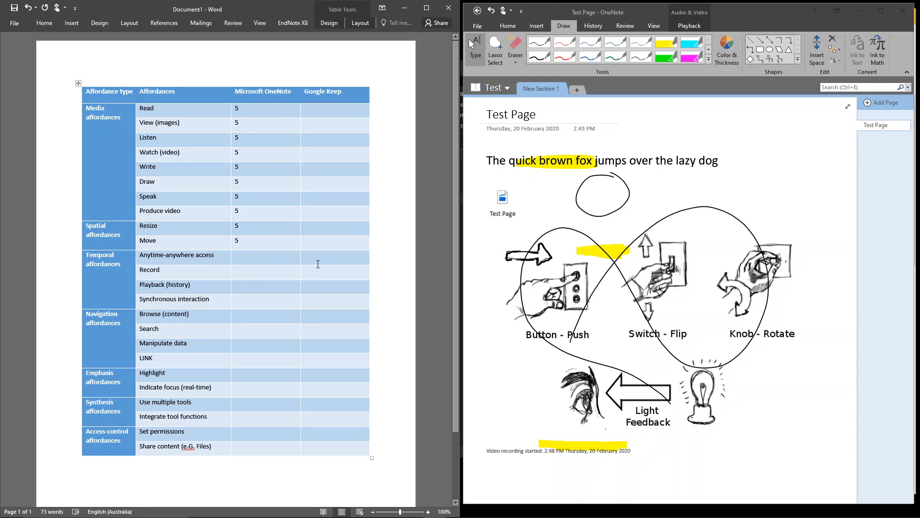
{"action": "key", "text": "Down"}
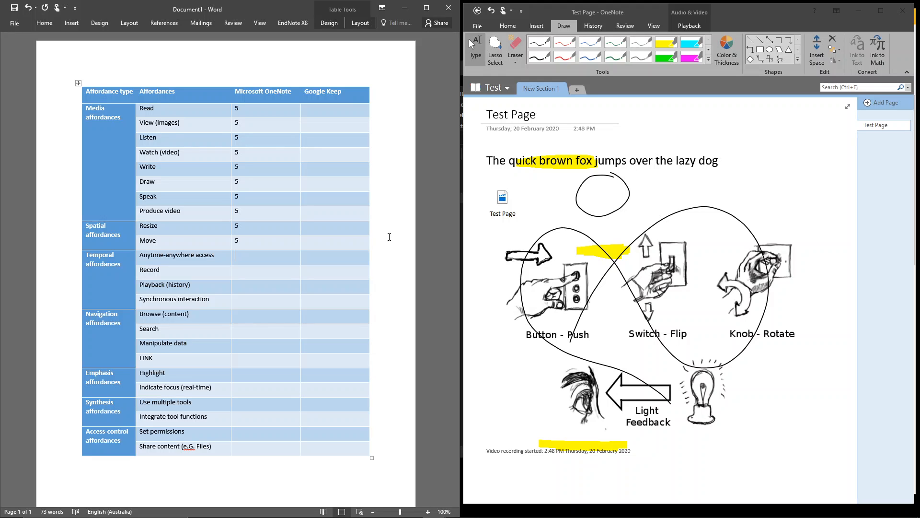
{"action": "type", "text": "5"}
{"action": "left_click", "coordinate": [251, 270]}
- Switch OneNote to the University of Macau notebook and show the page versions of its Technology-Rich Toolkit page
{"action": "left_click", "coordinate": [494, 87]}
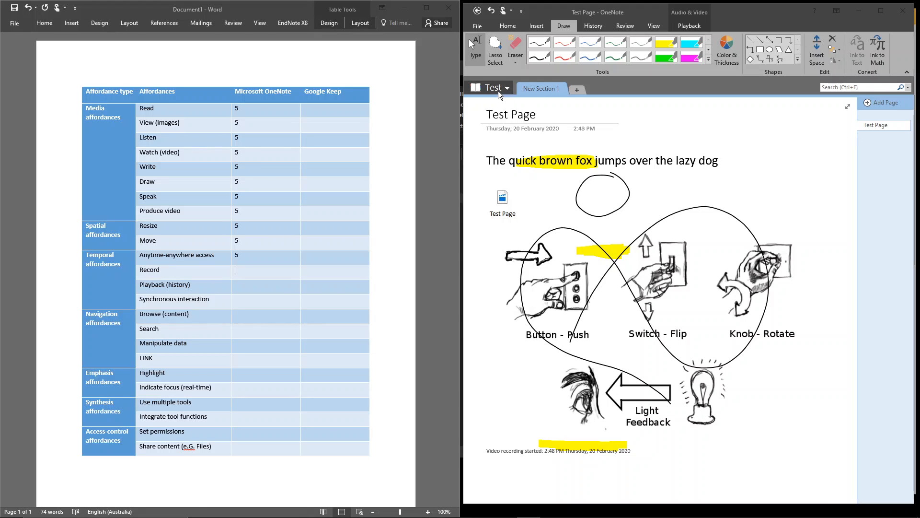
{"action": "left_click", "coordinate": [568, 238]}
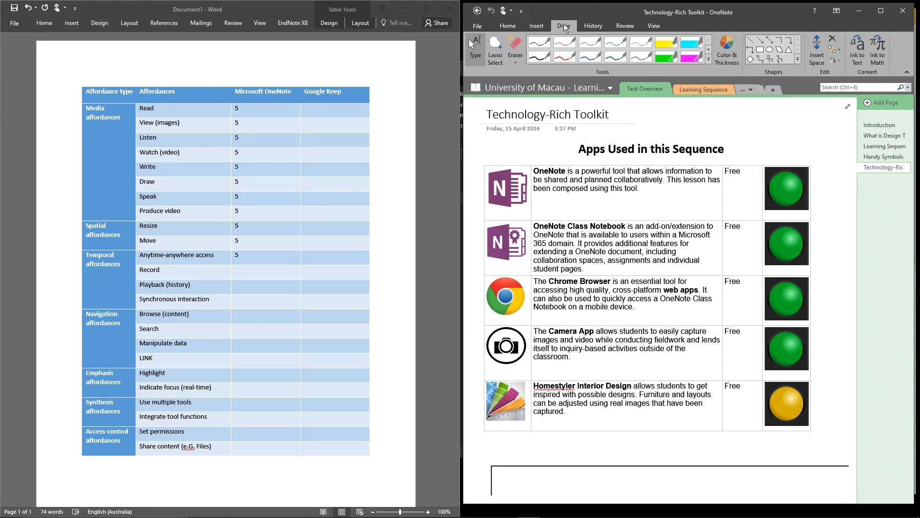
{"action": "left_click", "coordinate": [591, 30]}
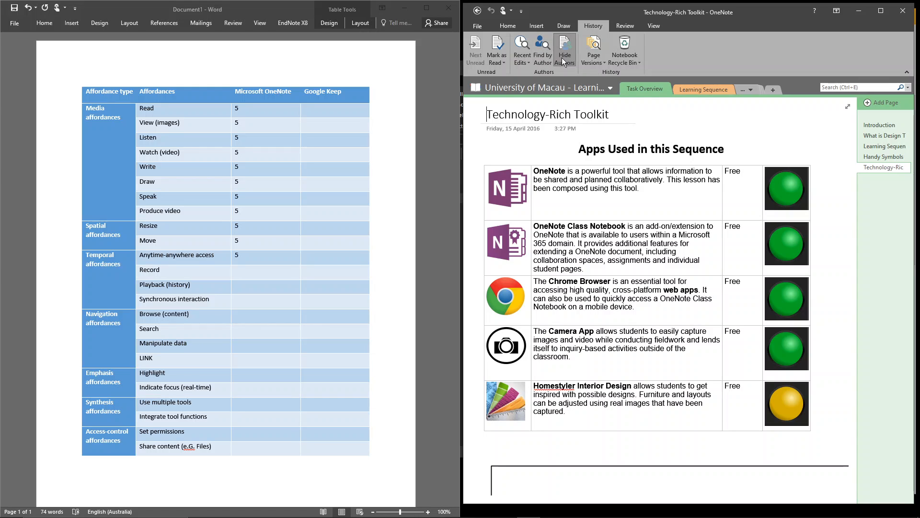
{"action": "left_click", "coordinate": [589, 58]}
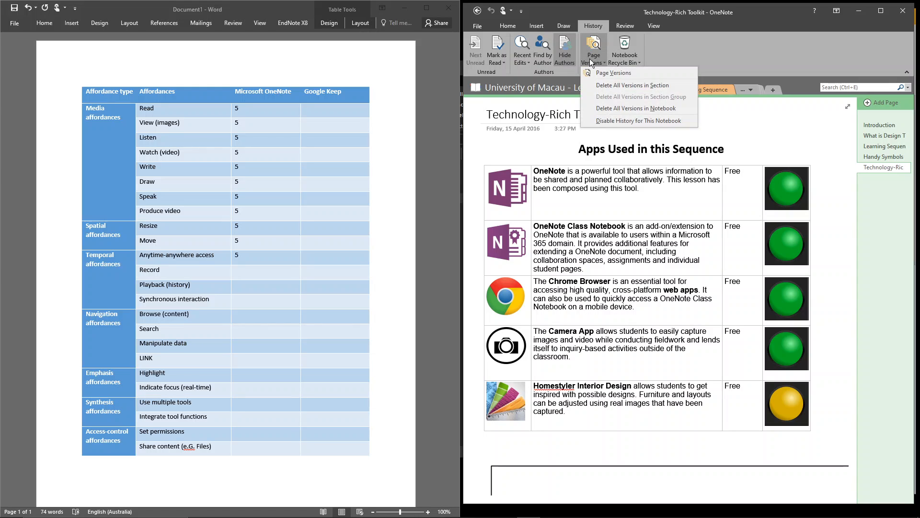
{"action": "left_click", "coordinate": [597, 72]}
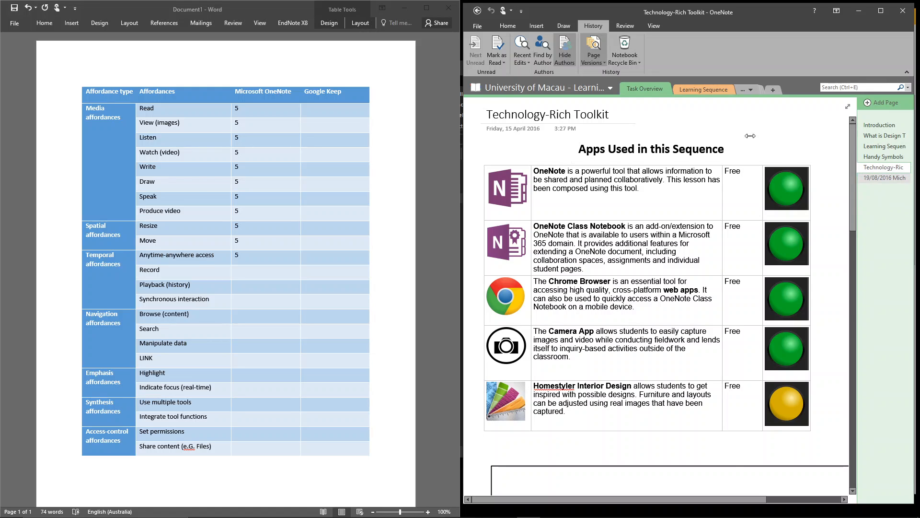
- List all pages of the notebook sorted by date and look through several of them, ending on Stage 2: Interpretation
{"action": "left_click", "coordinate": [522, 62]}
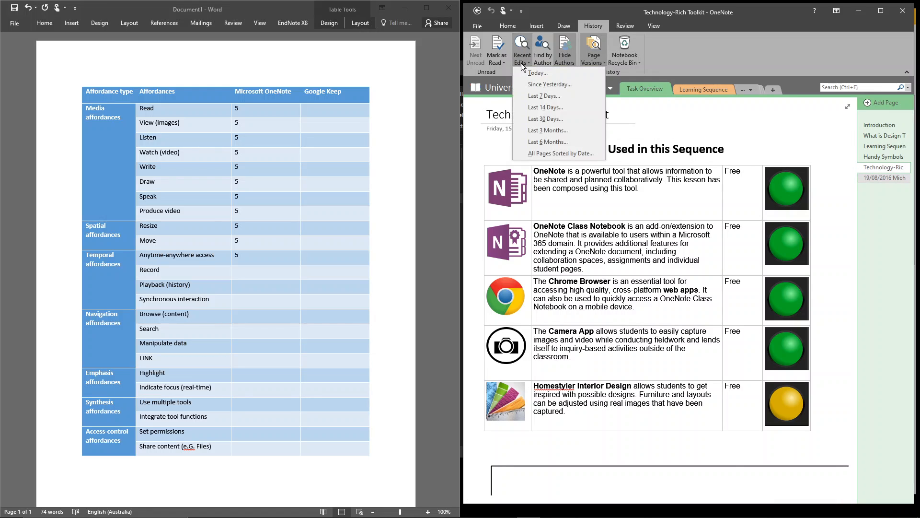
{"action": "left_click", "coordinate": [545, 152]}
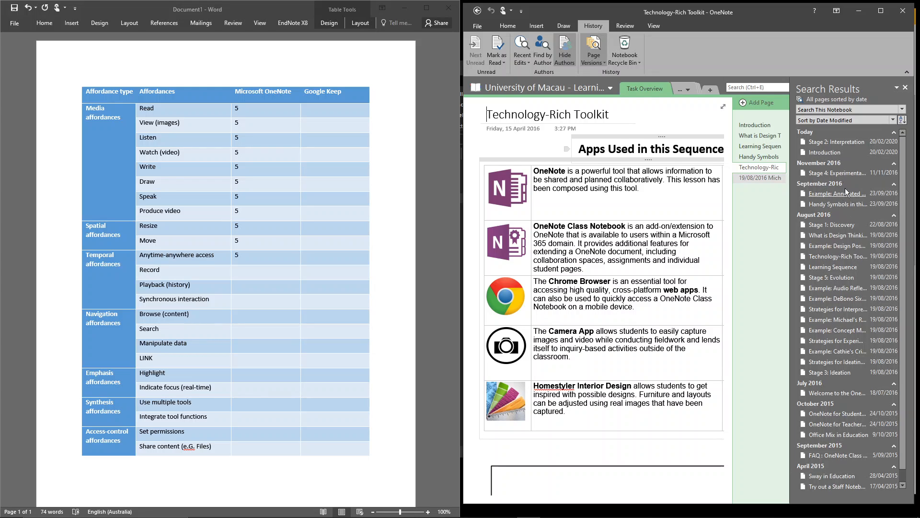
{"action": "left_click", "coordinate": [835, 154]}
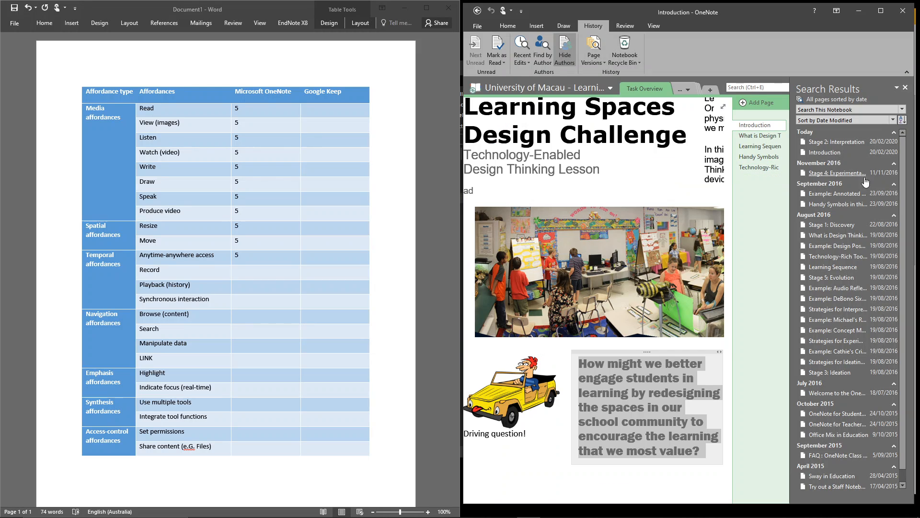
{"action": "left_click", "coordinate": [826, 143]}
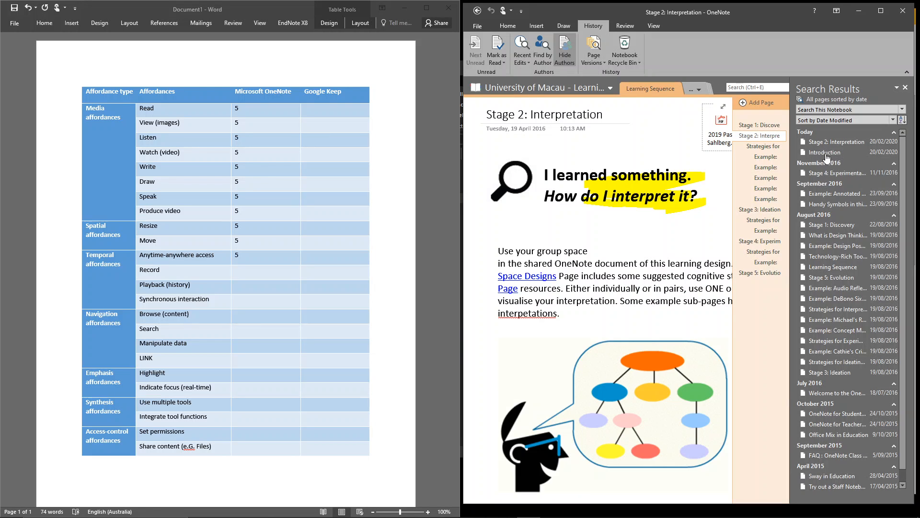
{"action": "left_click", "coordinate": [825, 153]}
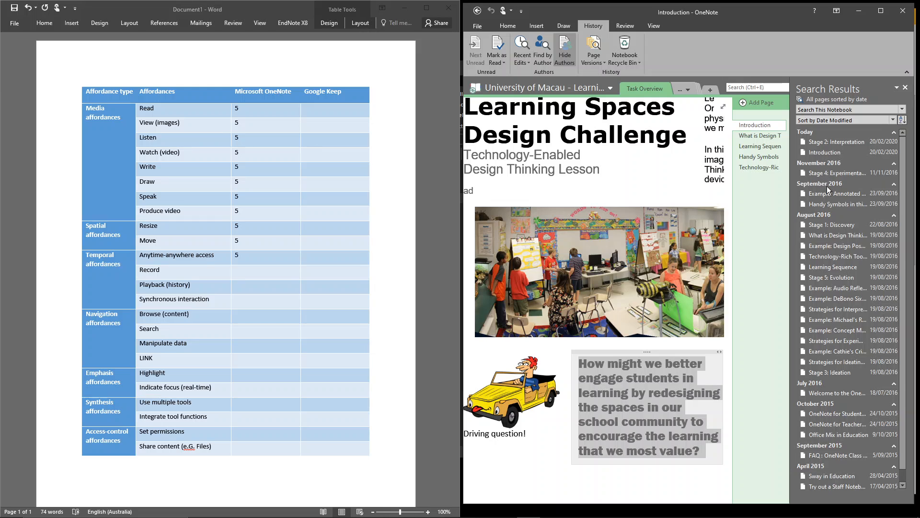
{"action": "left_click", "coordinate": [828, 226]}
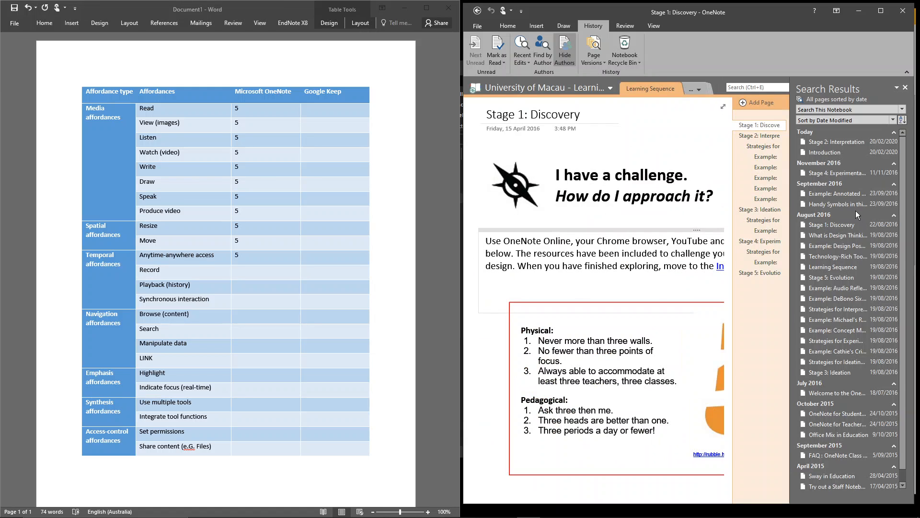
{"action": "left_click", "coordinate": [831, 278]}
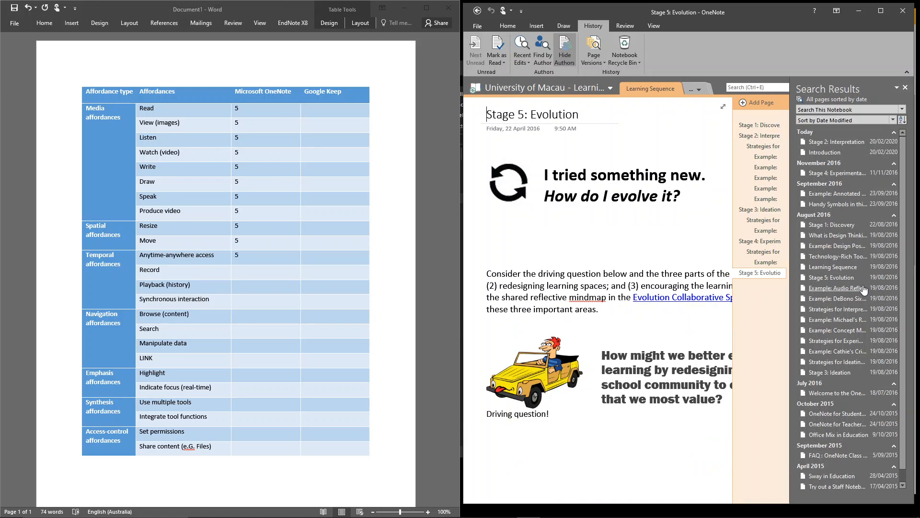
{"action": "left_click", "coordinate": [835, 331]}
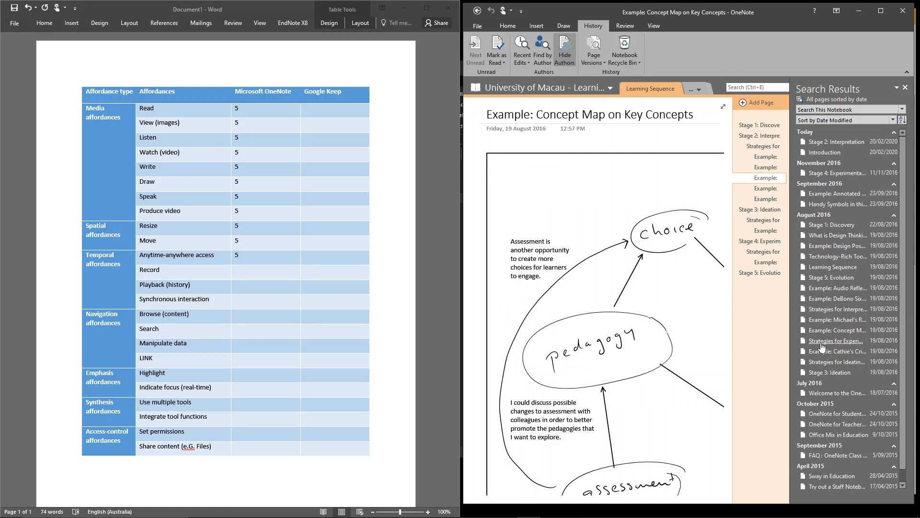
{"action": "left_click", "coordinate": [834, 341]}
{"action": "left_click", "coordinate": [825, 362]}
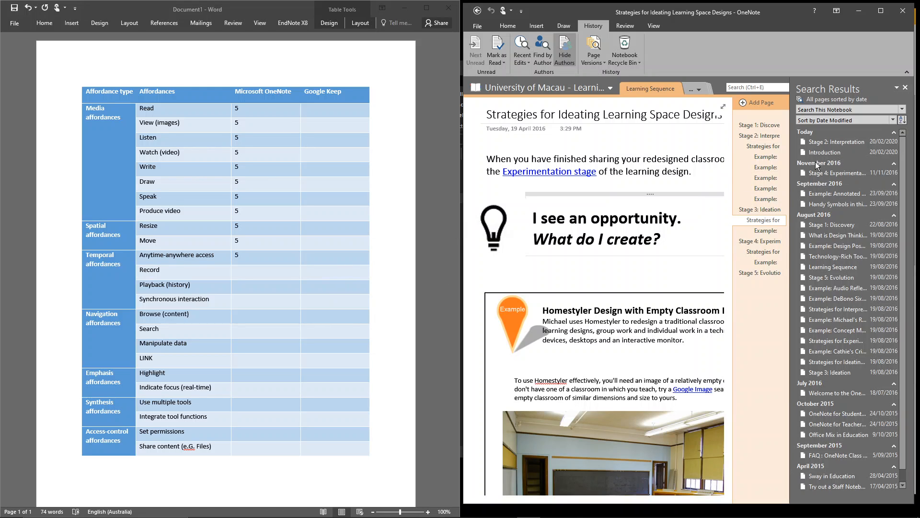
{"action": "left_click", "coordinate": [821, 298]}
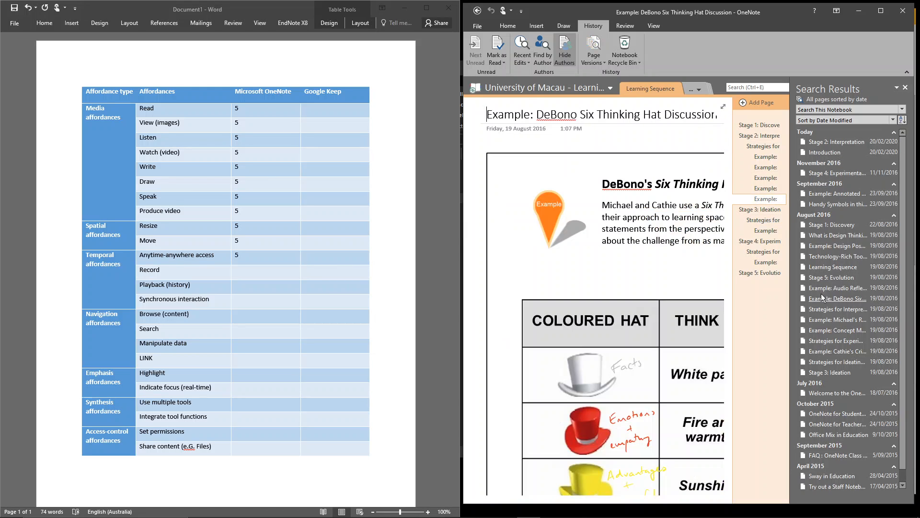
{"action": "left_click", "coordinate": [827, 256]}
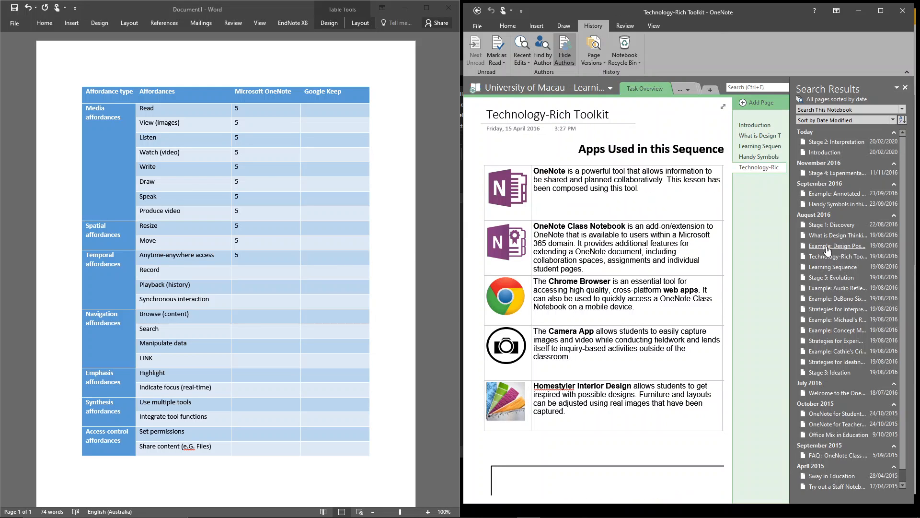
{"action": "left_click", "coordinate": [825, 206]}
{"action": "left_click", "coordinate": [823, 173]}
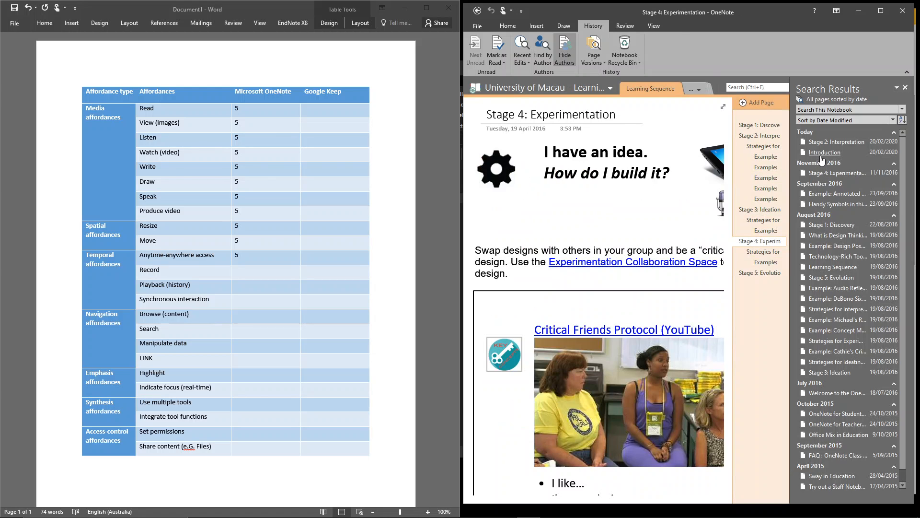
{"action": "left_click", "coordinate": [823, 152]}
{"action": "left_click", "coordinate": [821, 143]}
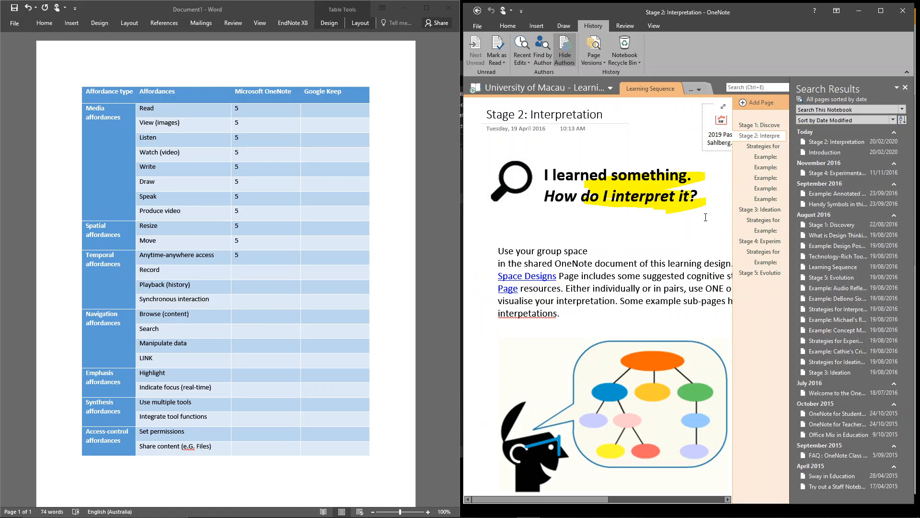
- Enter scores of 5 for Record and 3 for Playback (history) in the Microsoft OneNote column of the Word table
{"action": "left_click", "coordinate": [243, 274]}
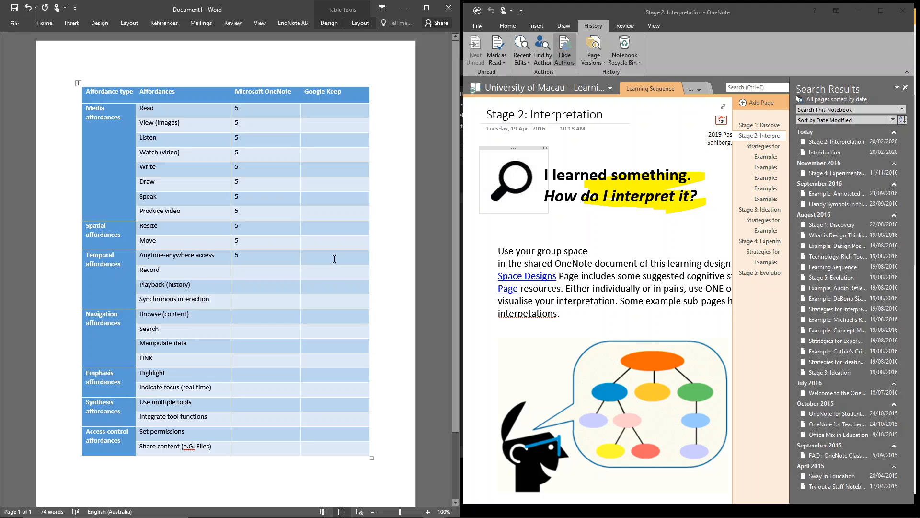
{"action": "type", "text": "5"}
{"action": "type", "text": "3"}
{"action": "left_click", "coordinate": [511, 160]}
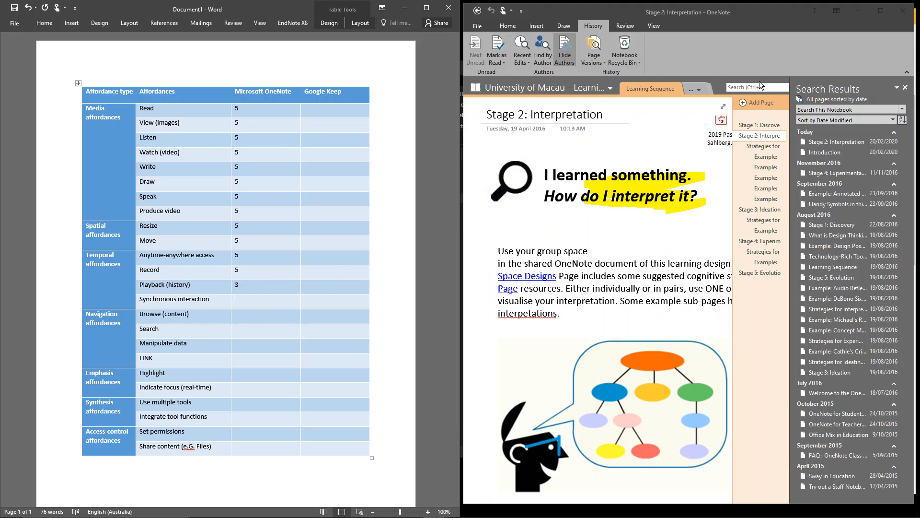
- Close the OneNote search results and open the sharing options of the University of Macau notebook
{"action": "left_click", "coordinate": [904, 88]}
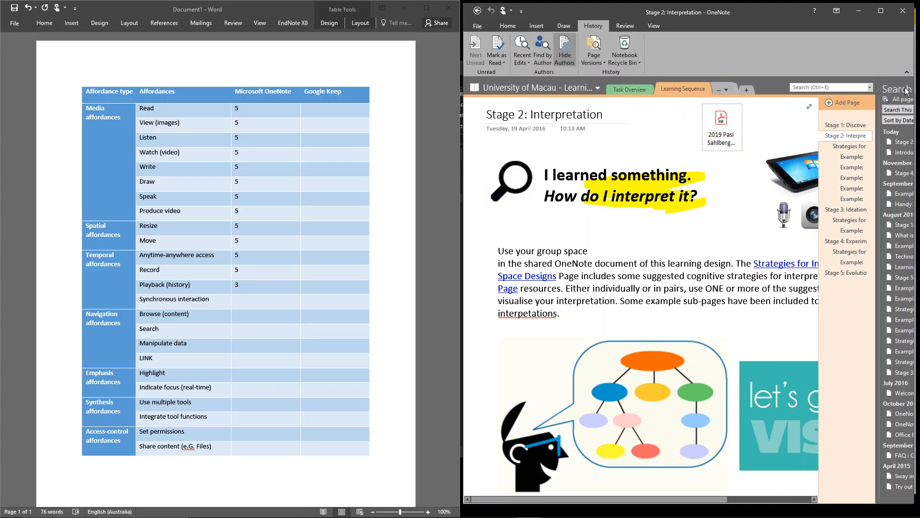
{"action": "left_click", "coordinate": [482, 29]}
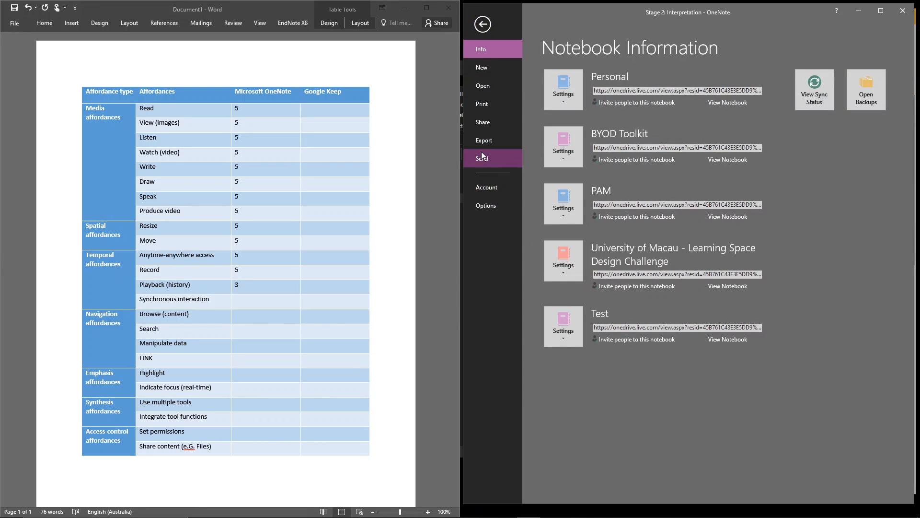
{"action": "left_click", "coordinate": [487, 120]}
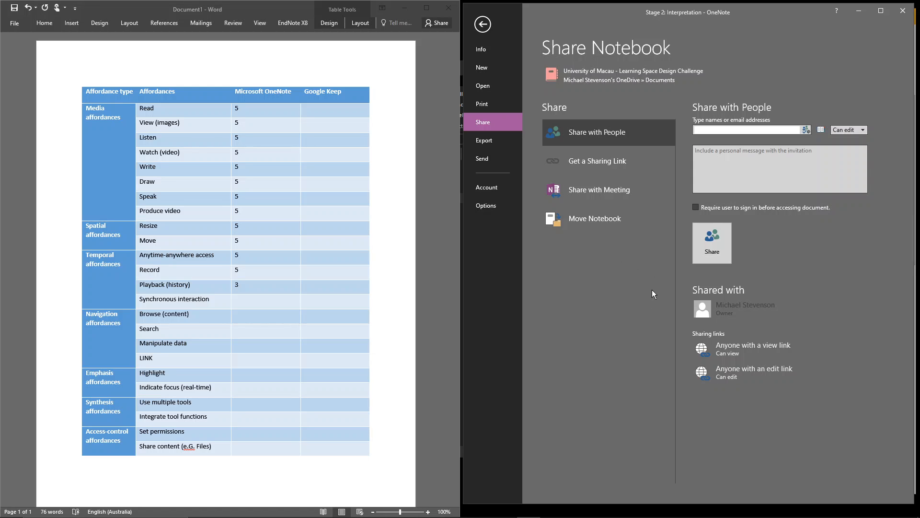
- Enter a score of 5 for Synchronous interaction in the Word table's Microsoft OneNote column, and return to OneNote's sharing options
{"action": "left_click", "coordinate": [260, 301]}
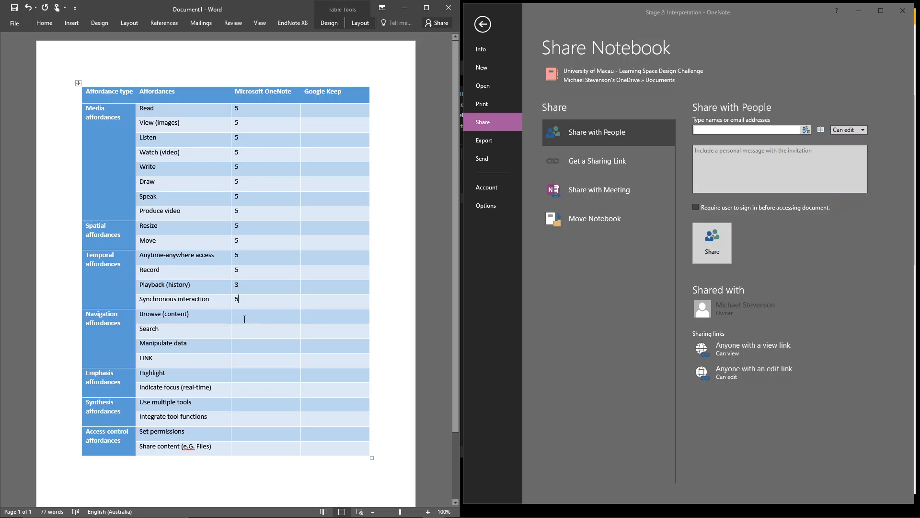
{"action": "left_click", "coordinate": [496, 120]}
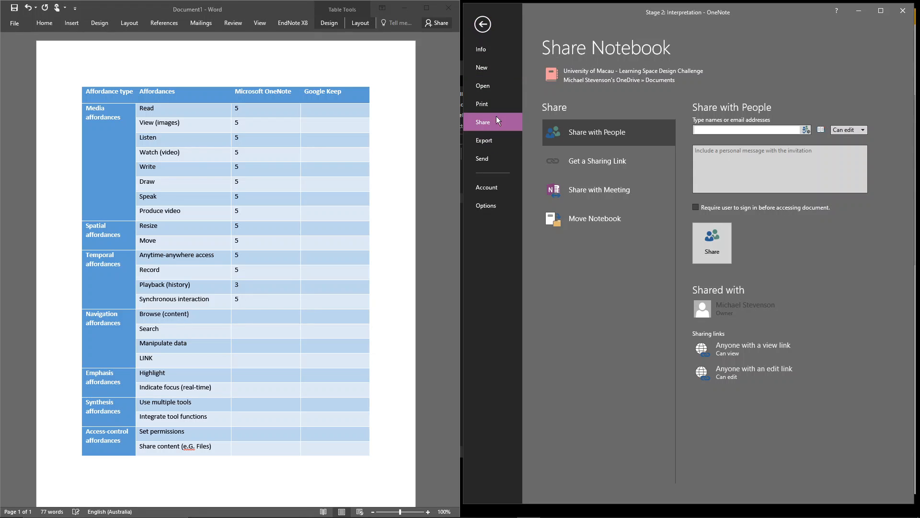
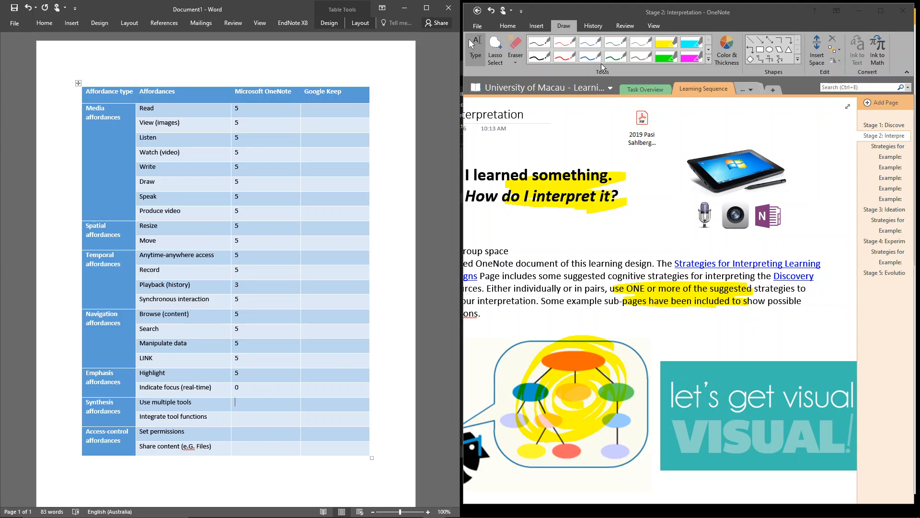
- Review OneNote's insert and drawing tools, and enter scores of 5 for Use multiple tools and Integrate tool functions in the Word table's Microsoft OneNote column
{"action": "left_click", "coordinate": [540, 29]}
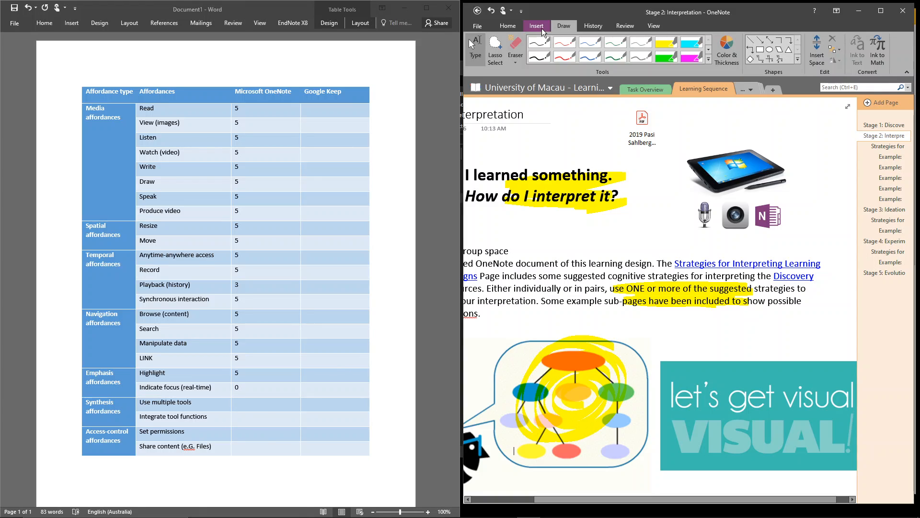
{"action": "left_click", "coordinate": [537, 27]}
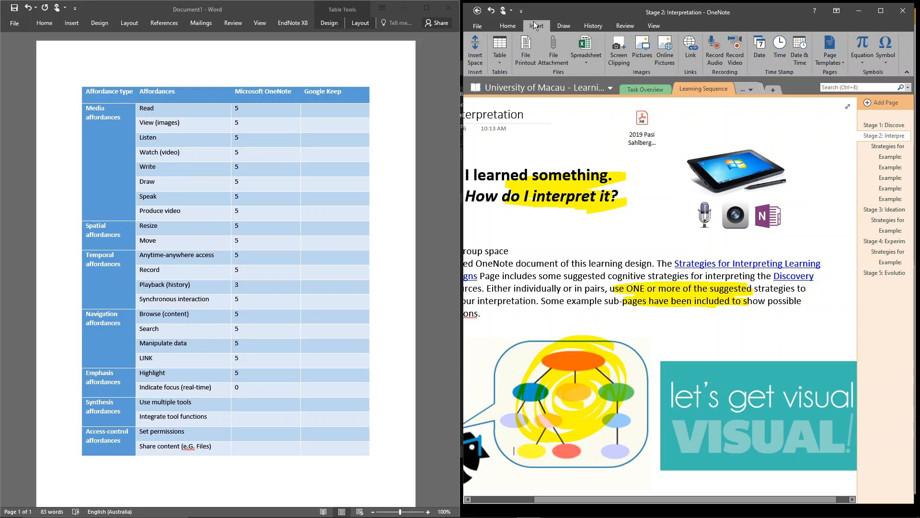
{"action": "left_click", "coordinate": [563, 25]}
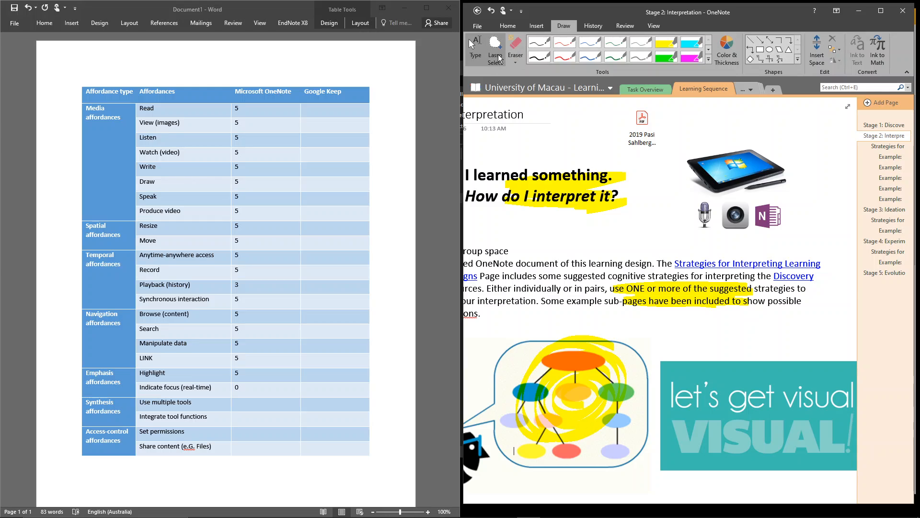
{"action": "left_click", "coordinate": [247, 403]}
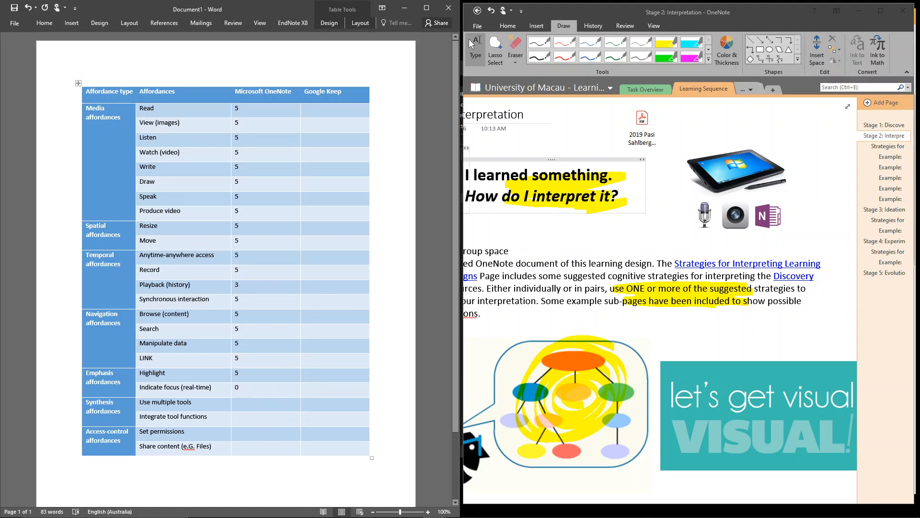
{"action": "type", "text": "5"}
{"action": "left_click", "coordinate": [295, 417]}
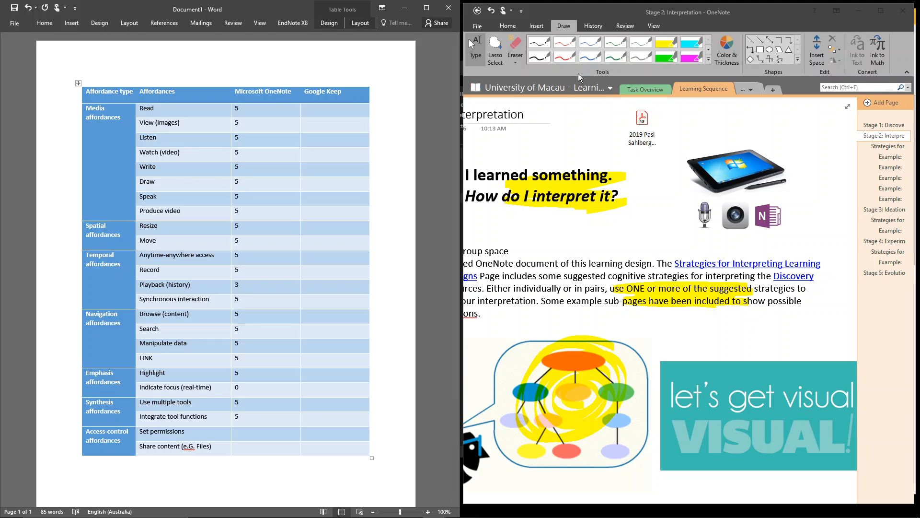
- Enter a score of 5 for Set permissions in the Microsoft OneNote column of the Word table
{"action": "left_click", "coordinate": [537, 26]}
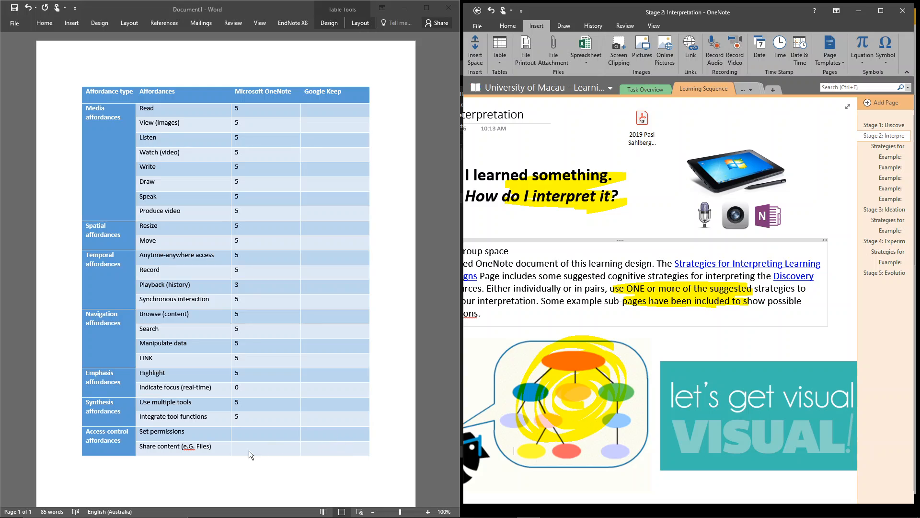
{"action": "left_click", "coordinate": [244, 439]}
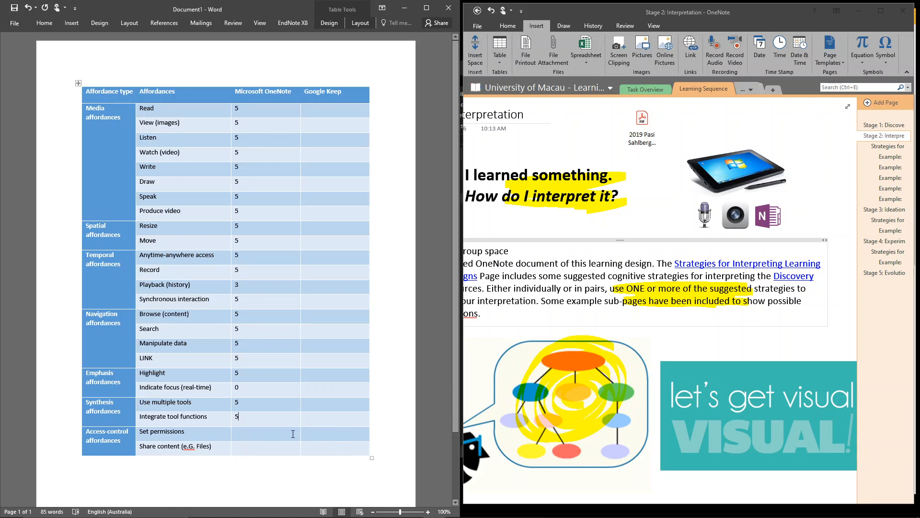
{"action": "left_click", "coordinate": [251, 434]}
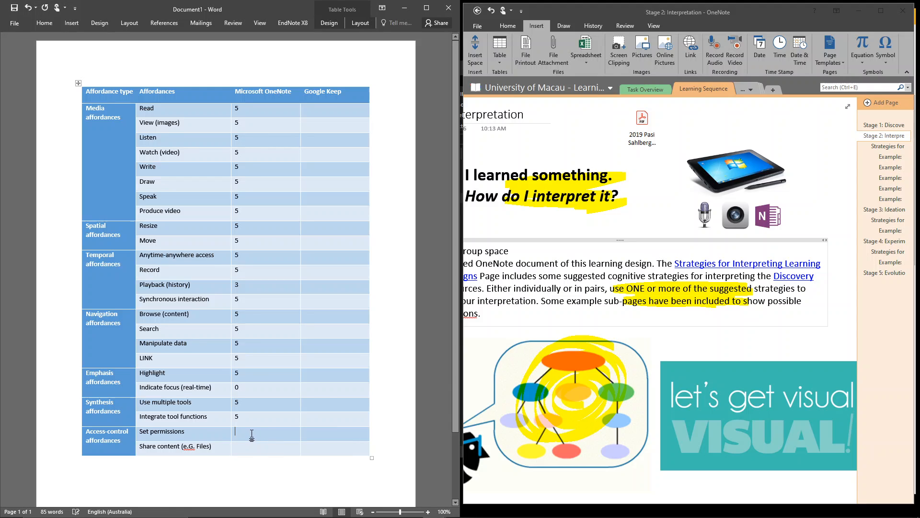
{"action": "left_click", "coordinate": [479, 25]}
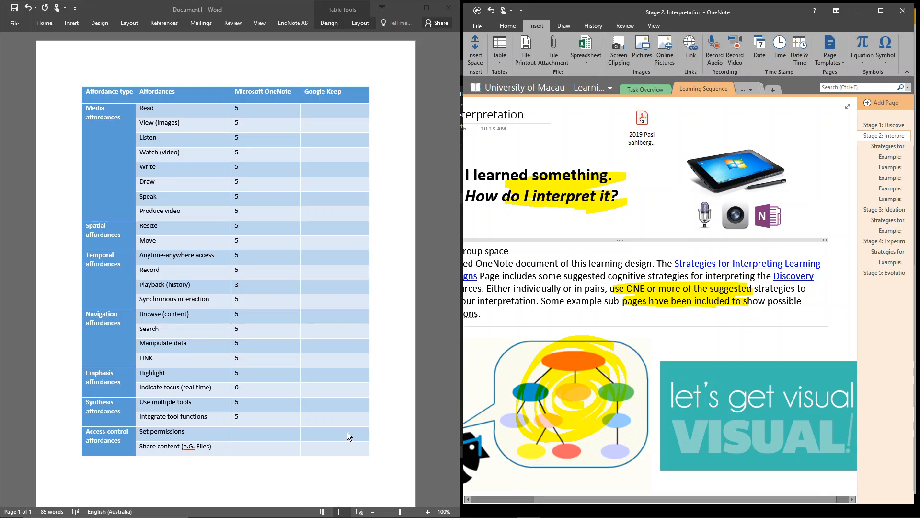
{"action": "left_click", "coordinate": [264, 434]}
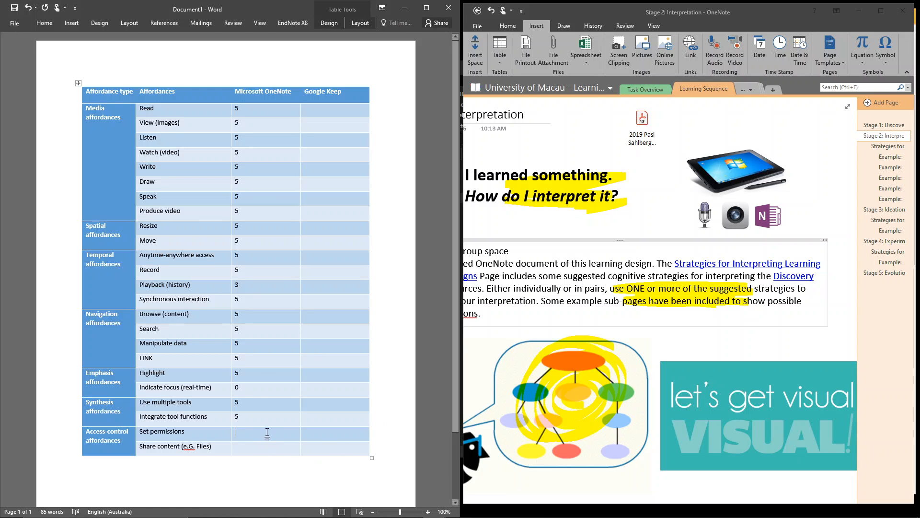
{"action": "type", "text": "5"}
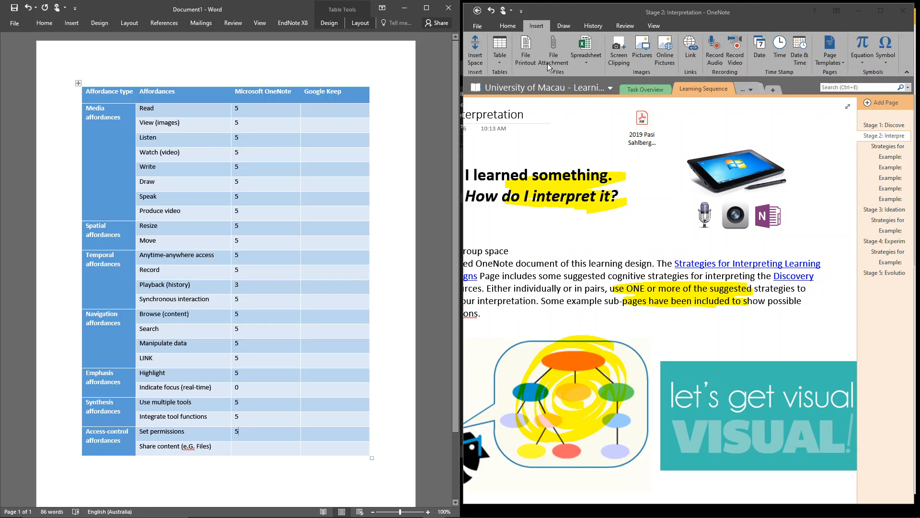
- Attach the Word file Exploring Science Pedagogy (V11)_MS from My Drive to the Stage 2: Interpretation page in OneNote
{"action": "left_click", "coordinate": [557, 47]}
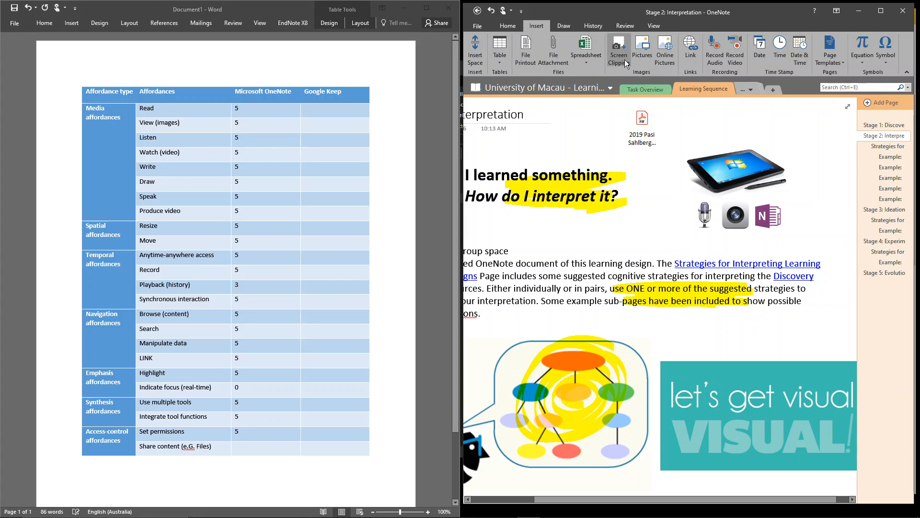
{"action": "left_click", "coordinate": [561, 48]}
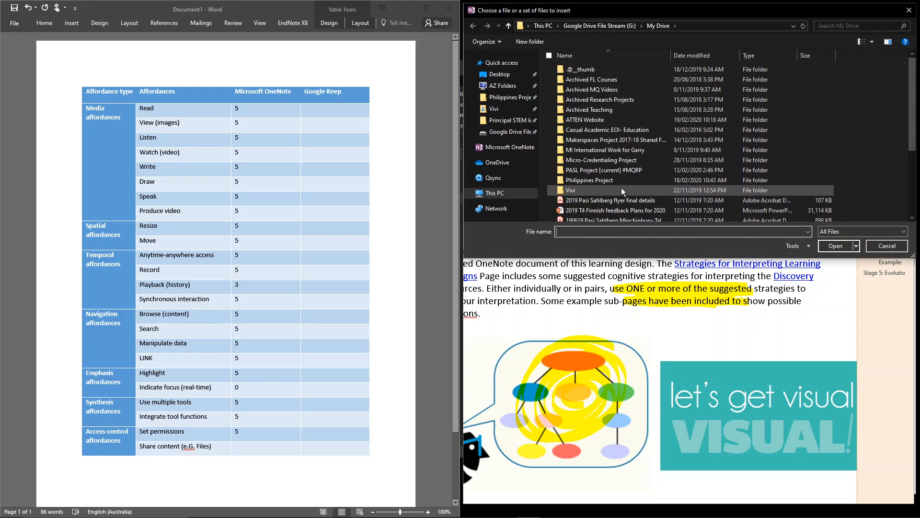
{"action": "scroll", "coordinate": [621, 190], "scroll_direction": "down", "scroll_amount": 2}
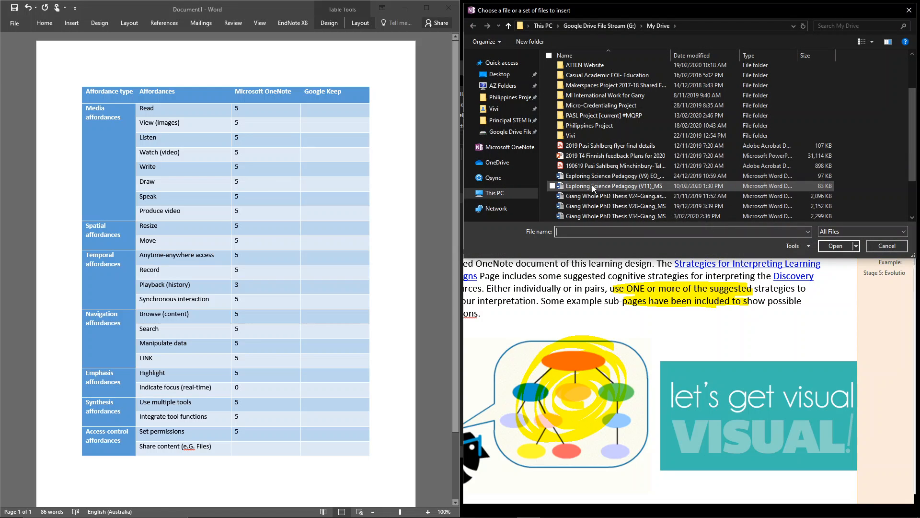
{"action": "left_click", "coordinate": [593, 187]}
{"action": "left_click", "coordinate": [838, 245]}
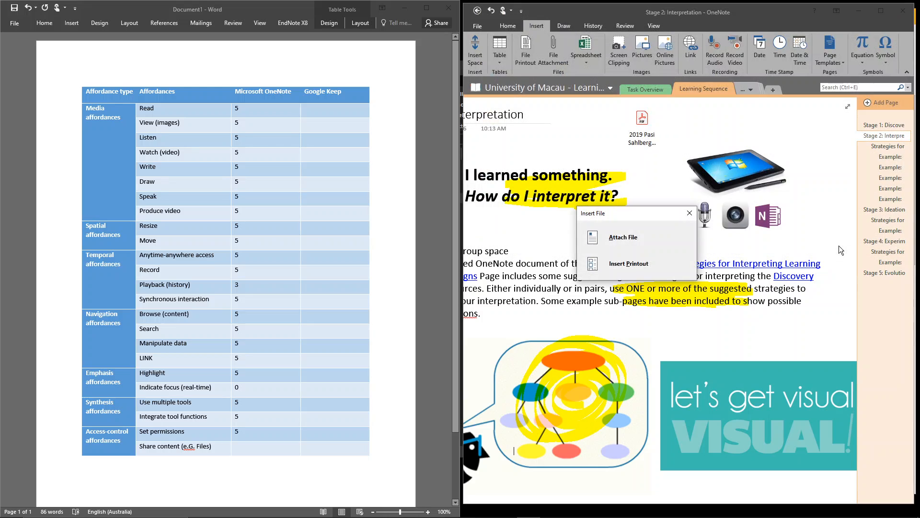
{"action": "left_click", "coordinate": [623, 236]}
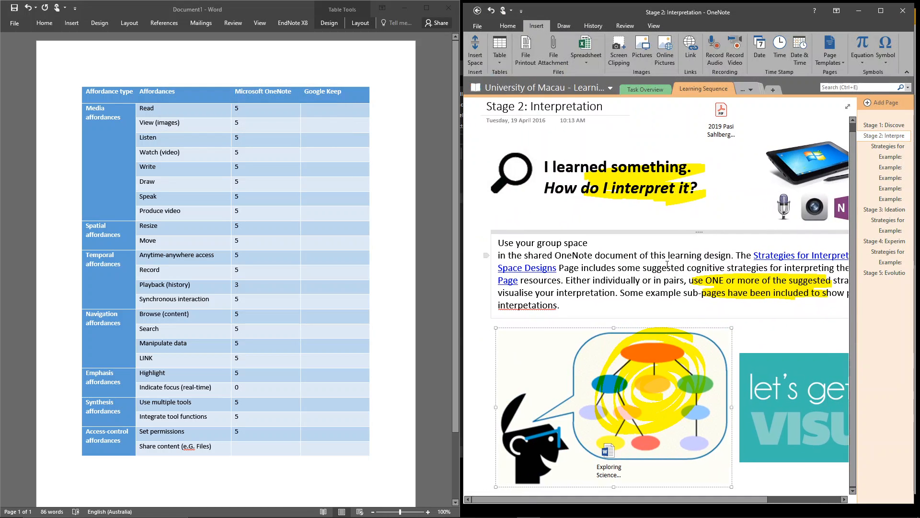
- Move the attached Word file to the empty space below the thinking figure, and enter 5 for Share content in the Word table's Microsoft OneNote column
{"action": "left_click_drag", "start_coordinate": [611, 446], "coordinate": [634, 352]}
{"action": "left_click", "coordinate": [607, 452]}
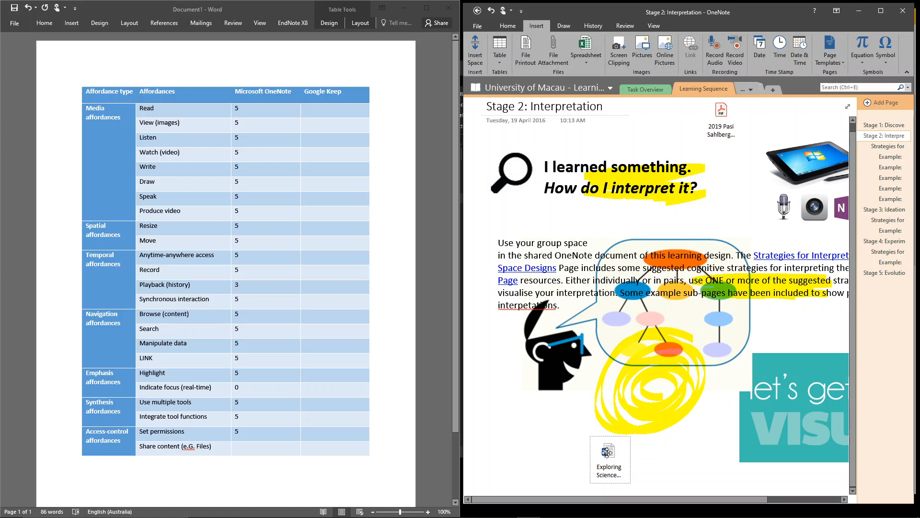
{"action": "left_click_drag", "start_coordinate": [607, 452], "coordinate": [532, 445]}
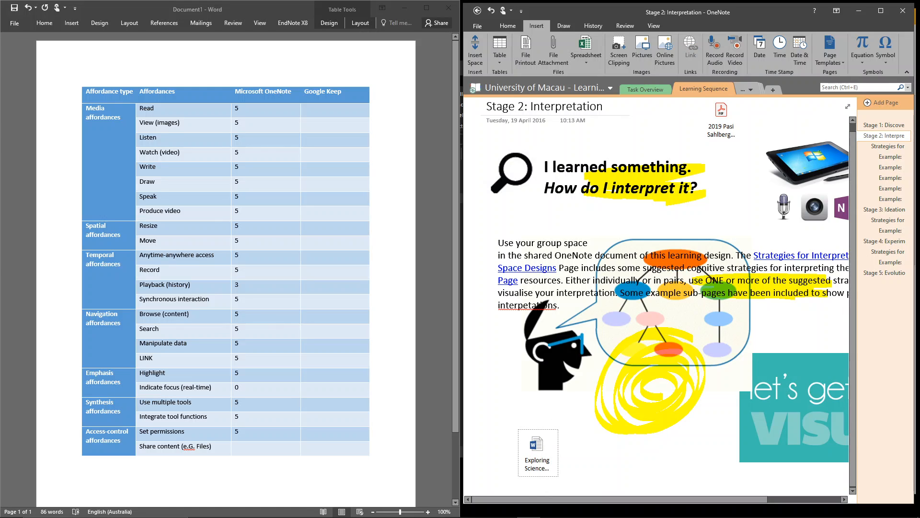
{"action": "left_click", "coordinate": [255, 450]}
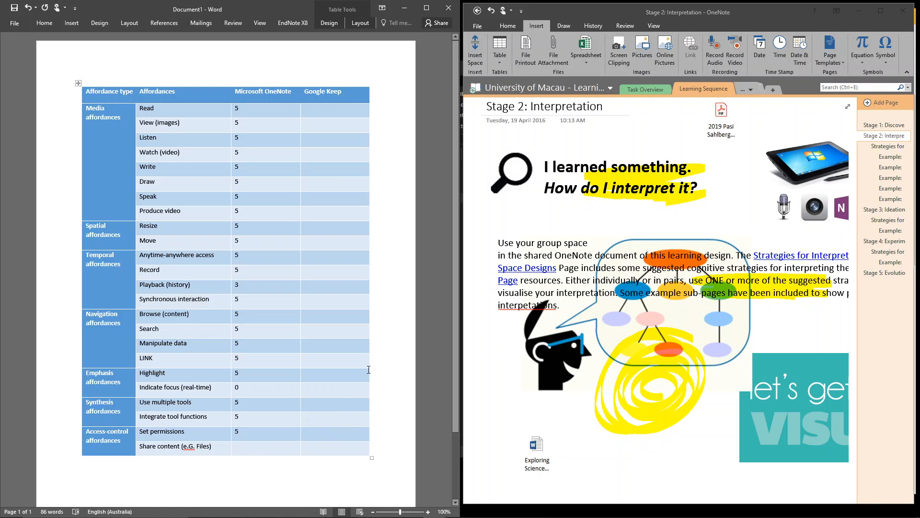
{"action": "type", "text": "5"}
- Switch to the Google Keep window and look through its pinned and other notes
{"action": "left_click_drag", "start_coordinate": [683, 17], "coordinate": [684, 30]}
{"action": "left_click", "coordinate": [674, 10]}
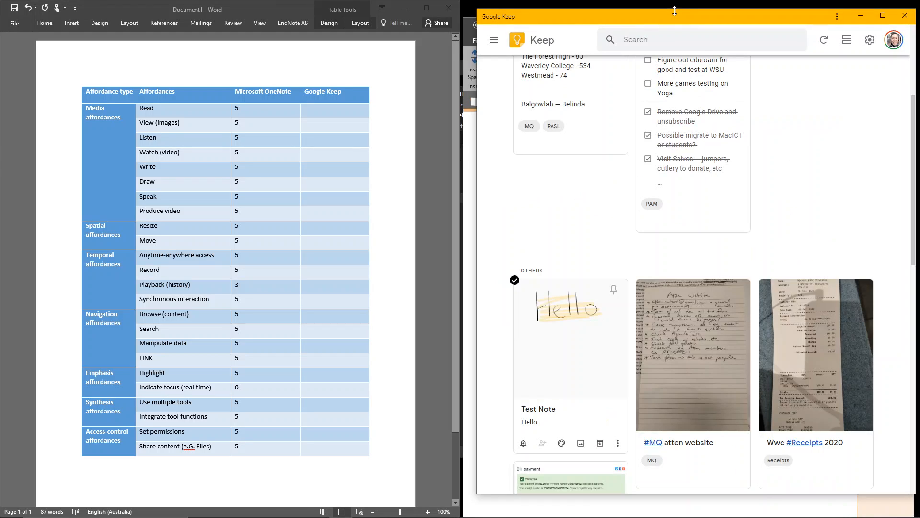
{"action": "left_click_drag", "start_coordinate": [671, 13], "coordinate": [671, 10]}
{"action": "scroll", "coordinate": [612, 180], "scroll_direction": "up", "scroll_amount": 4}
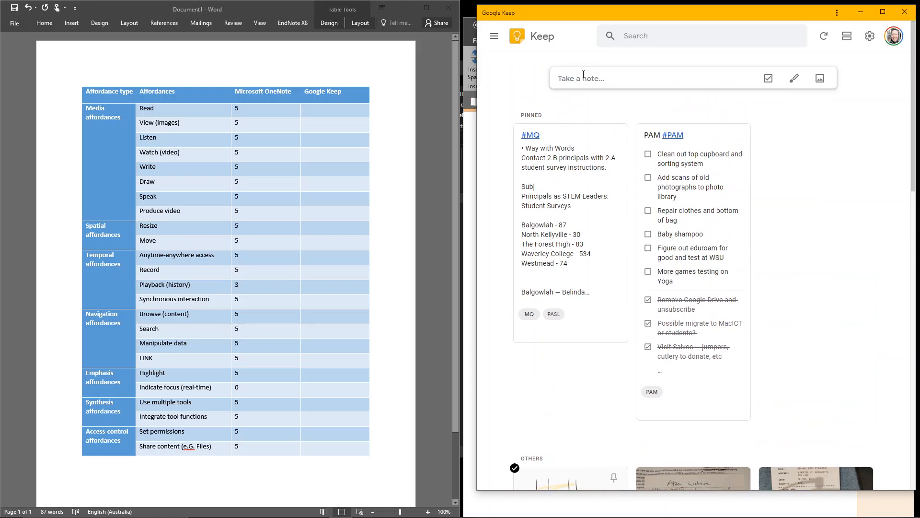
{"action": "scroll", "coordinate": [644, 234], "scroll_direction": "down", "scroll_amount": 5}
{"action": "scroll", "coordinate": [644, 235], "scroll_direction": "down", "scroll_amount": 7}
{"action": "scroll", "coordinate": [644, 234], "scroll_direction": "up", "scroll_amount": 11}
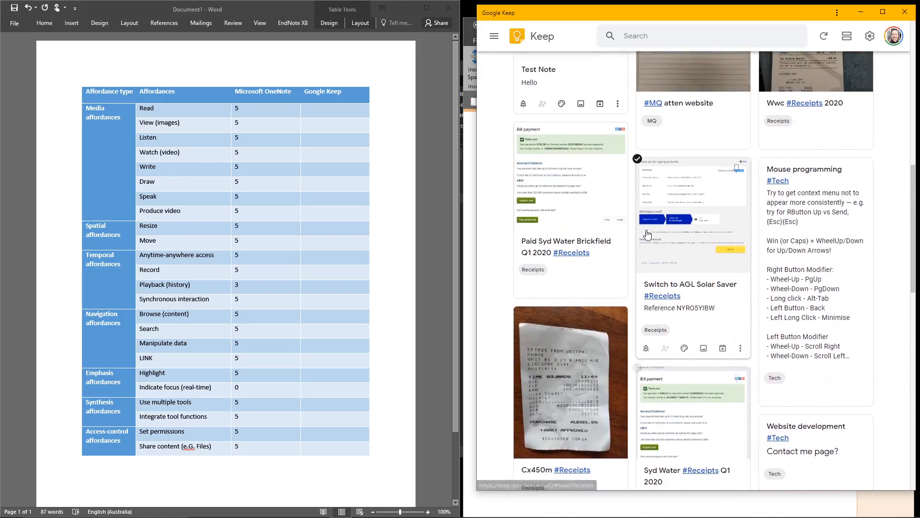
{"action": "scroll", "coordinate": [647, 228], "scroll_direction": "up", "scroll_amount": 1}
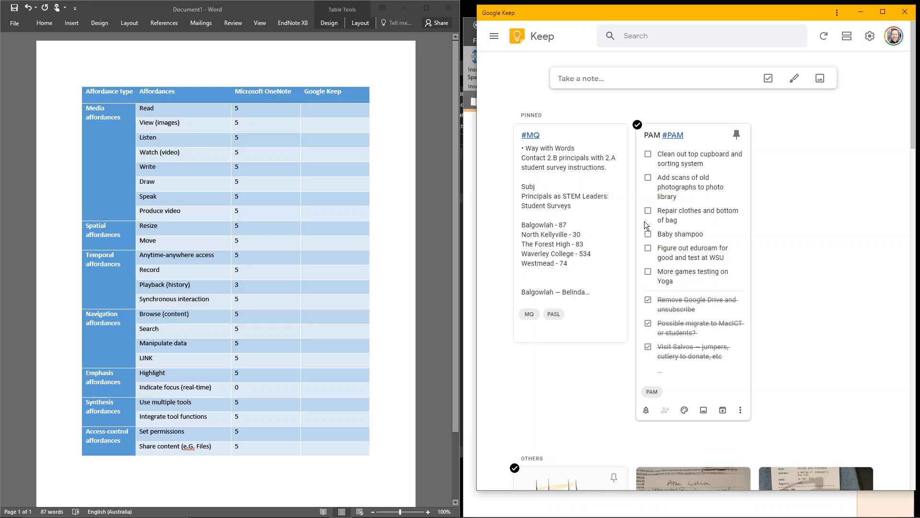
{"action": "scroll", "coordinate": [644, 220], "scroll_direction": "down", "scroll_amount": 5}
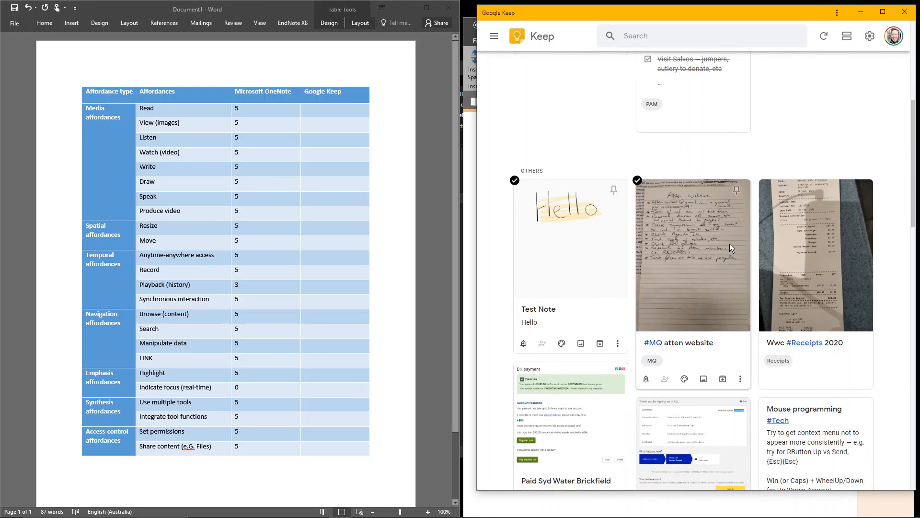
{"action": "scroll", "coordinate": [720, 228], "scroll_direction": "up", "scroll_amount": 5}
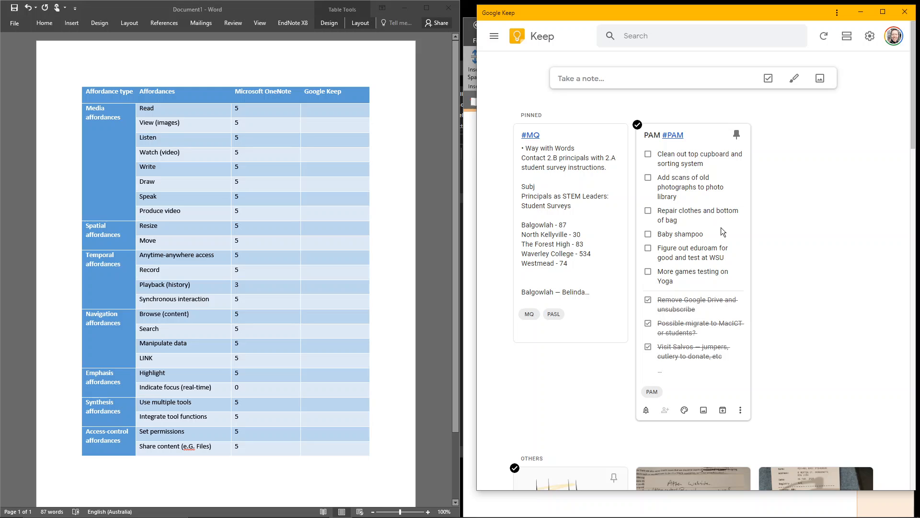
- Create a Keep note titled "Test note" with the text "The quick brown fox jumps over the lazy dog."
{"action": "left_click", "coordinate": [583, 84]}
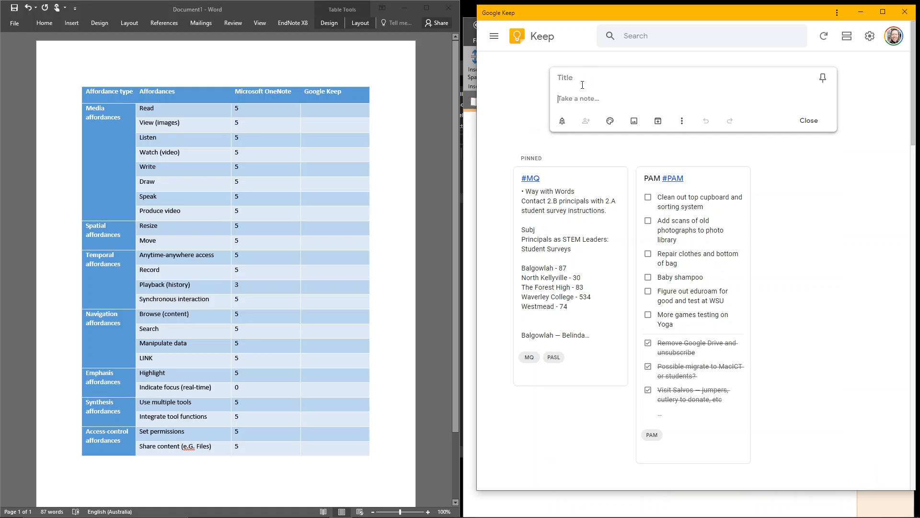
{"action": "left_click", "coordinate": [574, 72]}
{"action": "type", "text": "Test note"}
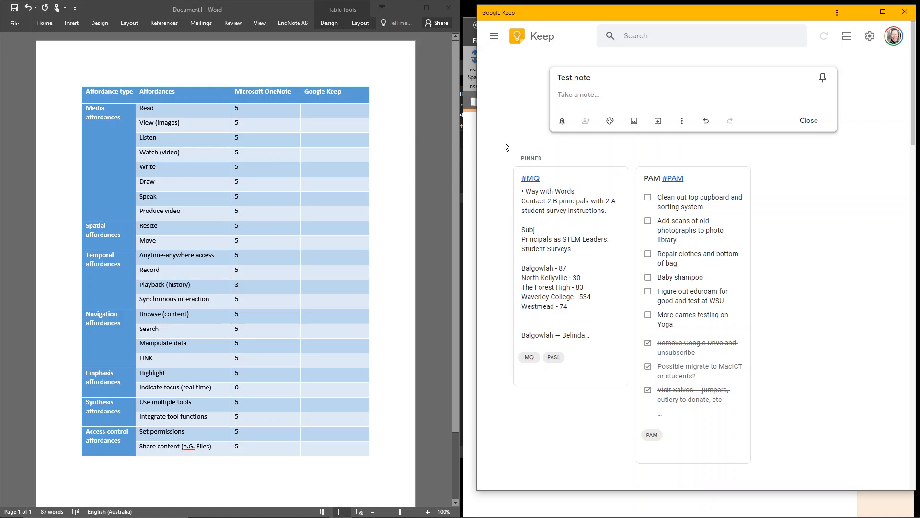
{"action": "type", "text": "The quick brown fox jumps over the"}
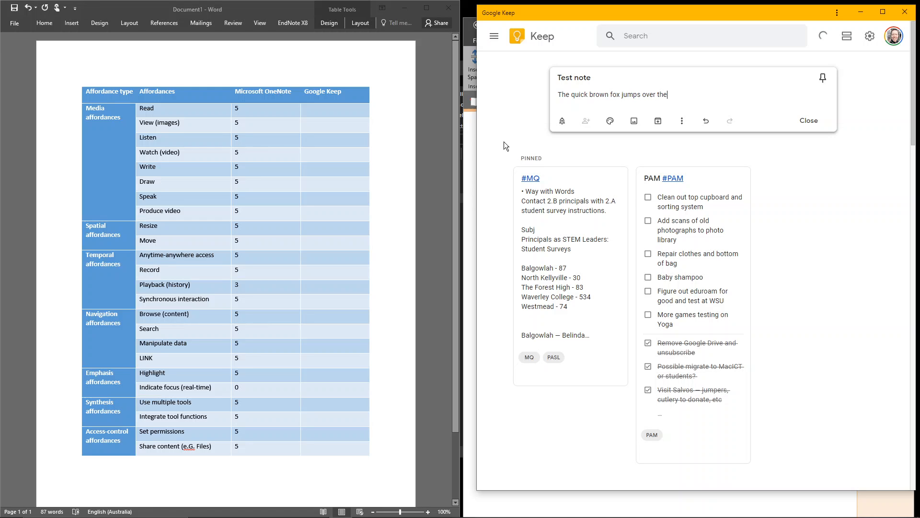
{"action": "type", "text": " lazy dog."}
- Enter scores of 5 for Write and Read in the Google Keep column of the Word table
{"action": "left_click", "coordinate": [330, 172]}
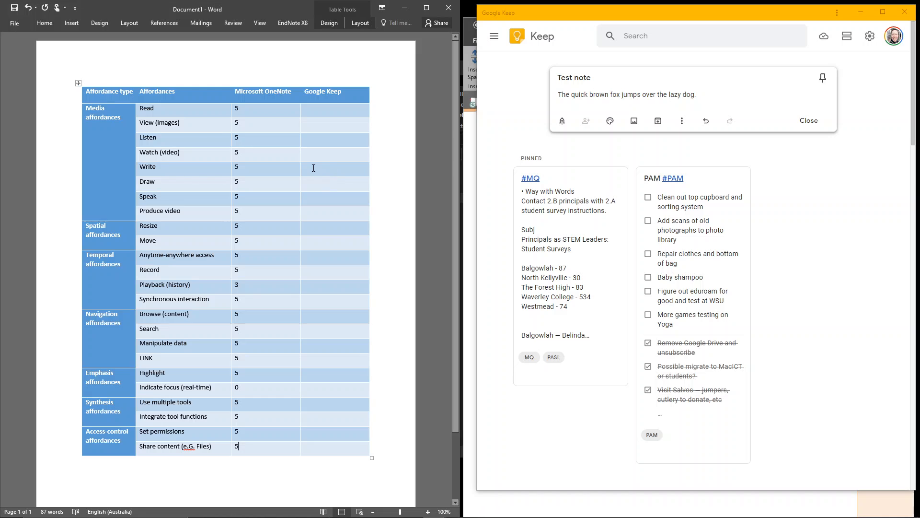
{"action": "left_click", "coordinate": [314, 168]}
{"action": "type", "text": "5"}
{"action": "left_click", "coordinate": [300, 106]}
{"action": "type", "text": "5"}
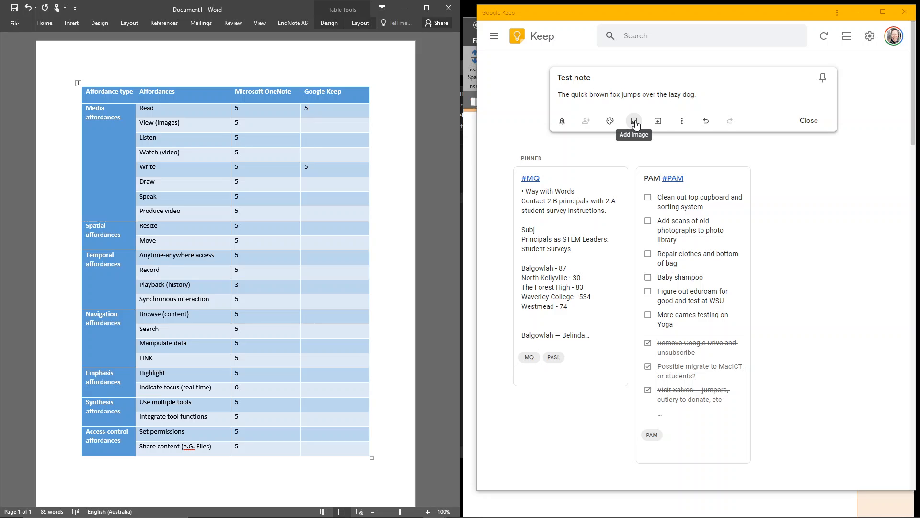
- Capture a screen snip of the whole Word comparison table and paste it as an image into the Keep test note
{"action": "left_click", "coordinate": [717, 100]}
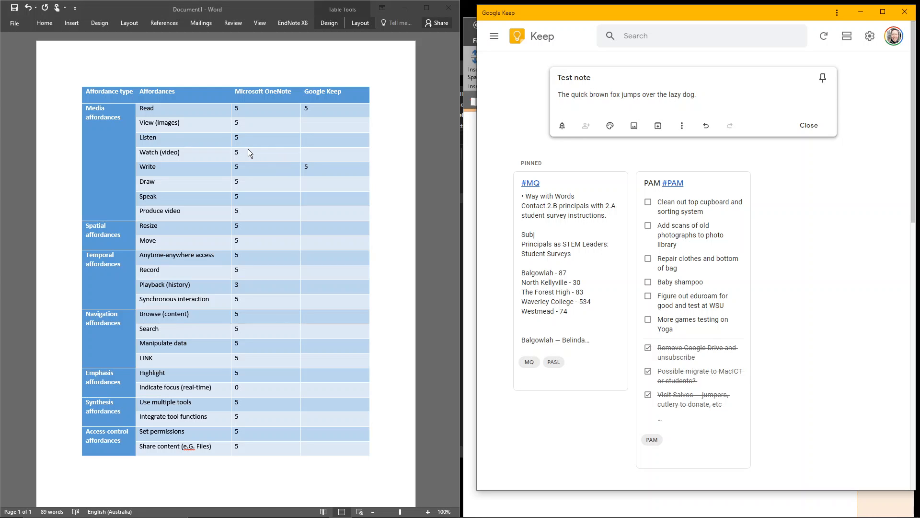
{"action": "key", "text": "super+shift+s"}
{"action": "left_click_drag", "start_coordinate": [71, 74], "coordinate": [385, 464]}
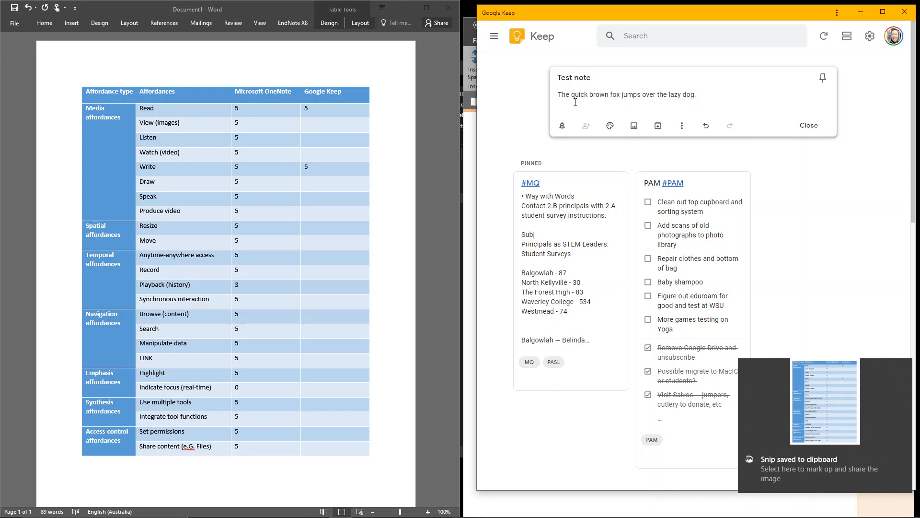
{"action": "key", "text": "ctrl+v"}
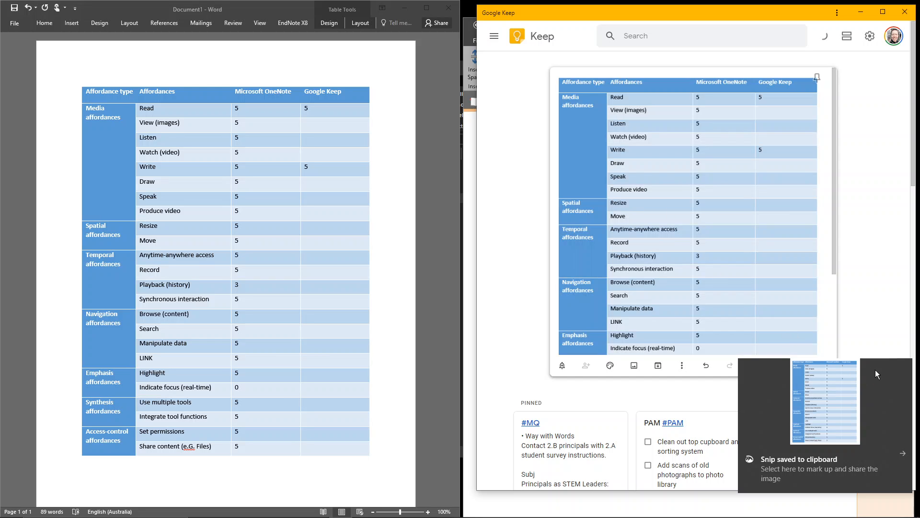
{"action": "left_click", "coordinate": [900, 451]}
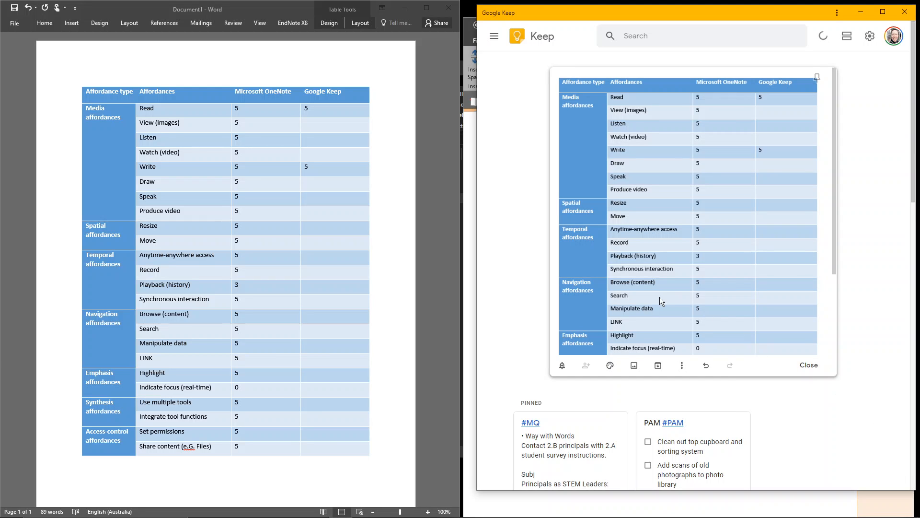
- Enter Google Keep scores of 5 for View (images), 2 for Speak and 2 for Listen in the Word table, and close the test note
{"action": "left_click", "coordinate": [308, 108]}
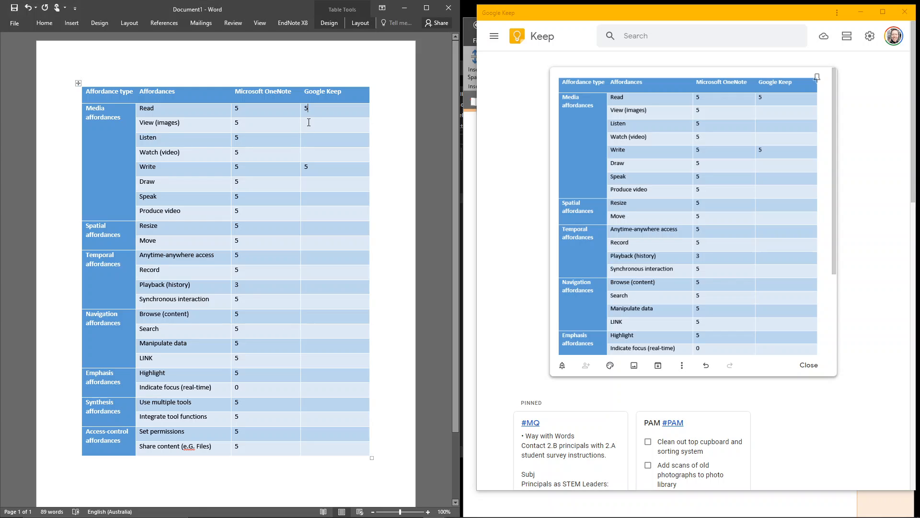
{"action": "type", "text": "5"}
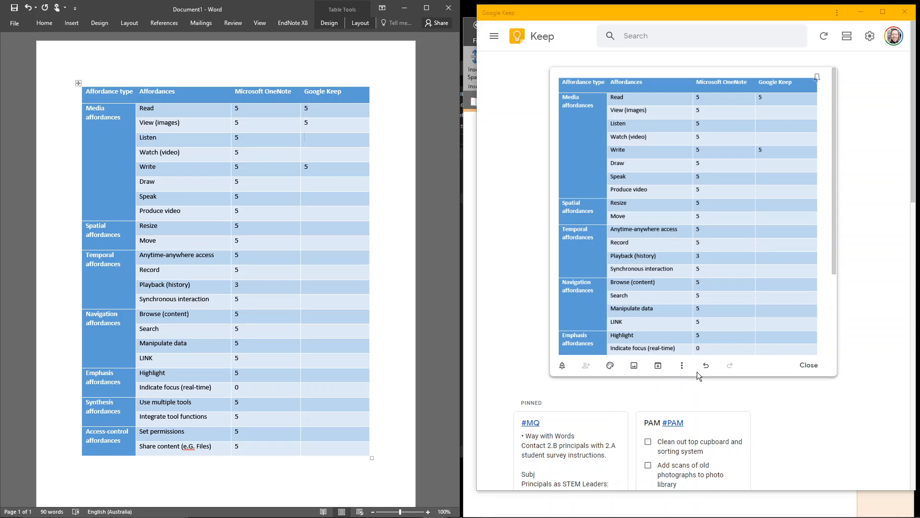
{"action": "left_click", "coordinate": [684, 370]}
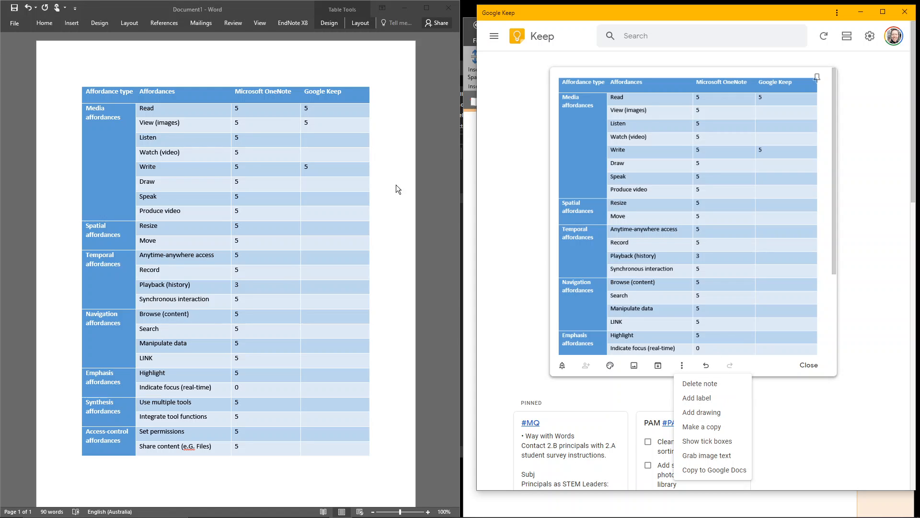
{"action": "left_click", "coordinate": [327, 200]}
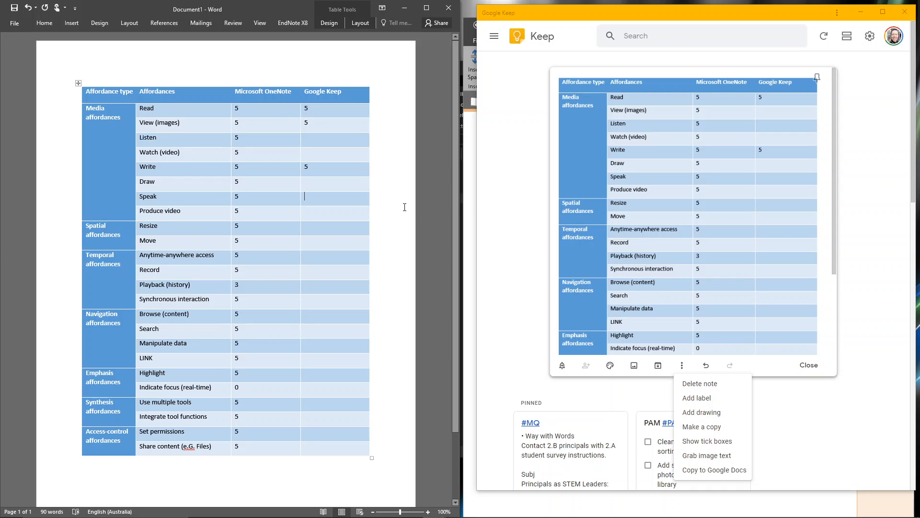
{"action": "type", "text": "2"}
{"action": "left_click", "coordinate": [329, 186]}
{"action": "left_click", "coordinate": [312, 140]}
{"action": "type", "text": "2"}
{"action": "left_click", "coordinate": [520, 299]}
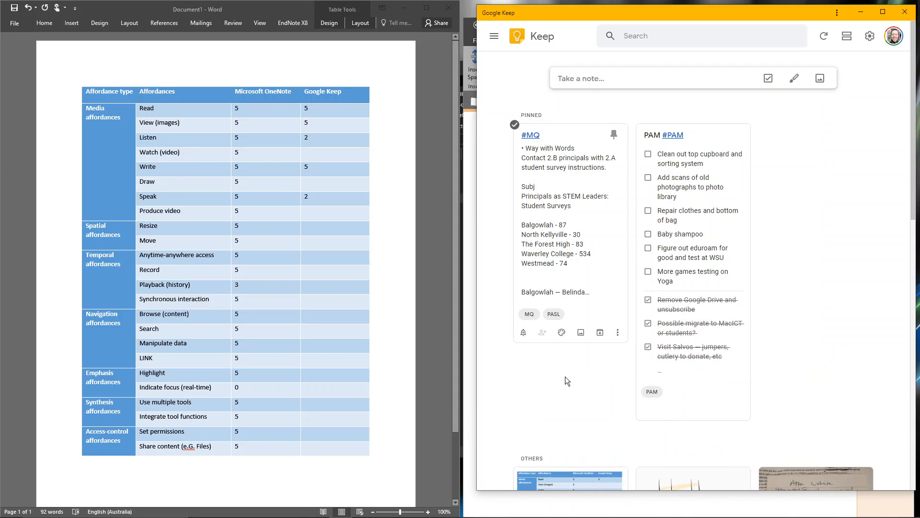
- Search the Keep notes for "youtube", open the "#PASL Cerdon Case Study" note and examine its education.nsw.gov.au link
{"action": "left_click", "coordinate": [309, 157]}
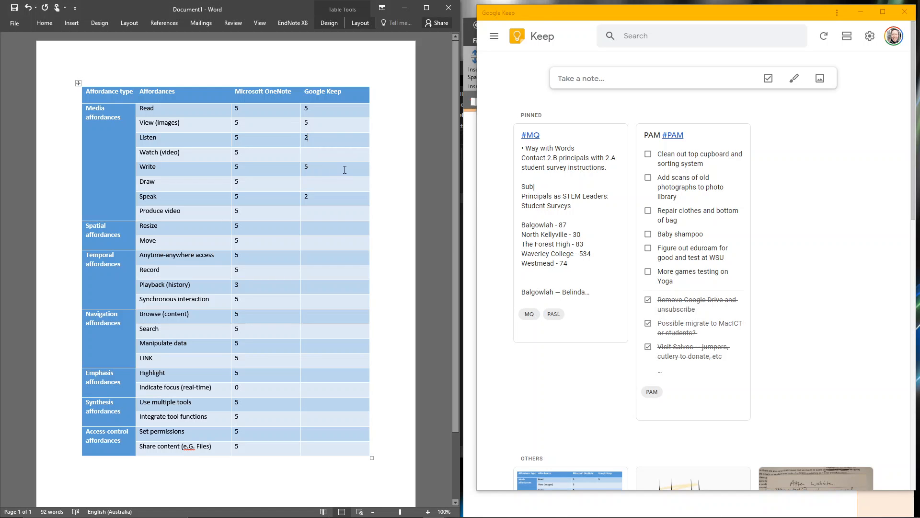
{"action": "left_click", "coordinate": [658, 37]}
{"action": "type", "text": "youtub"}
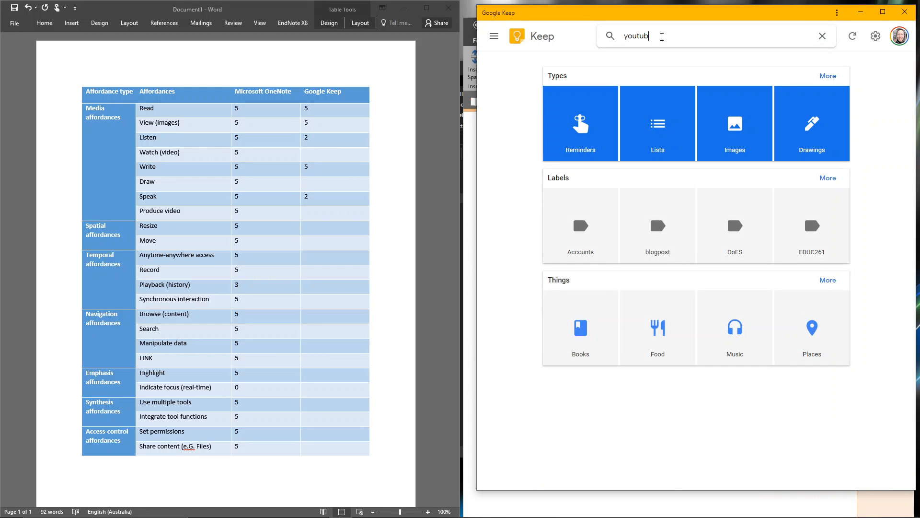
{"action": "type", "text": "e"}
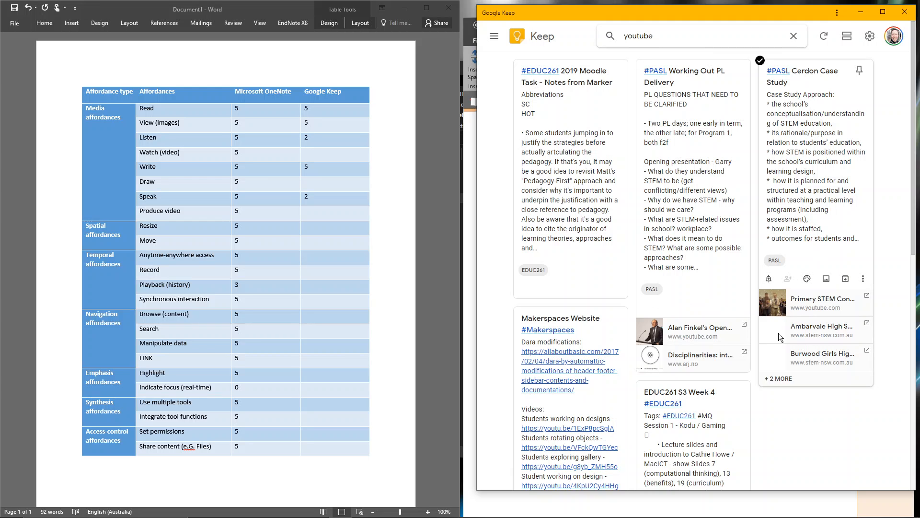
{"action": "left_click", "coordinate": [804, 218]}
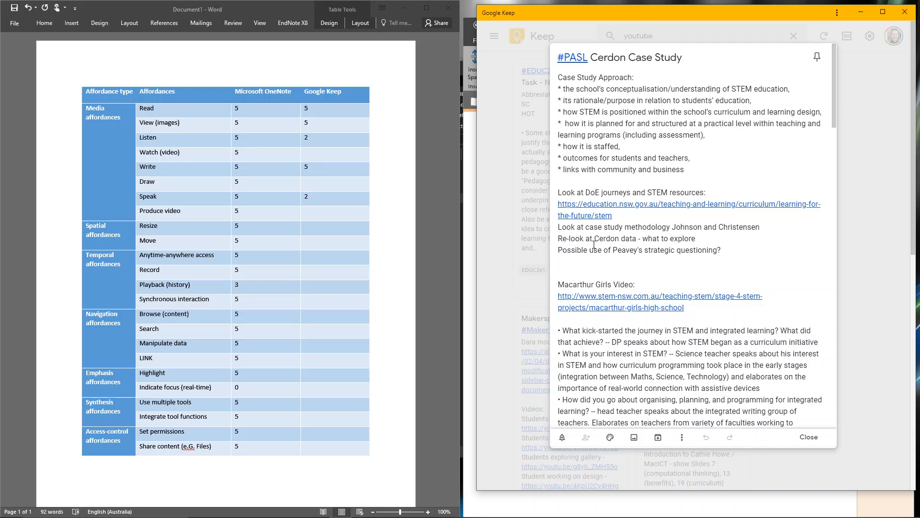
{"action": "left_click_drag", "start_coordinate": [615, 214], "coordinate": [556, 206]}
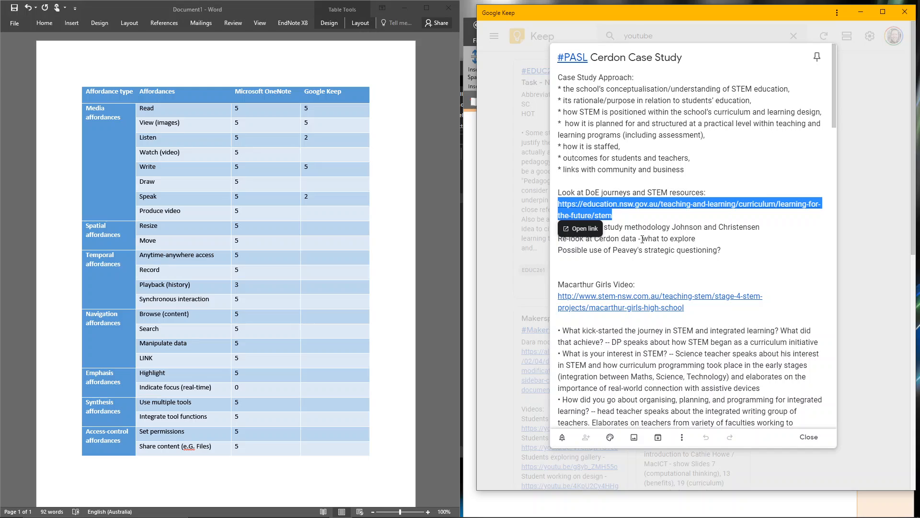
- Enter Google Keep scores of 1 for Watch (video) and 0 for Produce video, and close the case study note
{"action": "left_click", "coordinate": [313, 153]}
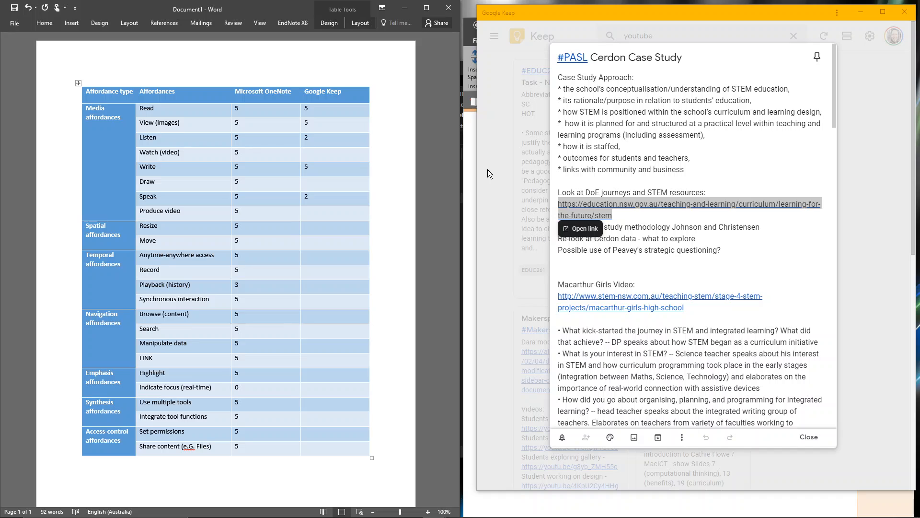
{"action": "type", "text": "1"}
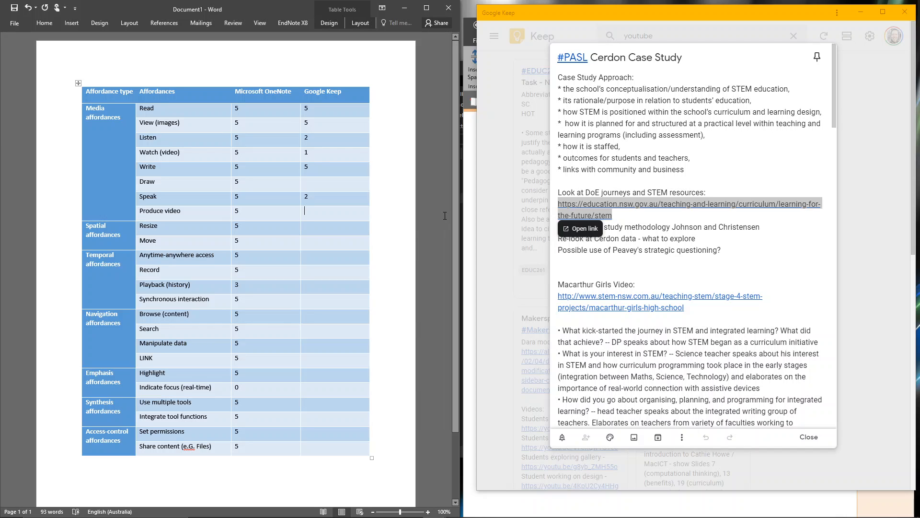
{"action": "type", "text": "0"}
{"action": "left_click", "coordinate": [808, 436]}
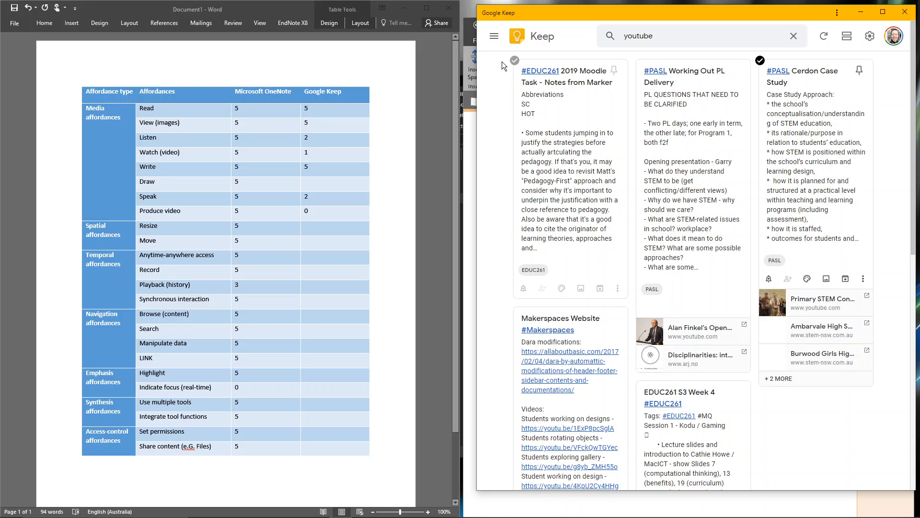
- Return from the search to the main notes list, open "Test note" and start a new drawing in it
{"action": "left_click", "coordinate": [494, 36]}
{"action": "left_click", "coordinate": [529, 104]}
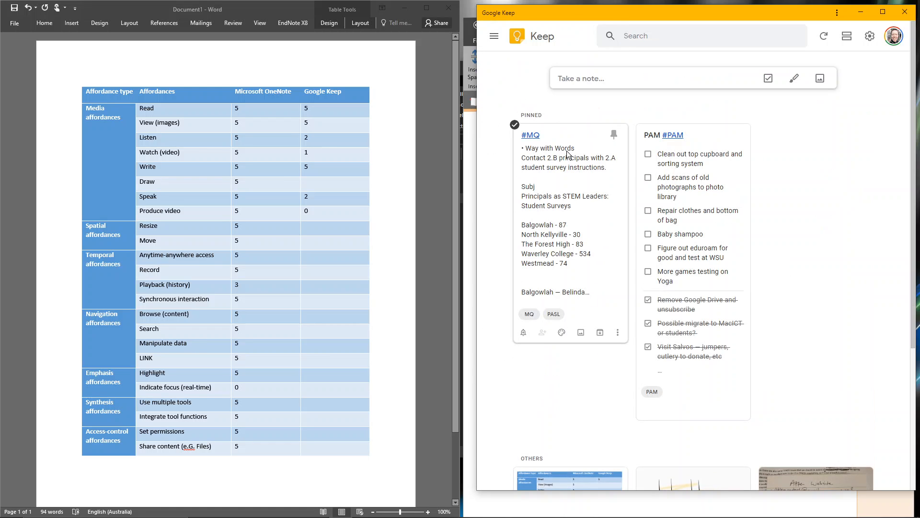
{"action": "scroll", "coordinate": [600, 280], "scroll_direction": "down", "scroll_amount": 6}
{"action": "left_click", "coordinate": [579, 334]}
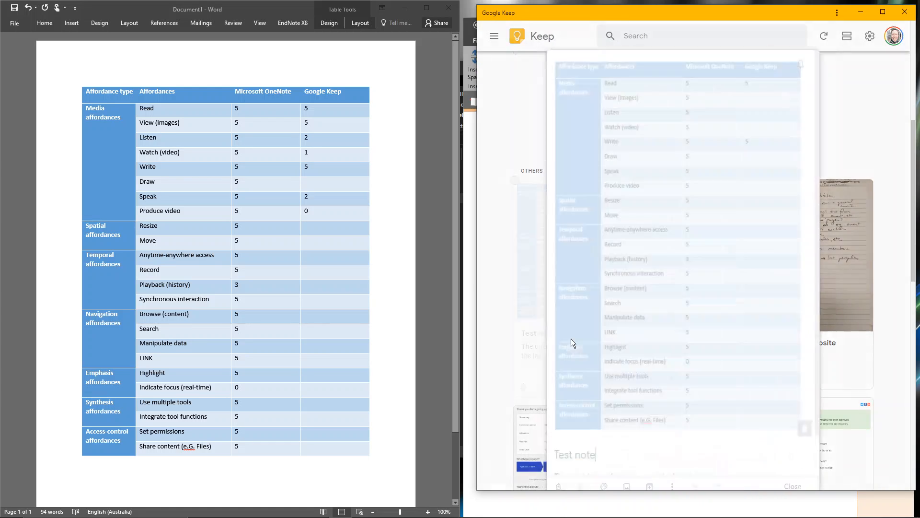
{"action": "left_click", "coordinate": [682, 437]}
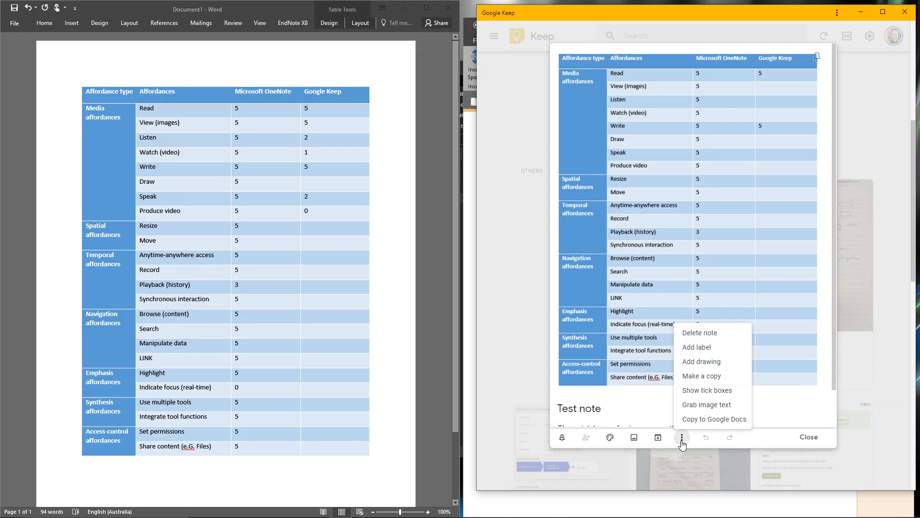
{"action": "left_click", "coordinate": [694, 365]}
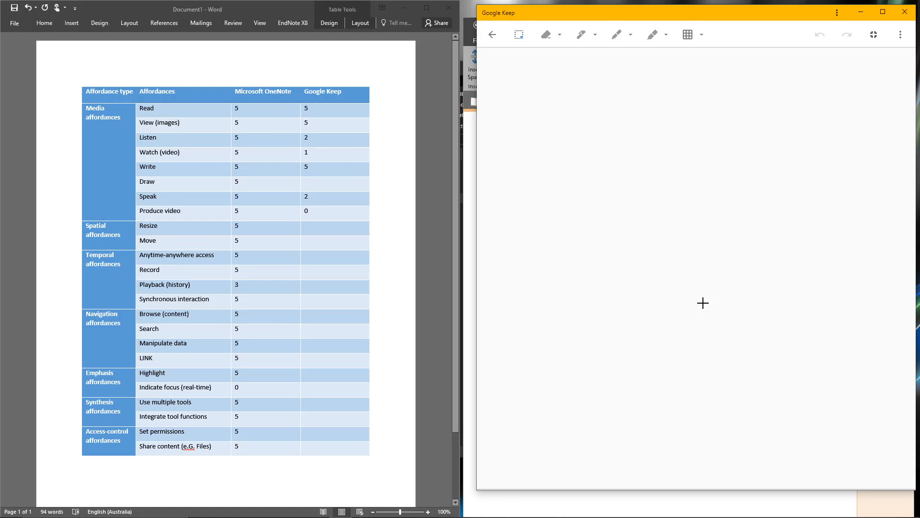
- Draw a looping black pen curve with a yellow highlighter zigzag across its lower part, and return to the note
{"action": "left_click_drag", "start_coordinate": [538, 228], "coordinate": [693, 312]}
{"action": "left_click", "coordinate": [581, 35]}
{"action": "mouse_move", "coordinate": [538, 184]}
{"action": "left_mouse_down"}
{"action": "mouse_move", "coordinate": [579, 308]}
{"action": "mouse_move", "coordinate": [686, 198]}
{"action": "mouse_move", "coordinate": [796, 350]}
{"action": "mouse_move", "coordinate": [614, 429]}
{"action": "mouse_move", "coordinate": [572, 431]}
{"action": "left_mouse_up"}
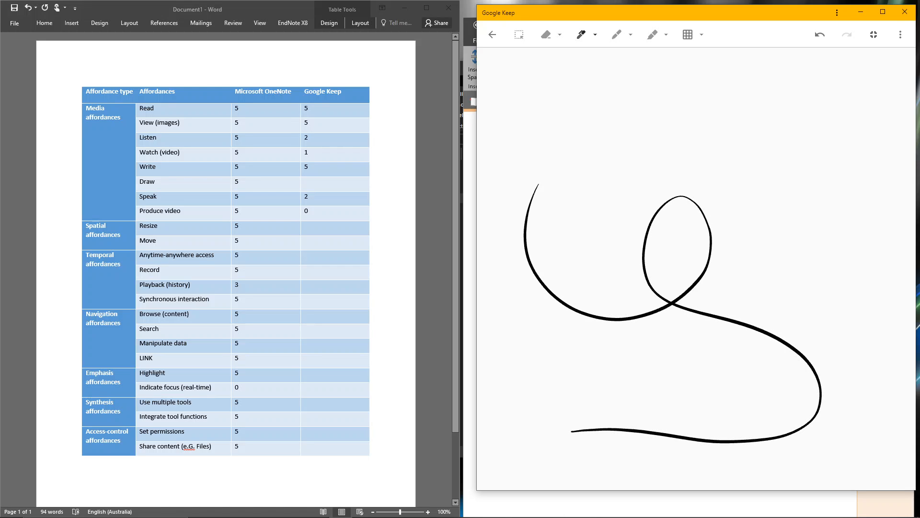
{"action": "left_click", "coordinate": [653, 34]}
{"action": "mouse_move", "coordinate": [568, 315]}
{"action": "left_mouse_down"}
{"action": "mouse_move", "coordinate": [759, 294]}
{"action": "mouse_move", "coordinate": [574, 390]}
{"action": "mouse_move", "coordinate": [611, 442]}
{"action": "mouse_move", "coordinate": [847, 449]}
{"action": "mouse_move", "coordinate": [663, 477]}
{"action": "left_mouse_up"}
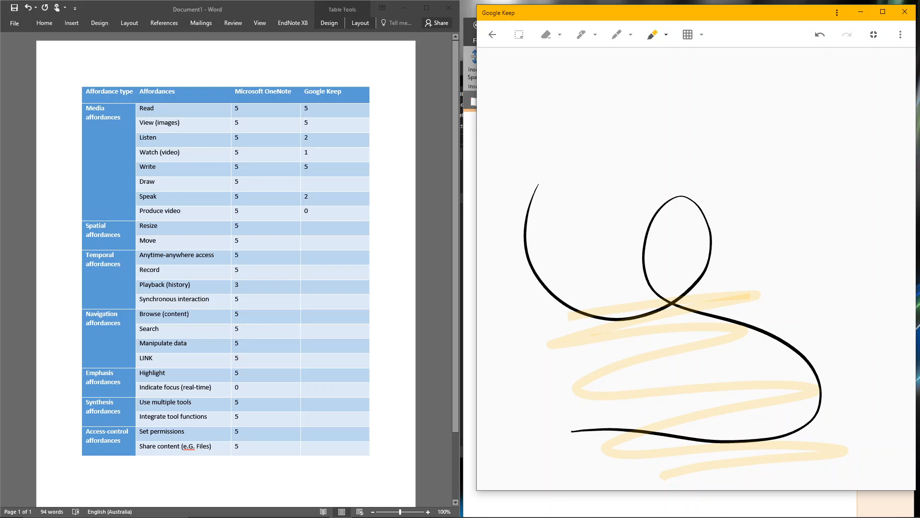
{"action": "left_click", "coordinate": [492, 34]}
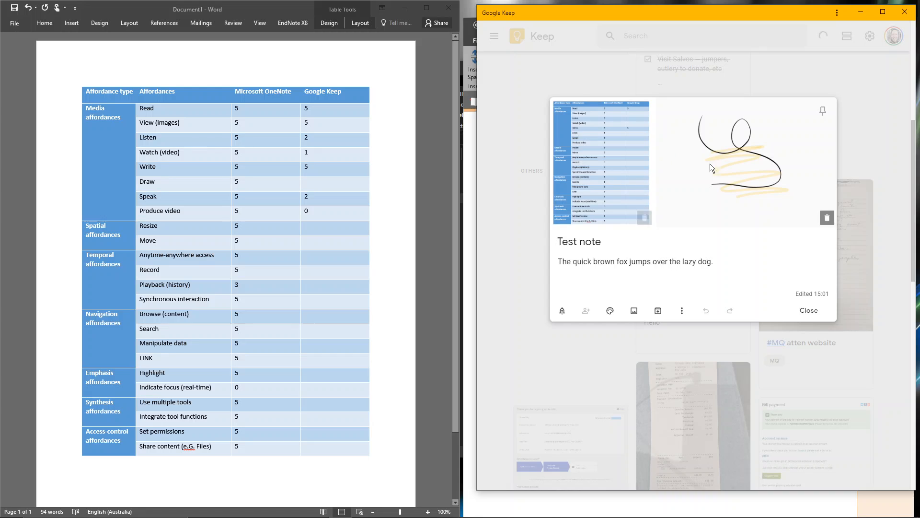
- Start a new line below the test note's sentence, and enter a Google Keep score of 3 for Draw in the Word table
{"action": "left_click", "coordinate": [740, 260]}
{"action": "key", "text": "Return"}
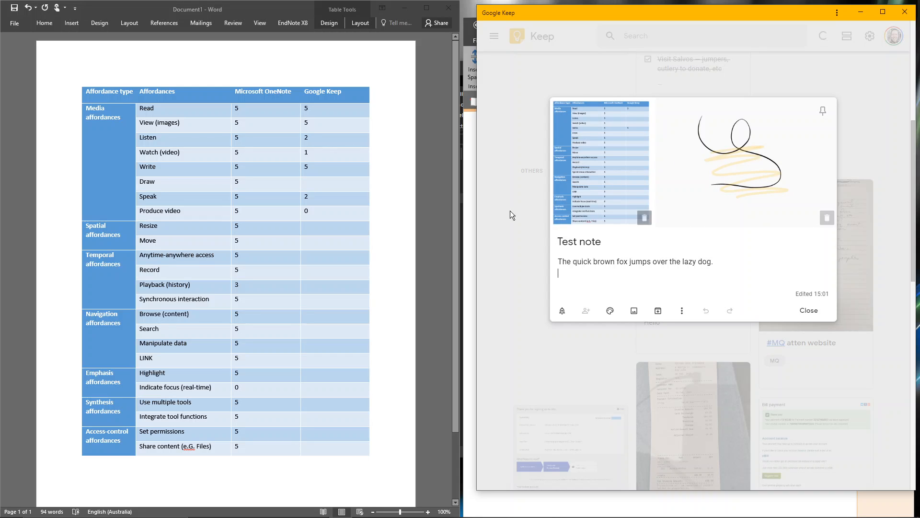
{"action": "left_click", "coordinate": [355, 179]}
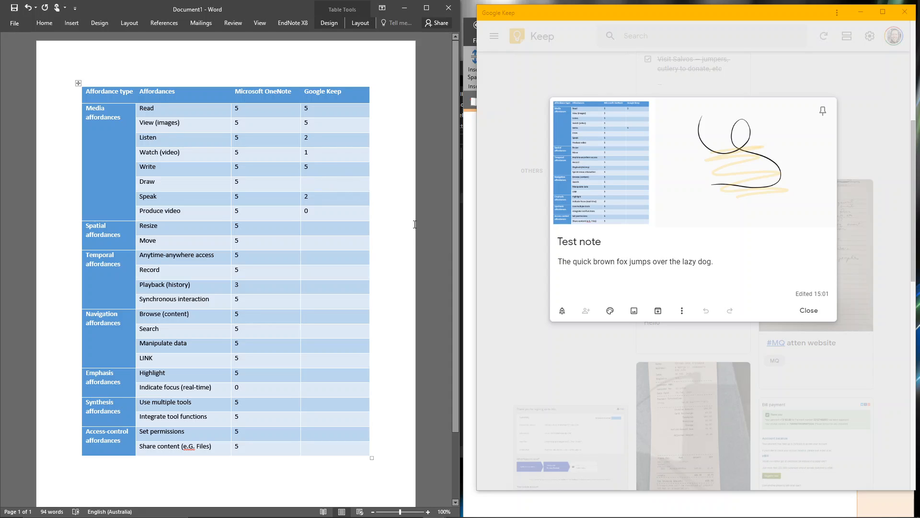
{"action": "type", "text": "3"}
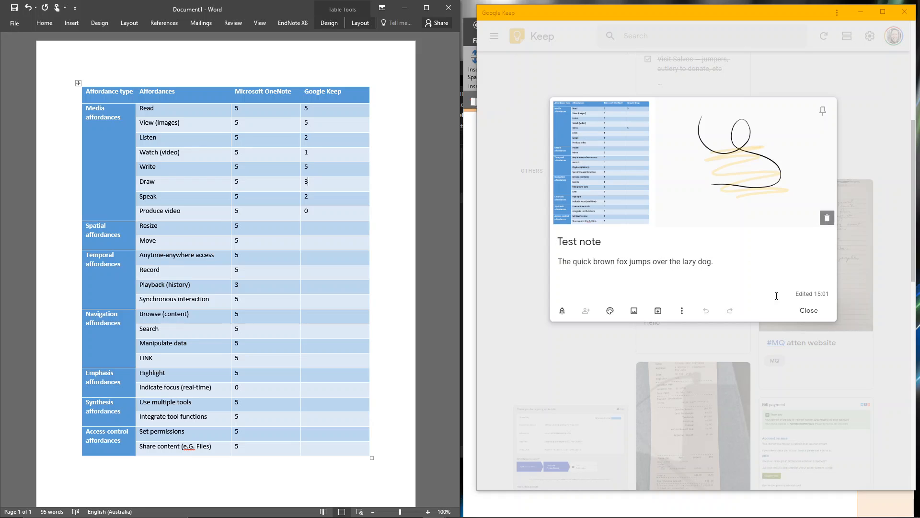
- Reopen the note's drawing, select all its strokes, shrink them towards their upper-left corner and return to the note
{"action": "left_click", "coordinate": [716, 208]}
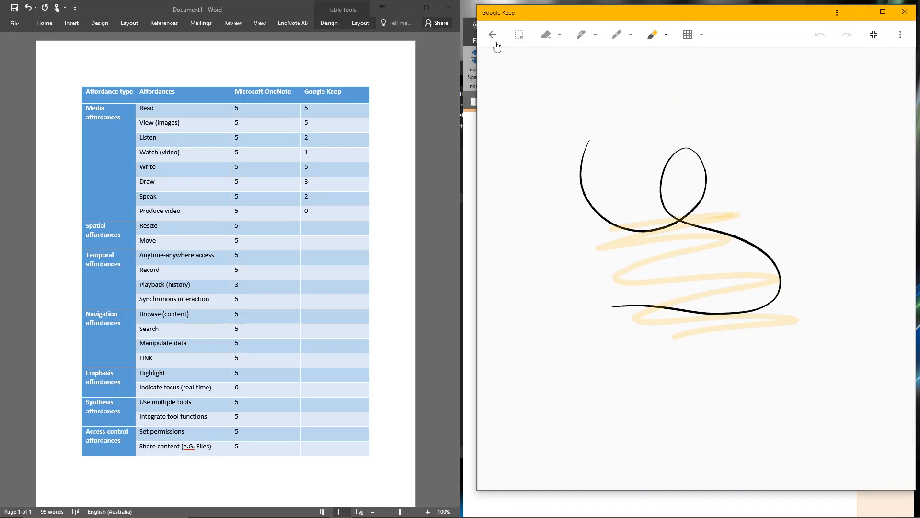
{"action": "left_click", "coordinate": [520, 36]}
{"action": "left_click_drag", "start_coordinate": [557, 120], "coordinate": [839, 381]}
{"action": "left_click_drag", "start_coordinate": [801, 341], "coordinate": [669, 209]}
{"action": "left_click", "coordinate": [492, 35]}
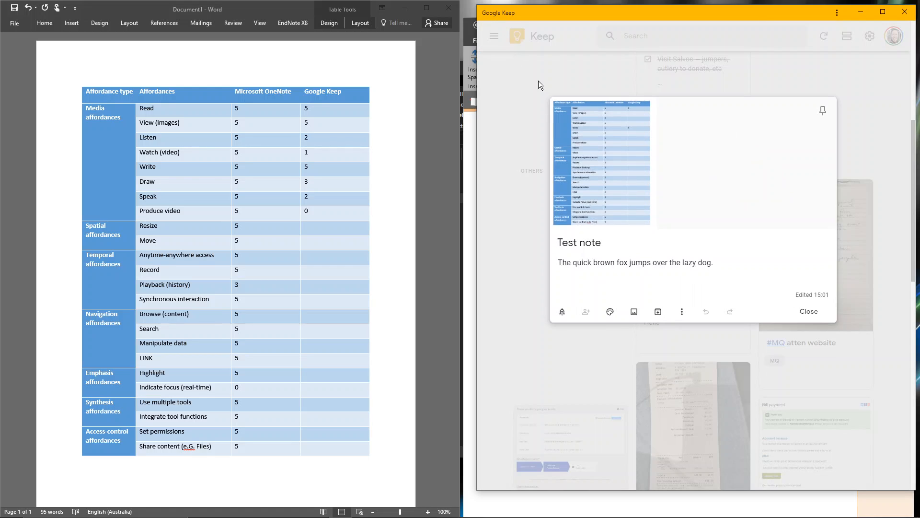
- Examine the test note's sentence, drawing thumbnail and full-size table image for ways to resize them
{"action": "triple_click", "coordinate": [657, 262]}
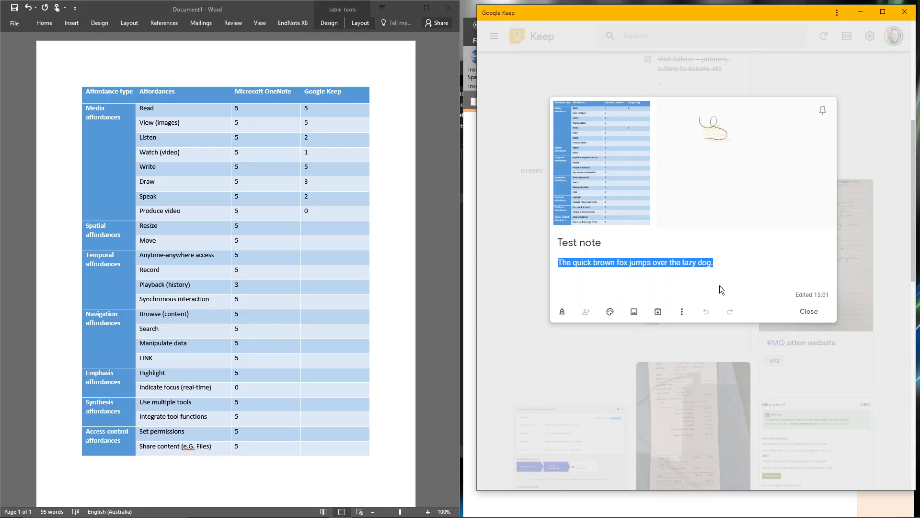
{"action": "mouse_move", "coordinate": [718, 147]}
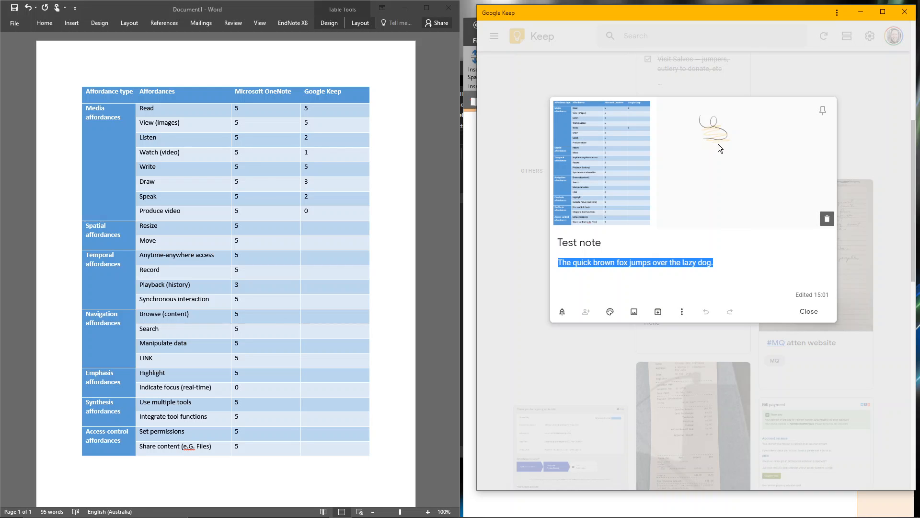
{"action": "left_click", "coordinate": [626, 182]}
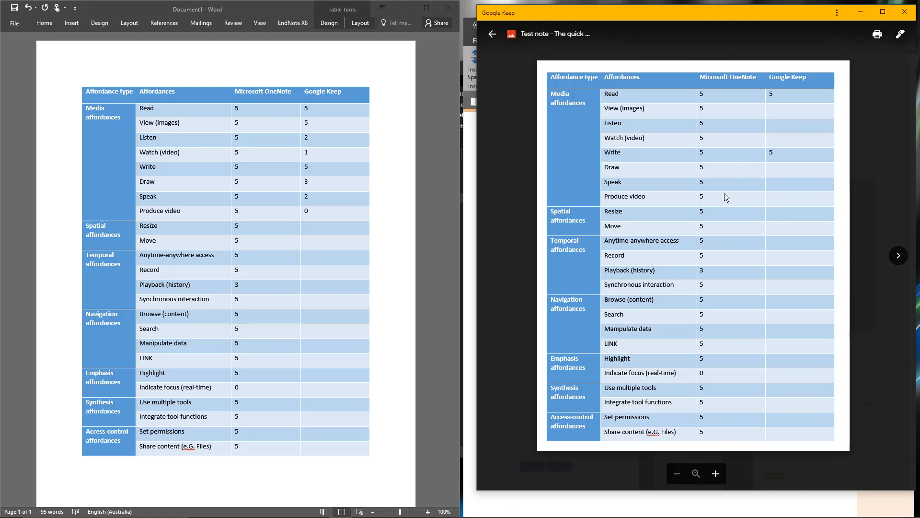
{"action": "left_click", "coordinate": [491, 35]}
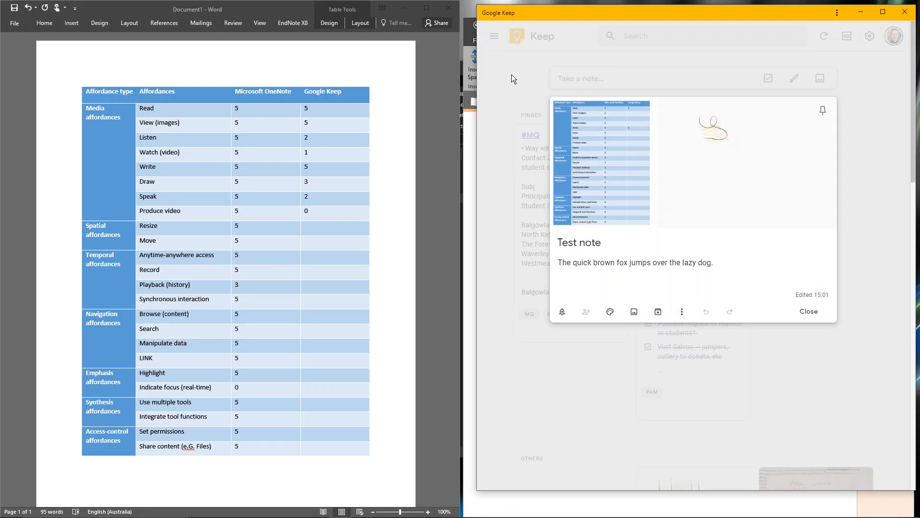
- Enter a Google Keep score of 1 for Resize in the Word table, and close the test note
{"action": "left_click", "coordinate": [309, 226]}
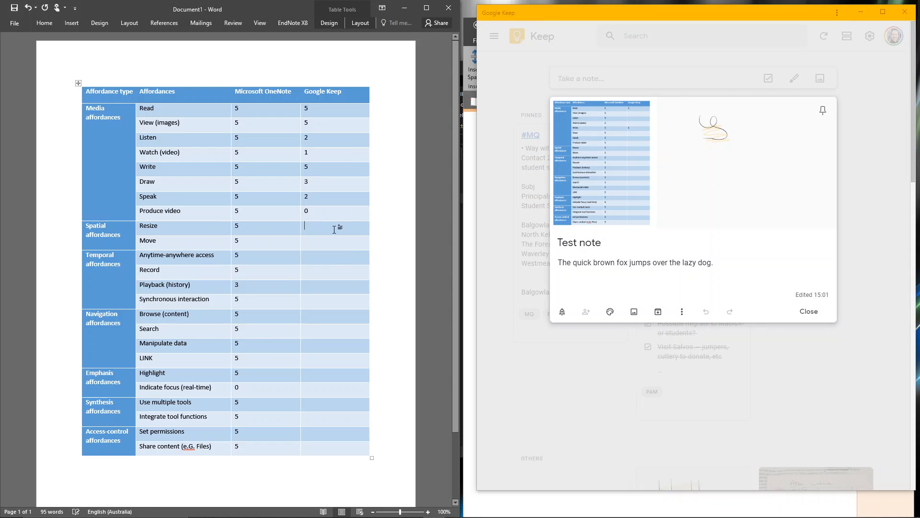
{"action": "type", "text": "1"}
{"action": "left_click", "coordinate": [808, 312]}
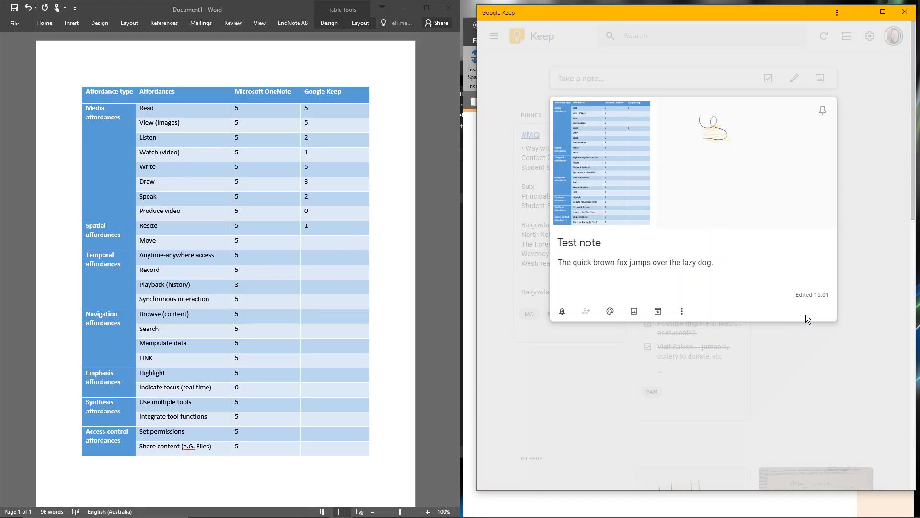
- Test moving by swapping "Test note" with the neighbouring "Hello" note and back, and by trying to reposition the drawing inside "Test note"
{"action": "left_click_drag", "start_coordinate": [577, 326], "coordinate": [735, 326]}
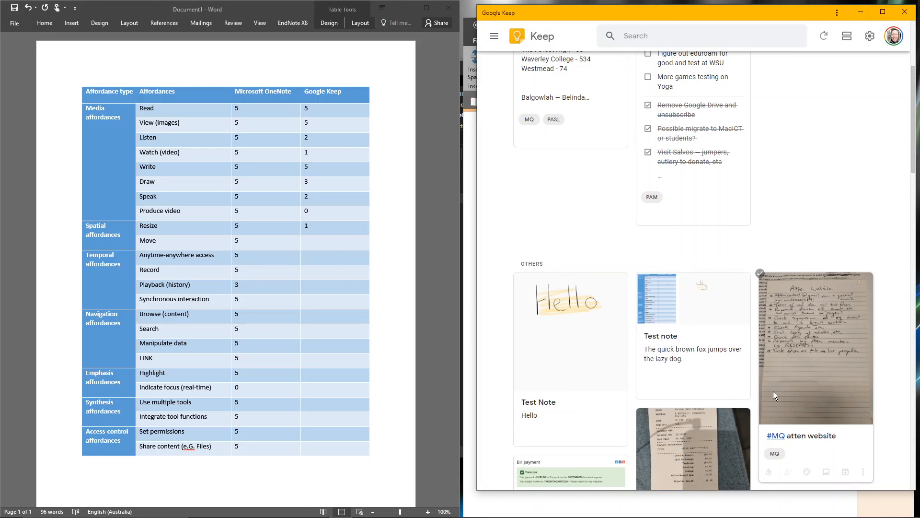
{"action": "left_click", "coordinate": [666, 325]}
{"action": "mouse_move", "coordinate": [718, 167]}
{"action": "left_mouse_down"}
{"action": "mouse_move", "coordinate": [570, 203]}
{"action": "mouse_move", "coordinate": [715, 195]}
{"action": "left_mouse_up"}
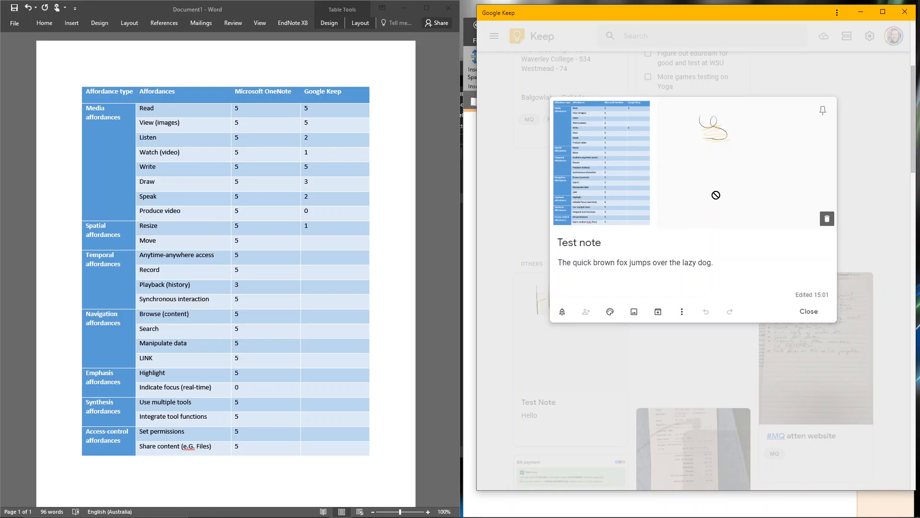
{"action": "left_click", "coordinate": [808, 313]}
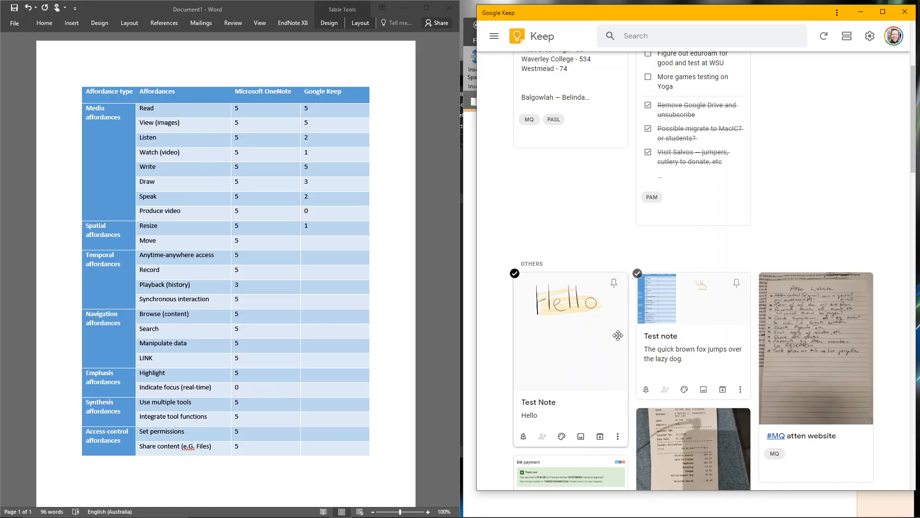
{"action": "left_click_drag", "start_coordinate": [601, 344], "coordinate": [720, 330]}
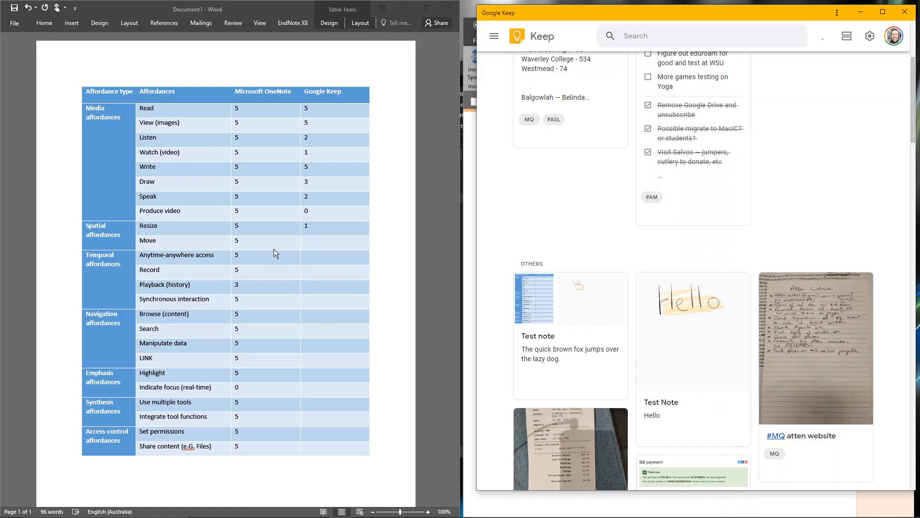
- Enter Google Keep scores of 1 for Move and 5 for Anytime-anywhere access in the Word table
{"action": "left_click", "coordinate": [323, 242]}
{"action": "type", "text": "1"}
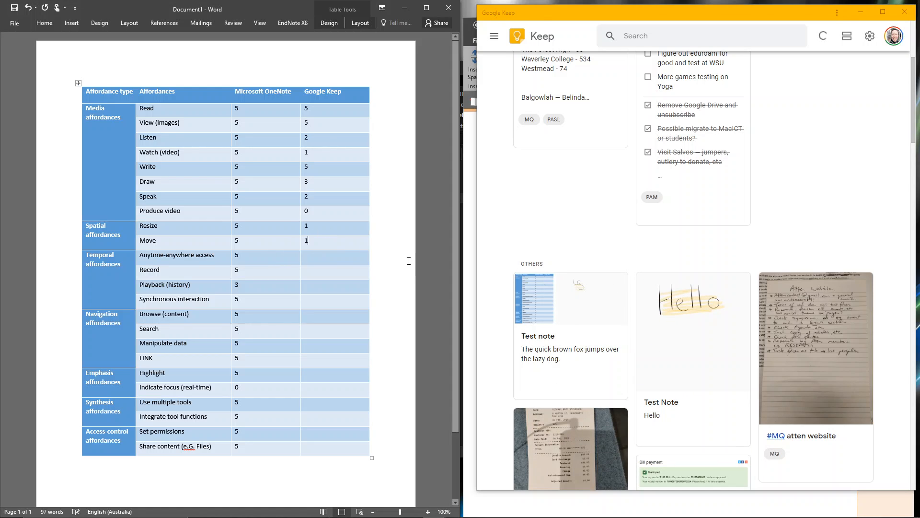
{"action": "left_click", "coordinate": [318, 255]}
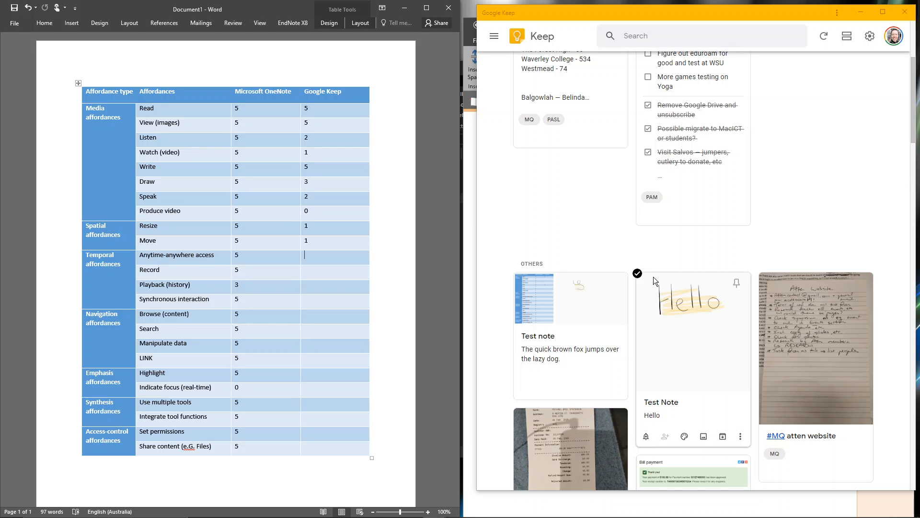
{"action": "type", "text": "5"}
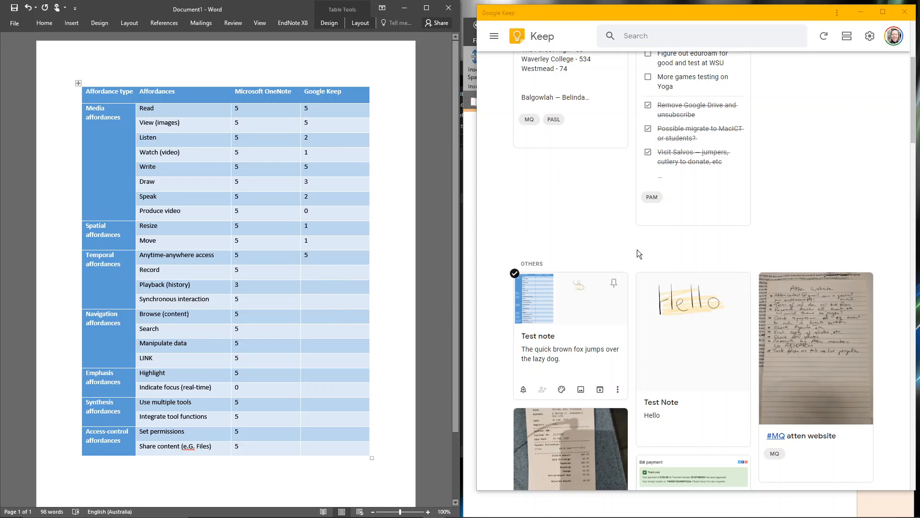
- Check access to saved notes by viewing and closing "Test note" and the "Paid Syd Water Brickfield Q1 2020" receipt note
{"action": "left_click", "coordinate": [585, 349]}
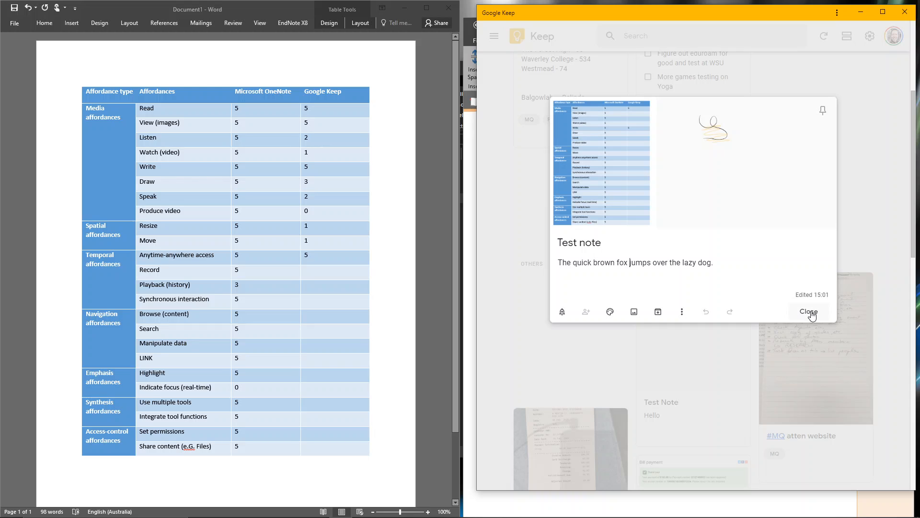
{"action": "left_click", "coordinate": [809, 311]}
{"action": "scroll", "coordinate": [669, 344], "scroll_direction": "down", "scroll_amount": 7}
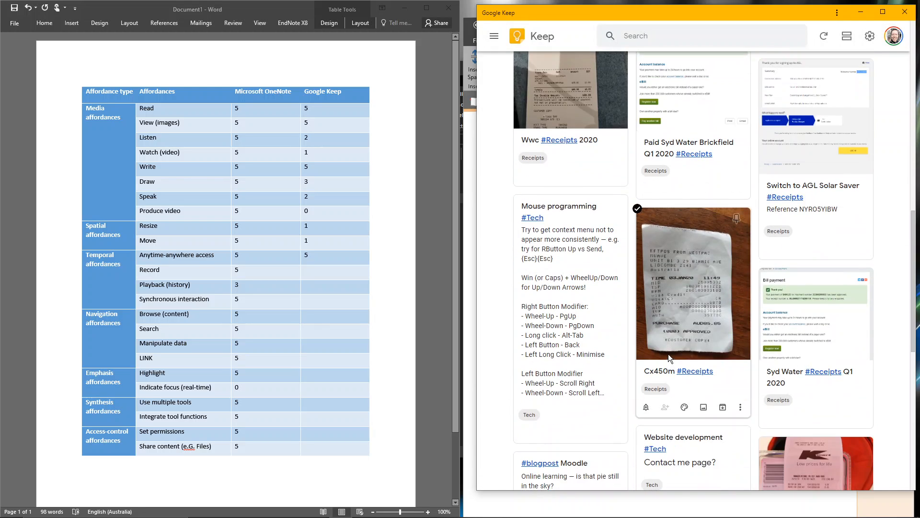
{"action": "left_click", "coordinate": [687, 214]}
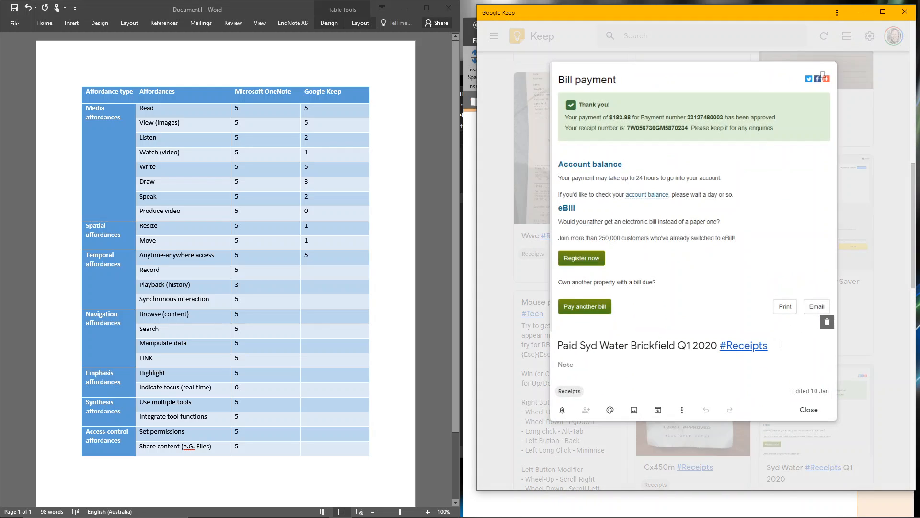
{"action": "left_click", "coordinate": [809, 409]}
{"action": "scroll", "coordinate": [695, 343], "scroll_direction": "up", "scroll_amount": 3}
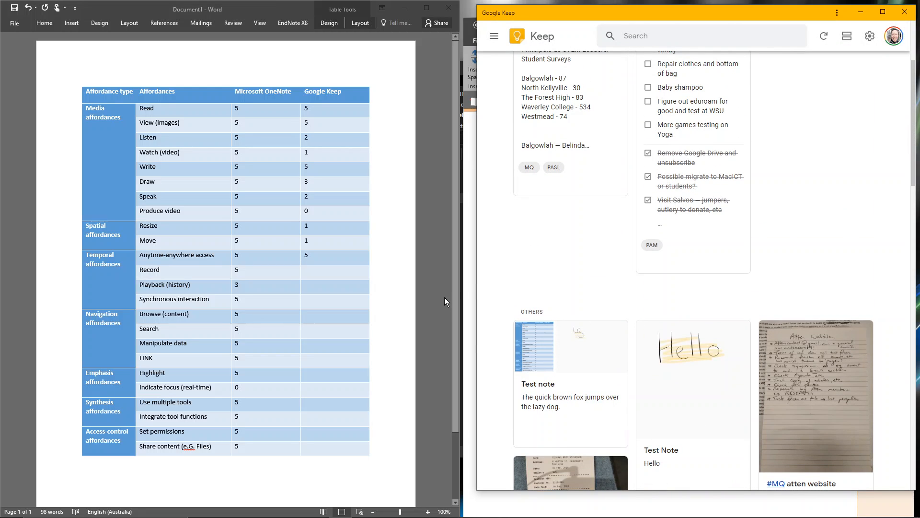
- Enter Google Keep scores of 1 for Record and 0 for Playback (history) in the Word table
{"action": "left_click", "coordinate": [325, 276]}
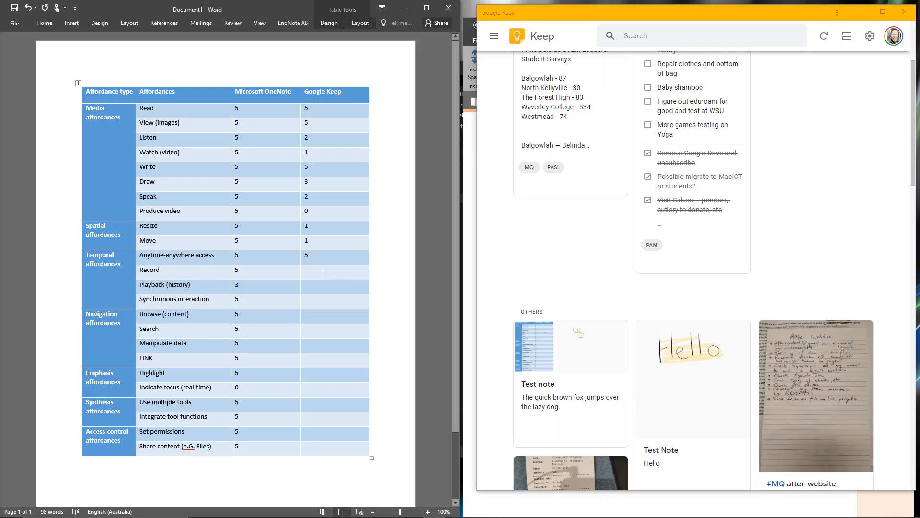
{"action": "left_click", "coordinate": [322, 277]}
{"action": "type", "text": "1"}
{"action": "key", "text": "Down"}
{"action": "type", "text": "0"}
- Check Keep's label list and the PAM note's extra actions, and enter a Google Keep score of 2 for Synchronous interaction
{"action": "left_click", "coordinate": [326, 303]}
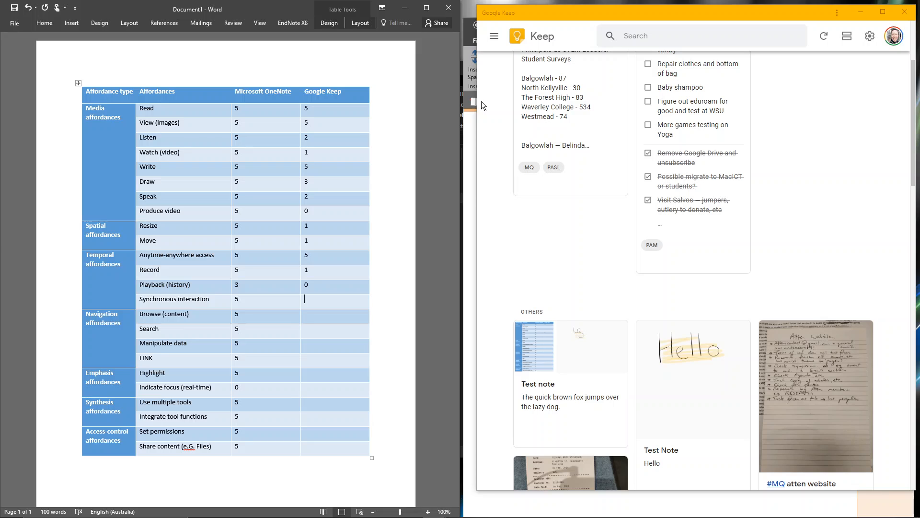
{"action": "left_click", "coordinate": [493, 37]}
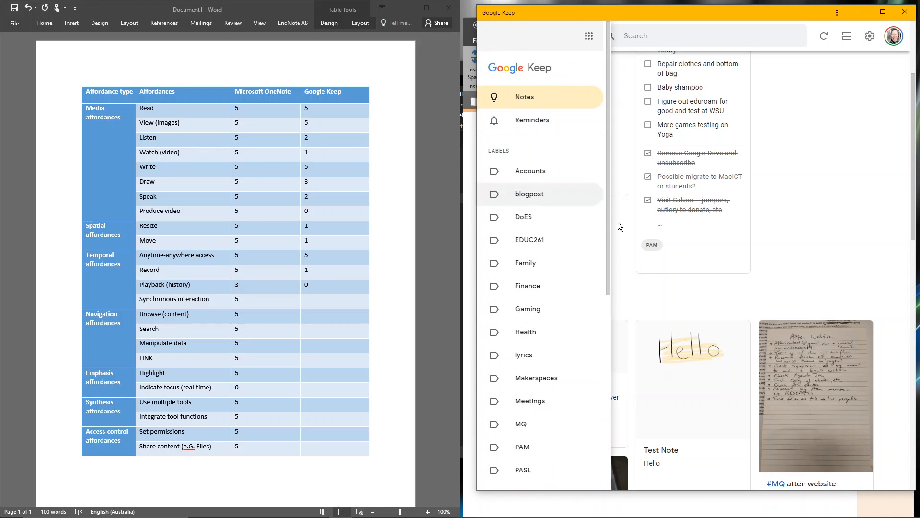
{"action": "left_click", "coordinate": [712, 289]}
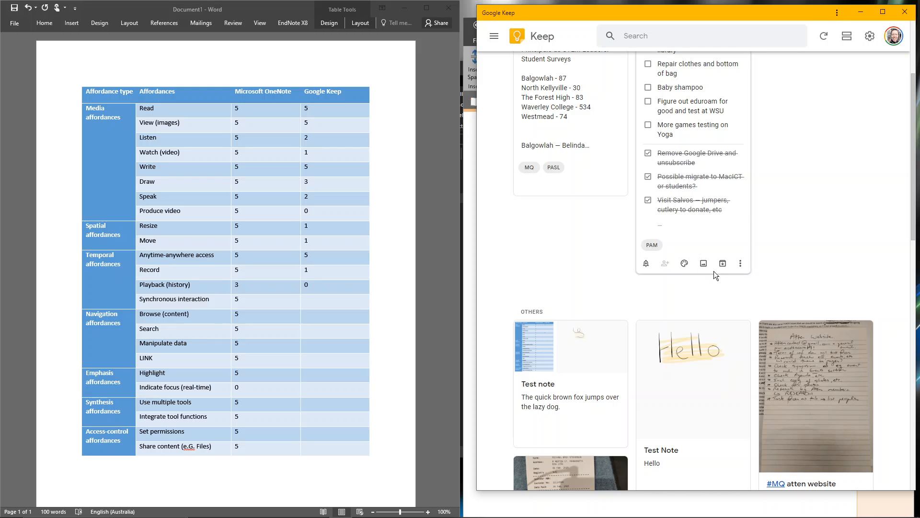
{"action": "left_click", "coordinate": [741, 264]}
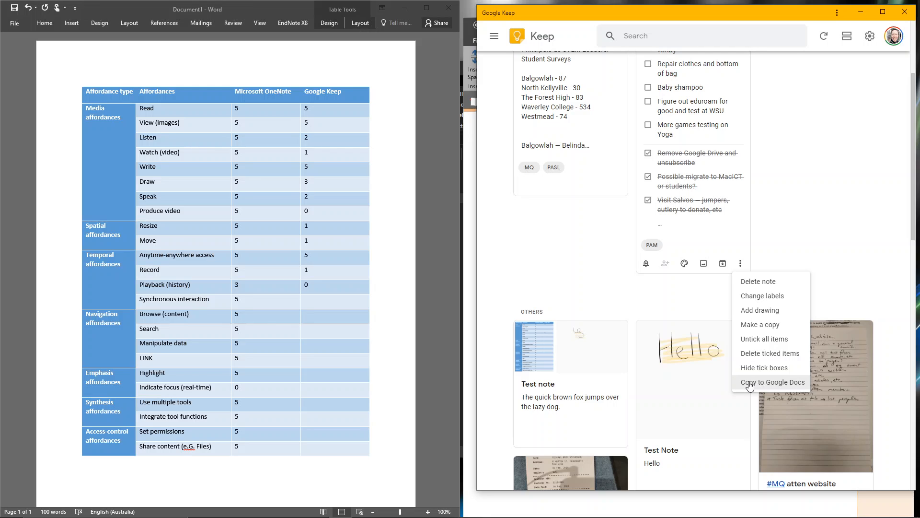
{"action": "left_click", "coordinate": [321, 304]}
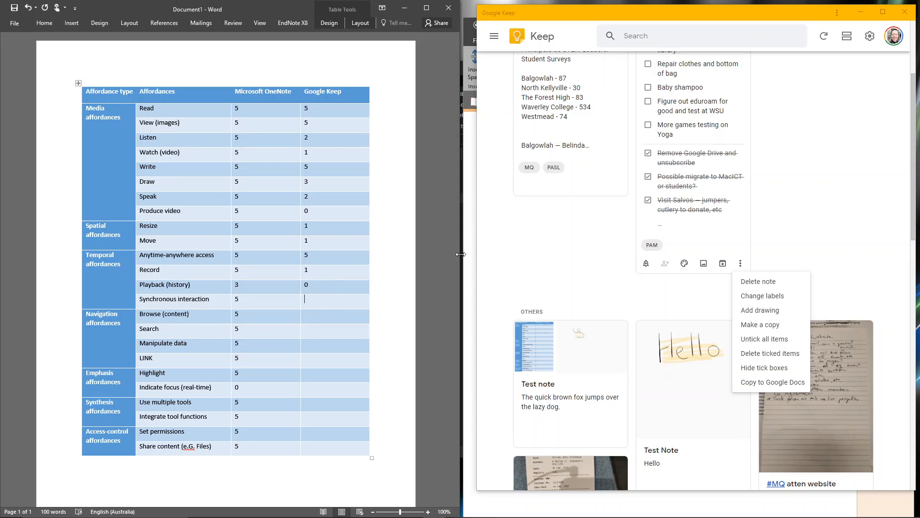
{"action": "type", "text": "2"}
{"action": "left_click", "coordinate": [536, 273]}
- Return to the start of the Keep notes and enter a Google Keep score of 5 for Browse (content)
{"action": "left_click", "coordinate": [329, 315]}
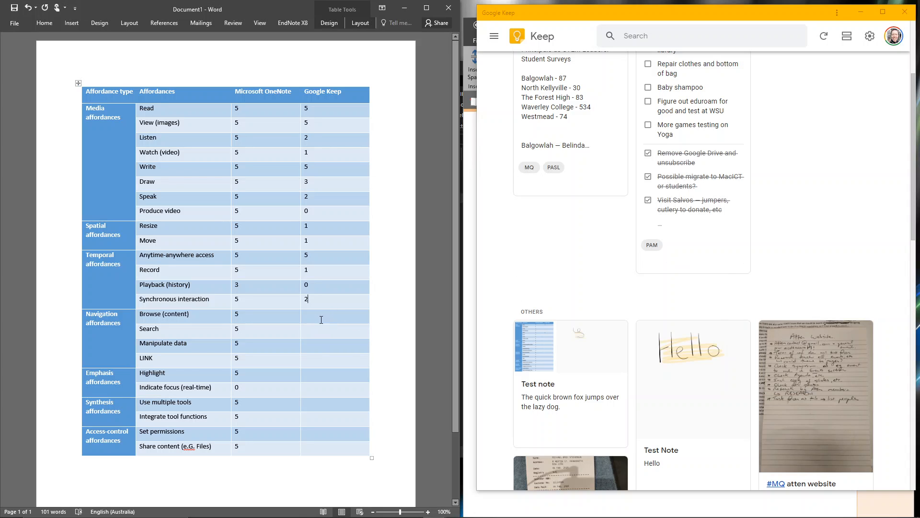
{"action": "scroll", "coordinate": [589, 306], "scroll_direction": "up", "scroll_amount": 3}
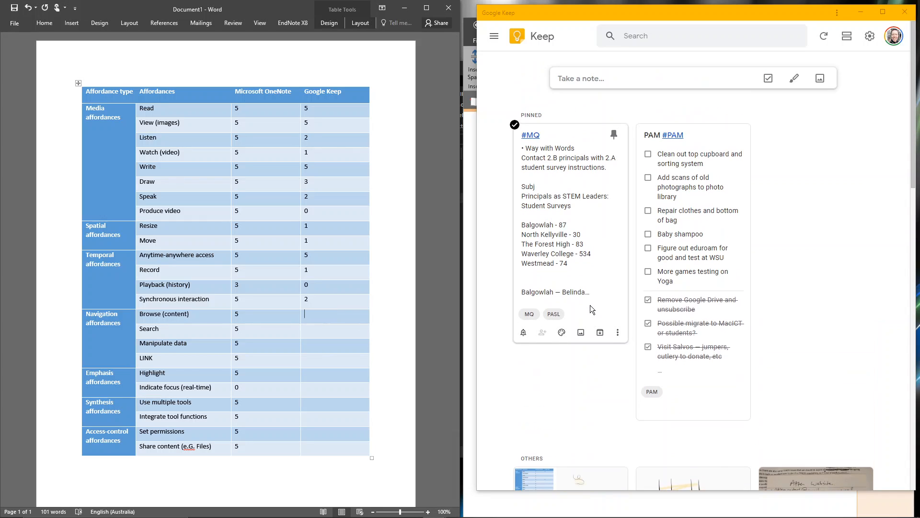
{"action": "type", "text": "5"}
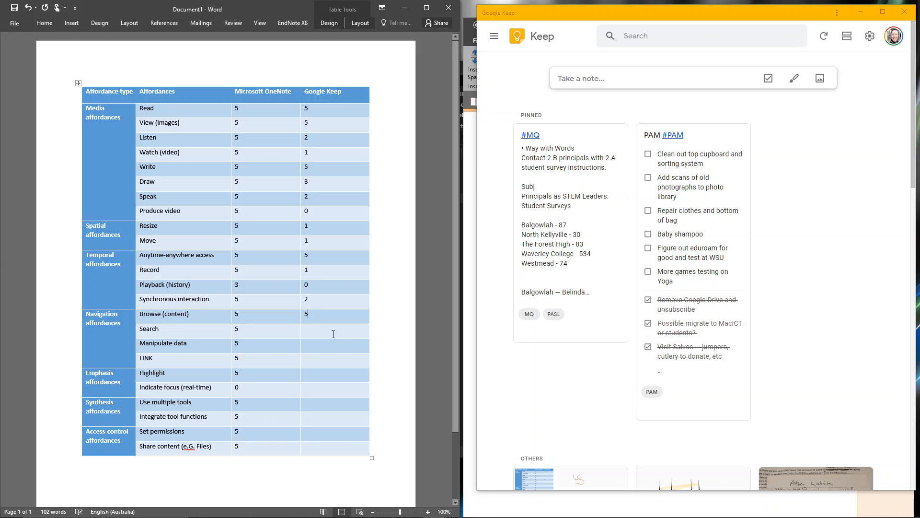
- Test searching by looking for "youtube" across the Keep notes
{"action": "left_click", "coordinate": [334, 331]}
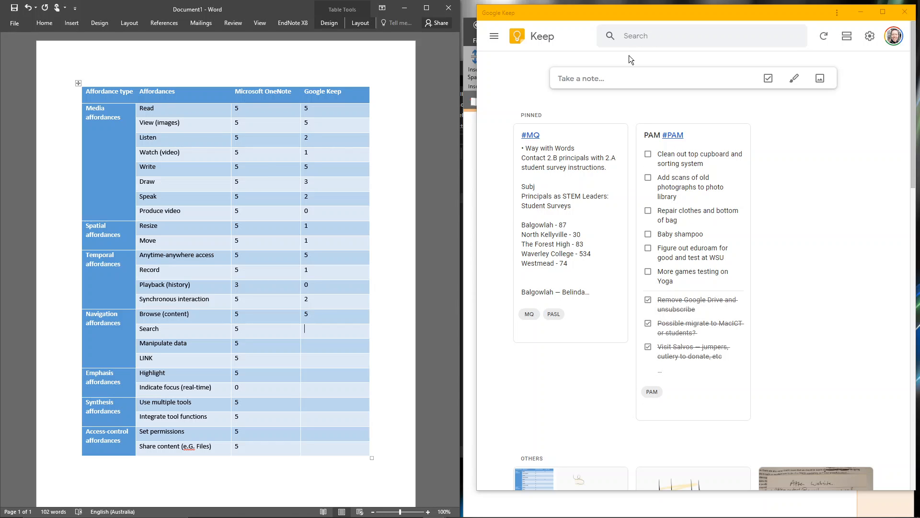
{"action": "left_click", "coordinate": [639, 37]}
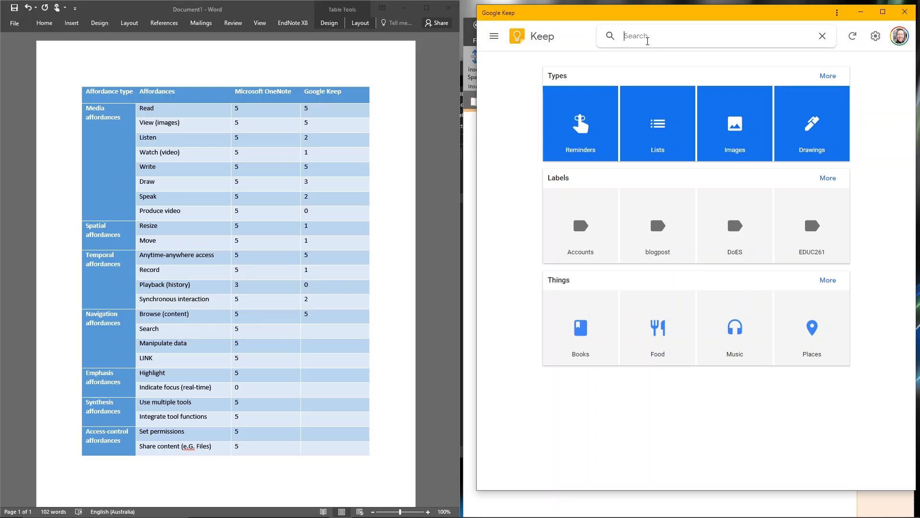
{"action": "type", "text": "youtube"}
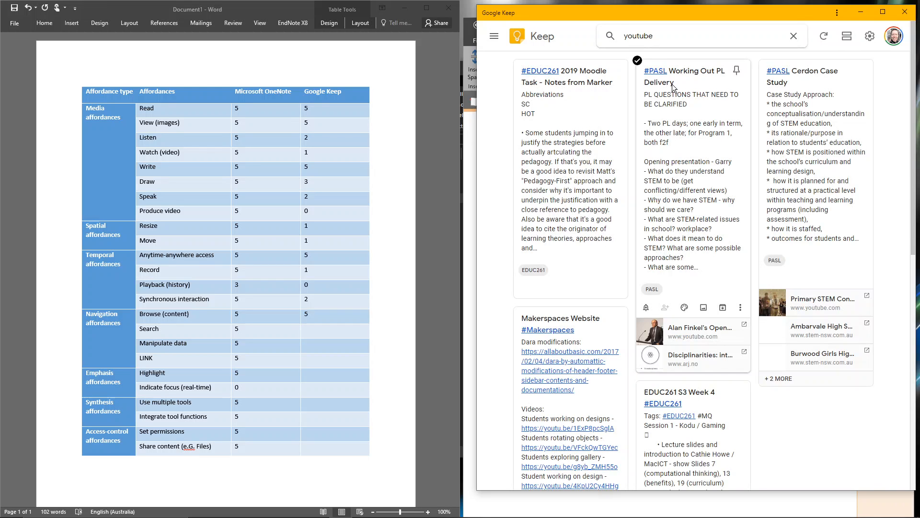
- View the notes filed under the Finance, Accounts and blogpost labels, and return to the full notes list
{"action": "left_click", "coordinate": [494, 36]}
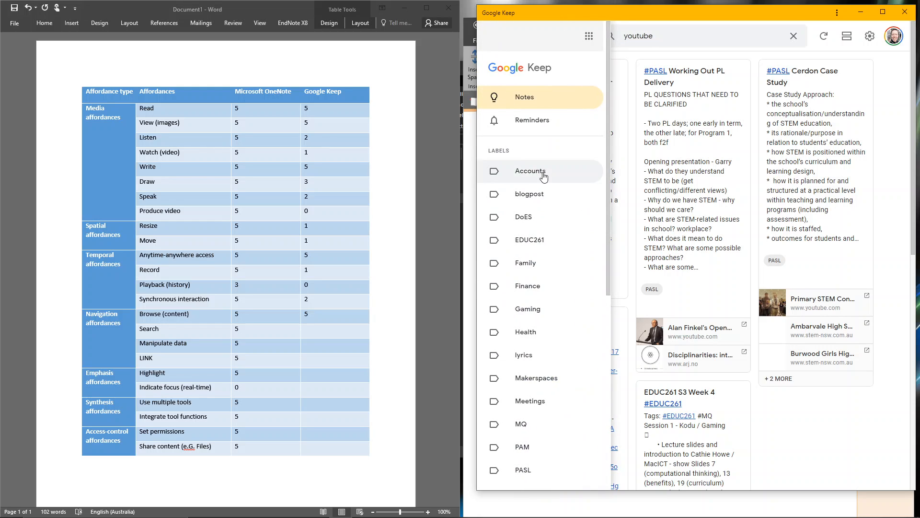
{"action": "left_click", "coordinate": [529, 286]}
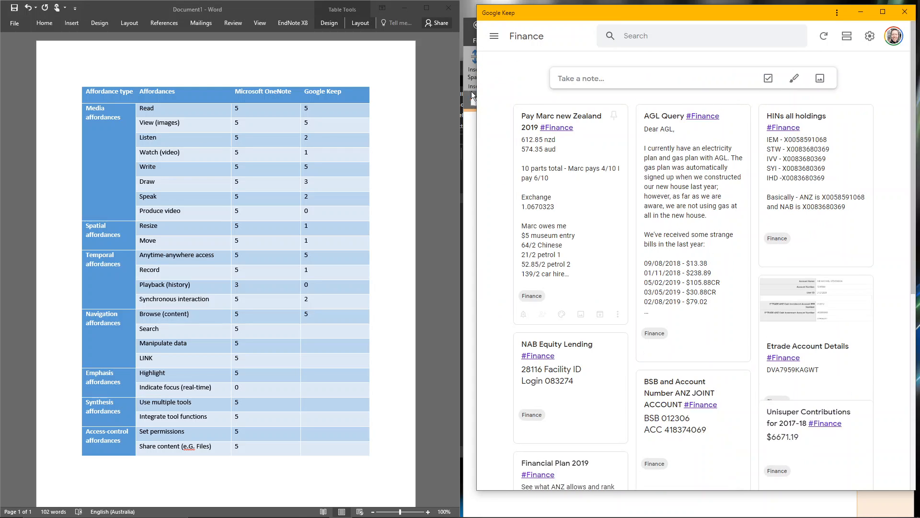
{"action": "left_click", "coordinate": [494, 36]}
{"action": "left_click", "coordinate": [528, 170]}
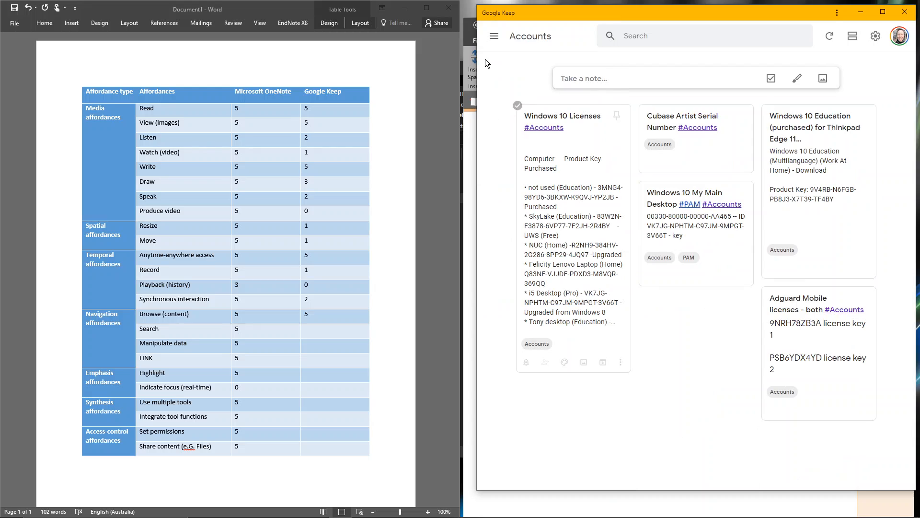
{"action": "left_click", "coordinate": [494, 36]}
{"action": "left_click", "coordinate": [527, 194]}
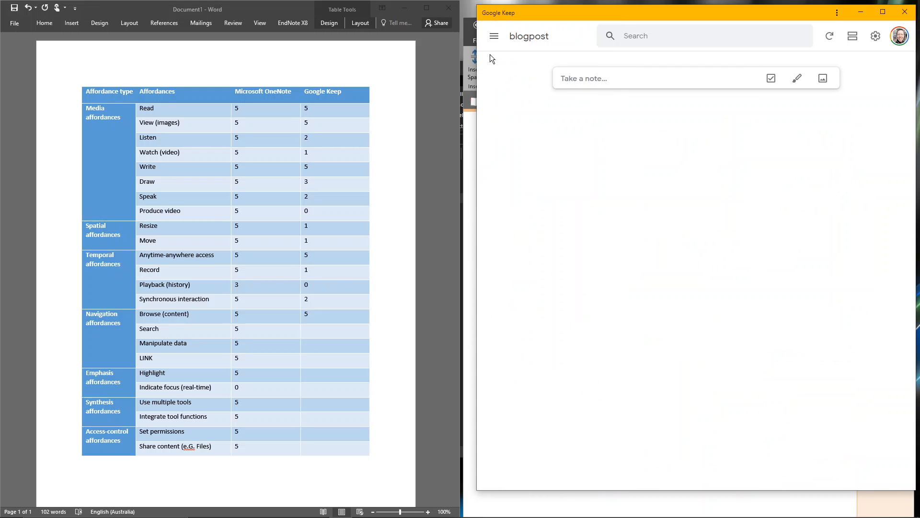
{"action": "left_click", "coordinate": [494, 39]}
{"action": "left_click", "coordinate": [525, 97]}
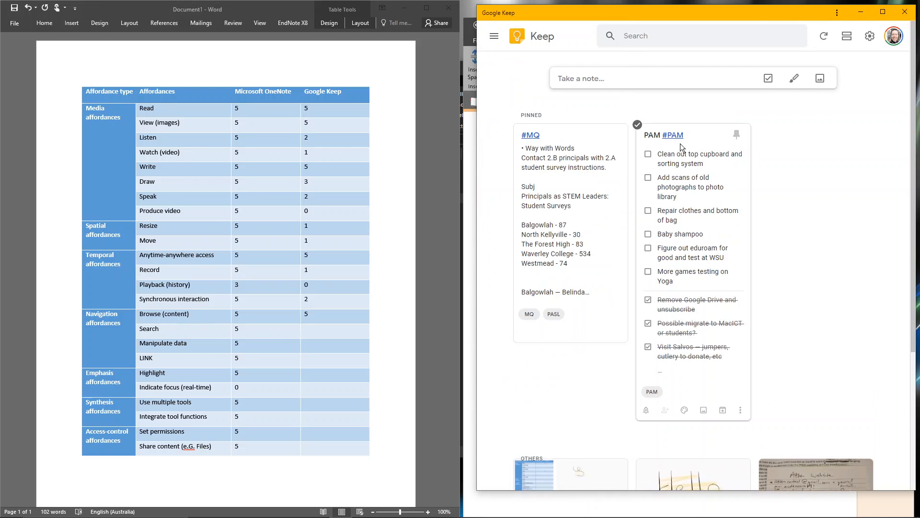
- Enter Google Keep scores of 5 for Search, Manipulate data and LINK in the Word table
{"action": "left_click", "coordinate": [308, 332]}
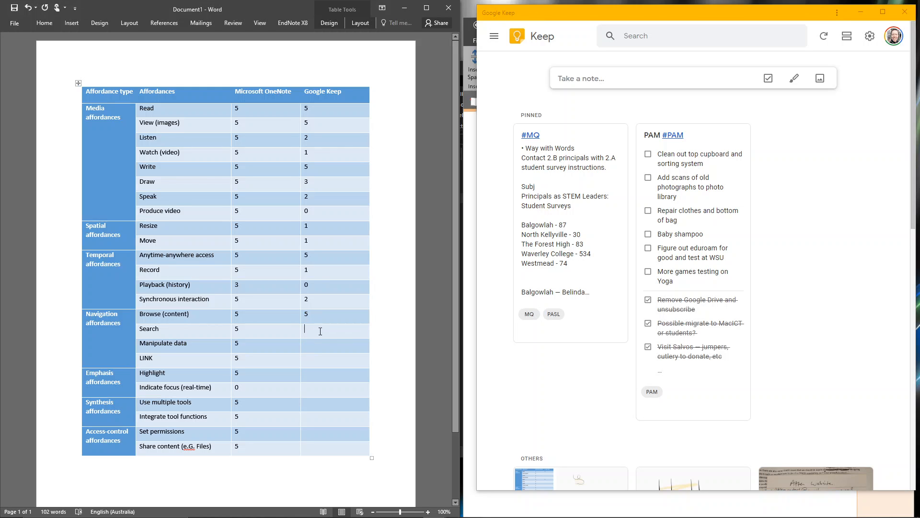
{"action": "type", "text": "5"}
{"action": "left_click", "coordinate": [315, 351]}
{"action": "type", "text": "5"}
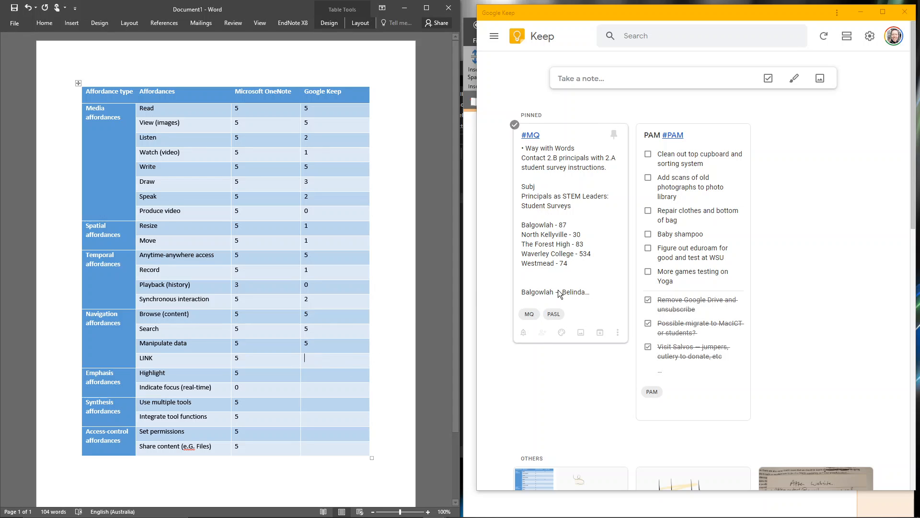
{"action": "type", "text": "5"}
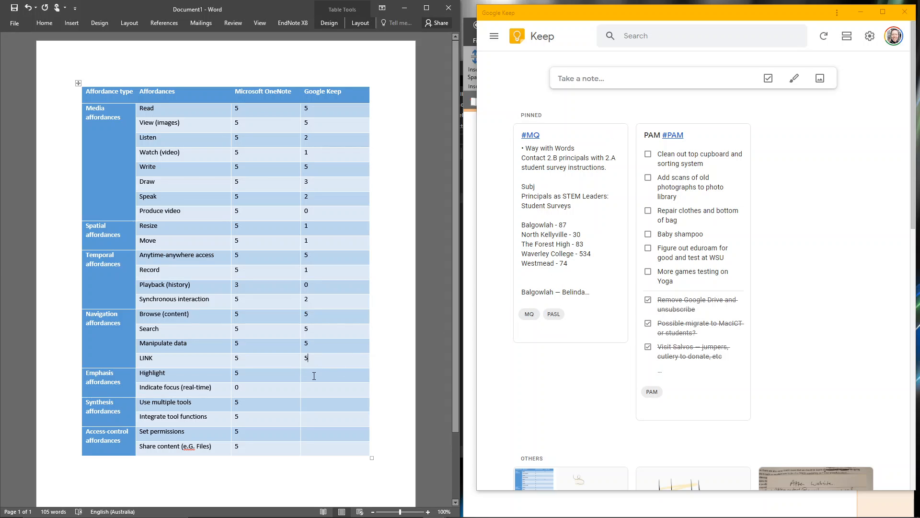
- Check highlighting by selecting the "Westmead - 74" line in the #MQ note, closing it, and viewing the highlighted drawing in the "Hello" note
{"action": "left_click", "coordinate": [348, 379]}
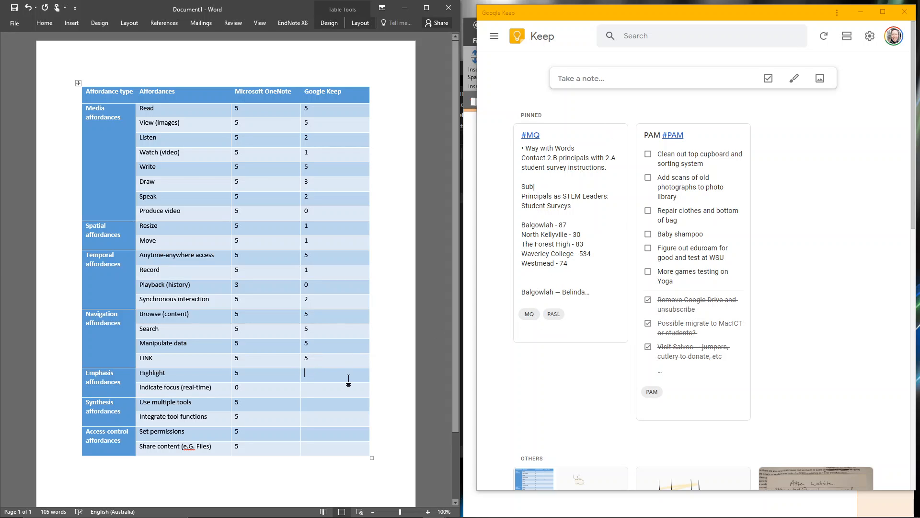
{"action": "left_click", "coordinate": [556, 221]}
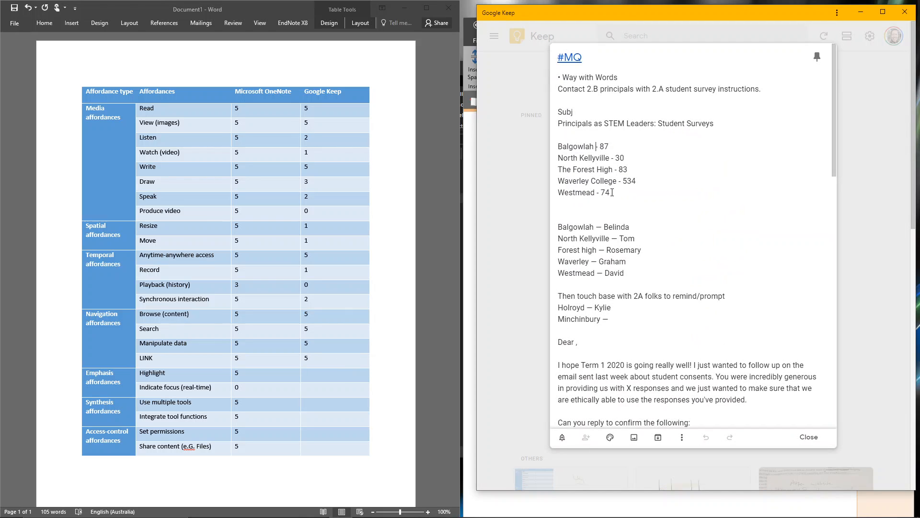
{"action": "left_click_drag", "start_coordinate": [612, 193], "coordinate": [557, 194]}
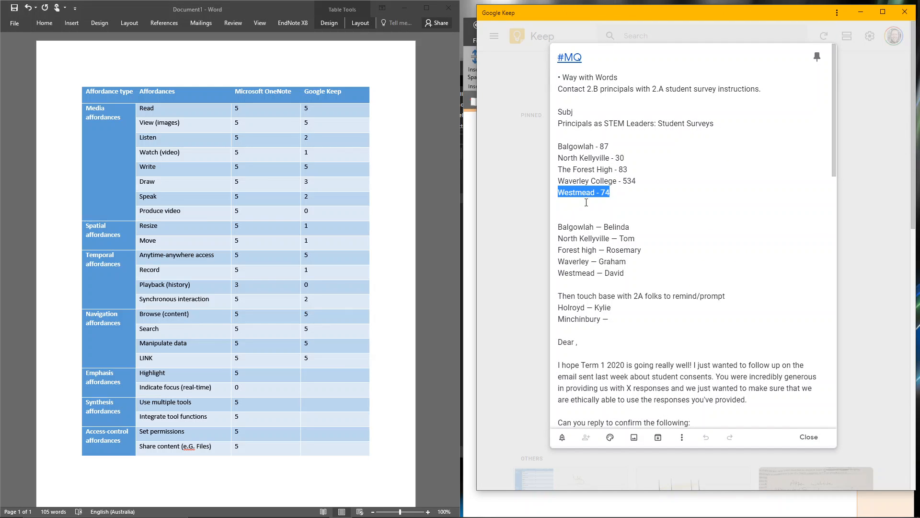
{"action": "left_click", "coordinate": [809, 437]}
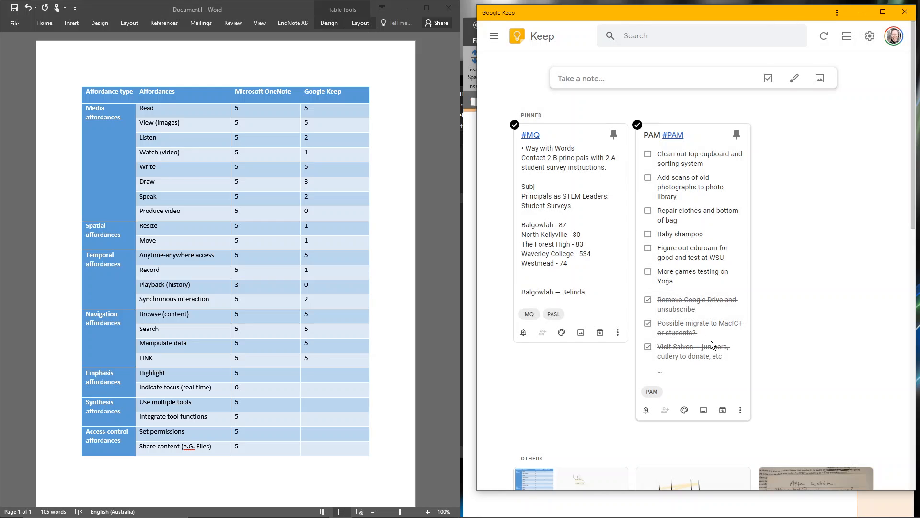
{"action": "scroll", "coordinate": [711, 341], "scroll_direction": "down", "scroll_amount": 3}
{"action": "scroll", "coordinate": [691, 373], "scroll_direction": "down", "scroll_amount": 4}
{"action": "left_click", "coordinate": [702, 205]}
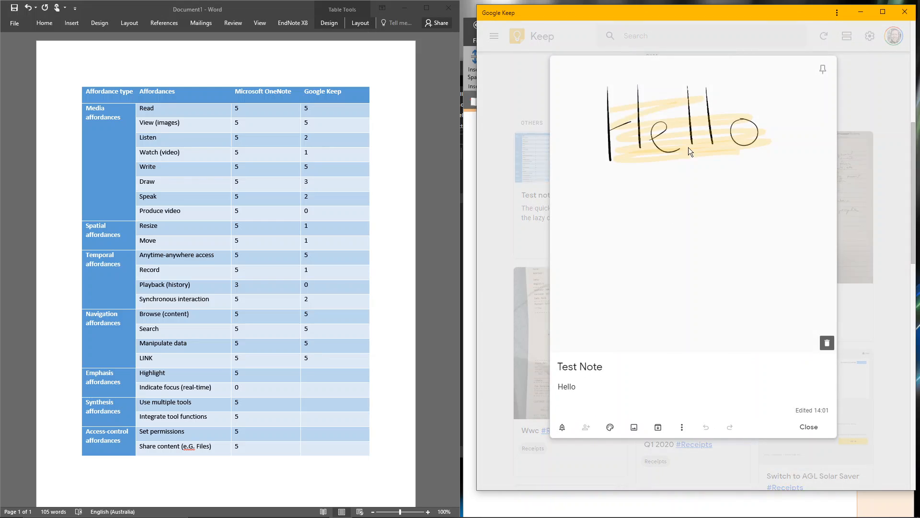
- Enter Google Keep scores of 2 for Highlight and 0 for Indicate focus (real-time) in the Word table
{"action": "left_click", "coordinate": [323, 373]}
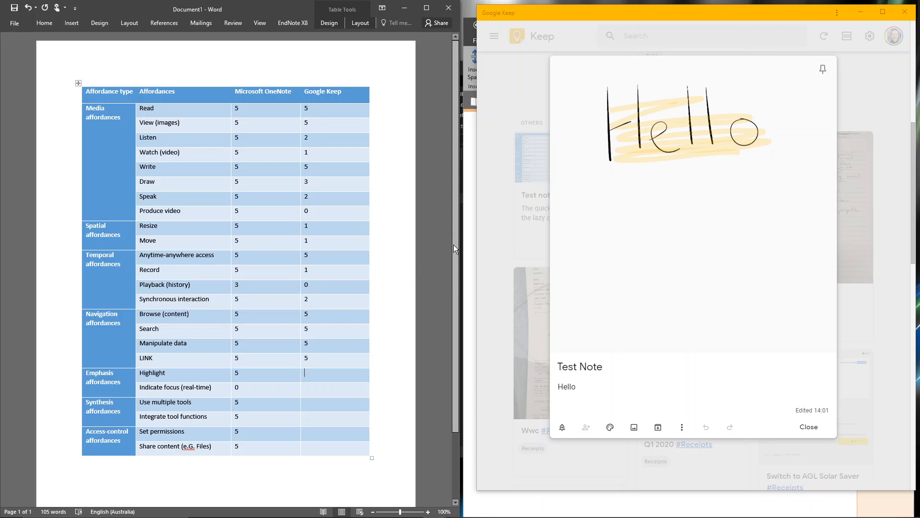
{"action": "type", "text": "2"}
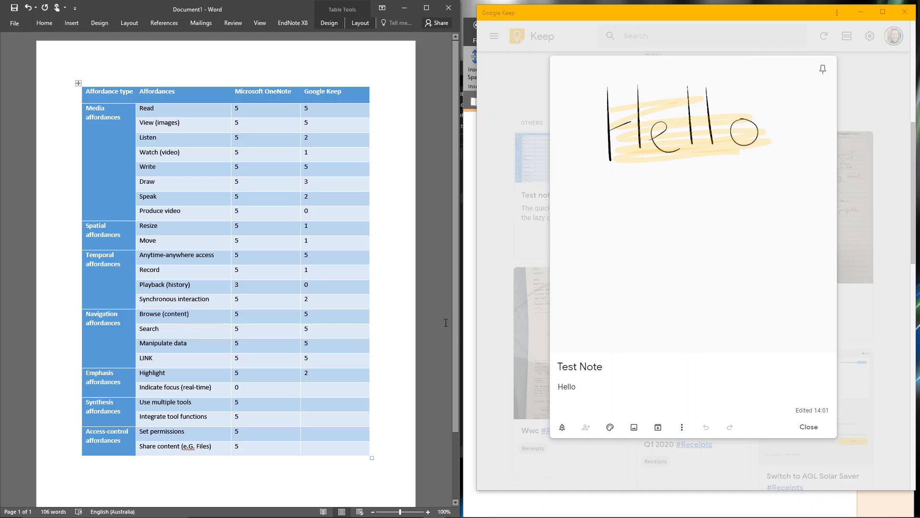
{"action": "left_click", "coordinate": [326, 392]}
{"action": "type", "text": "0"}
- Check the extra actions for the "Hello" drawing note, close it, and enter Google Keep scores of 2 for Use multiple tools and Integrate tool functions
{"action": "left_click", "coordinate": [683, 428]}
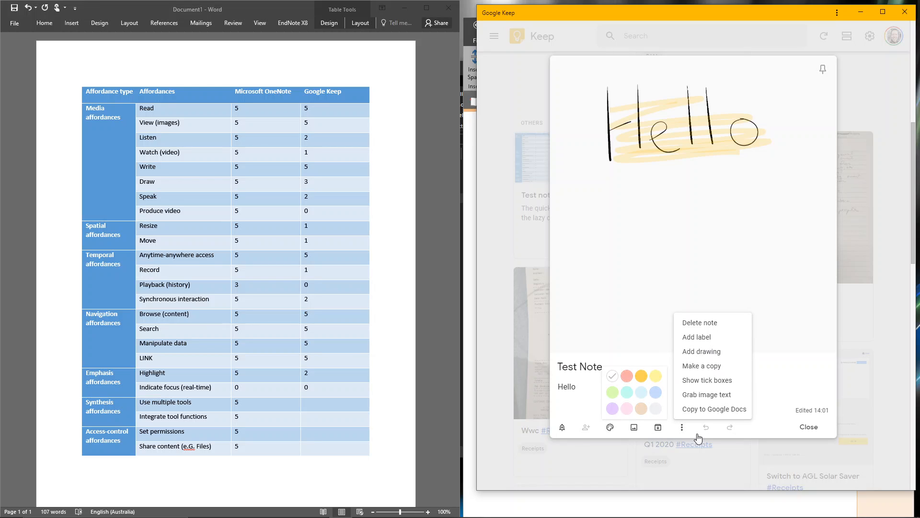
{"action": "left_click", "coordinate": [804, 427]}
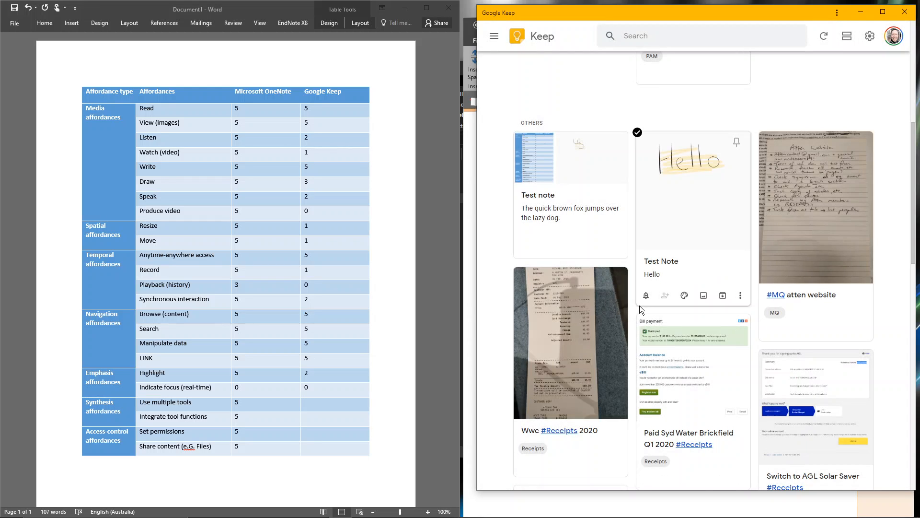
{"action": "left_click", "coordinate": [306, 404]}
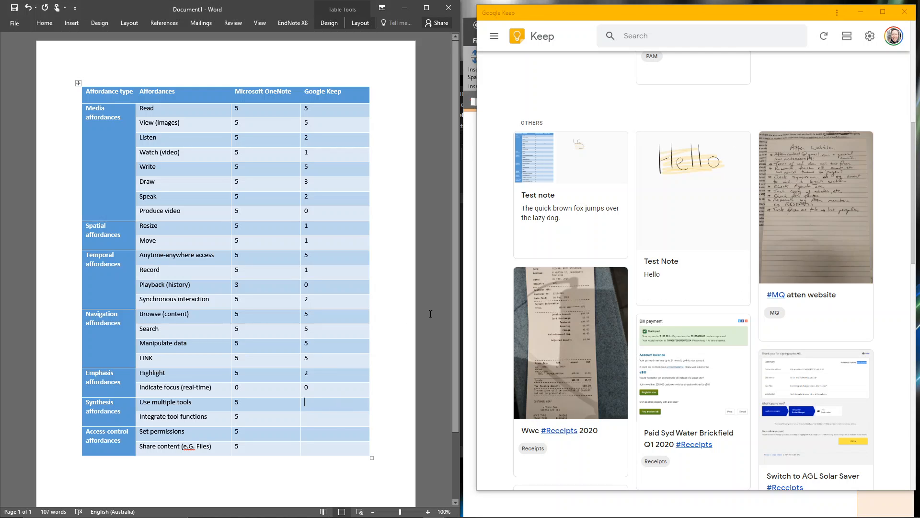
{"action": "type", "text": "2"}
{"action": "left_click", "coordinate": [322, 422]}
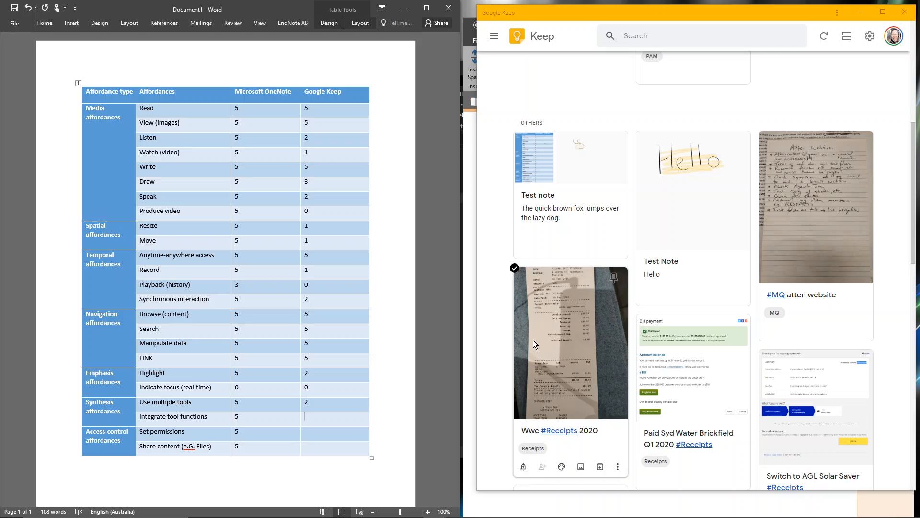
{"action": "type", "text": "2"}
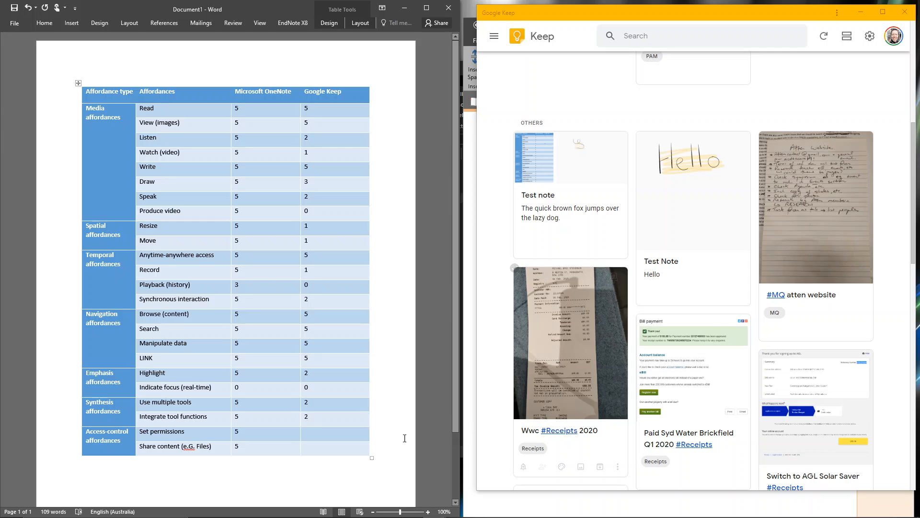
- Look over the Google Keep label list and enter a Google Keep score of 3 for Set permissions in the Word table
{"action": "left_click", "coordinate": [329, 438]}
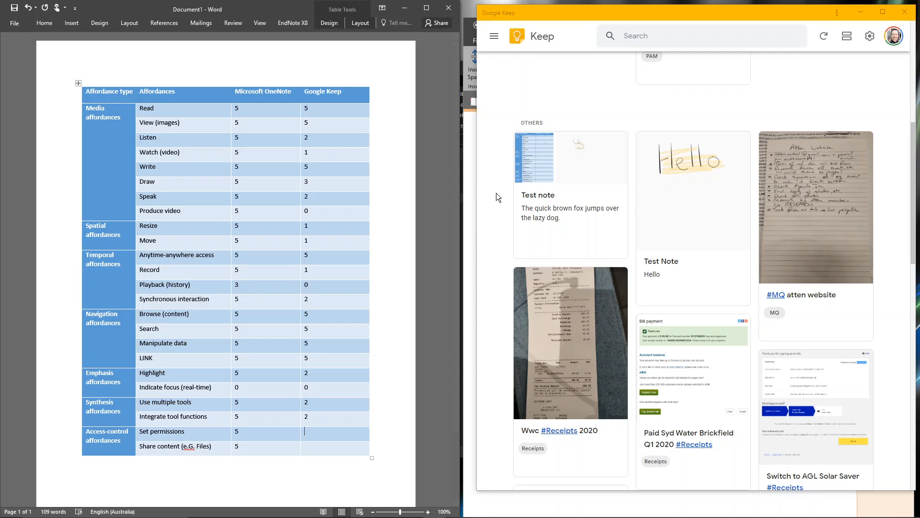
{"action": "left_click", "coordinate": [493, 38]}
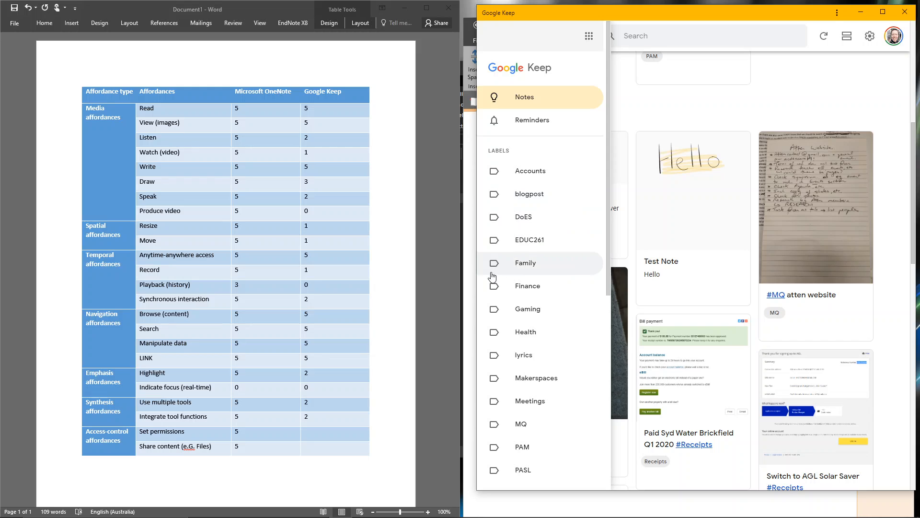
{"action": "left_click", "coordinate": [321, 429]}
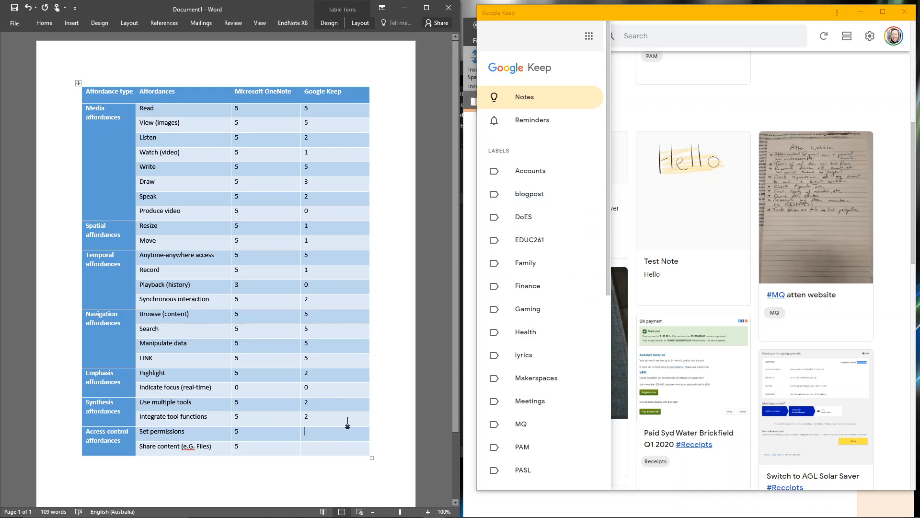
{"action": "mouse_move", "coordinate": [648, 276]}
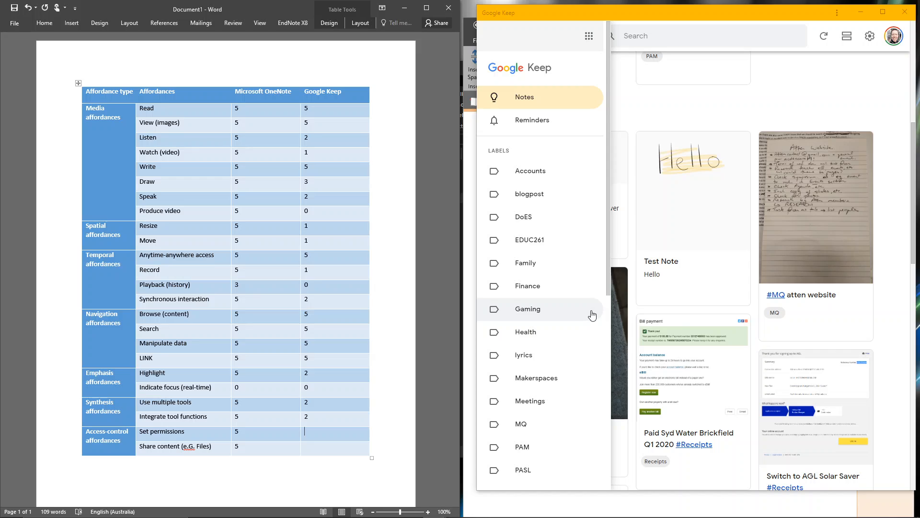
{"action": "type", "text": "3"}
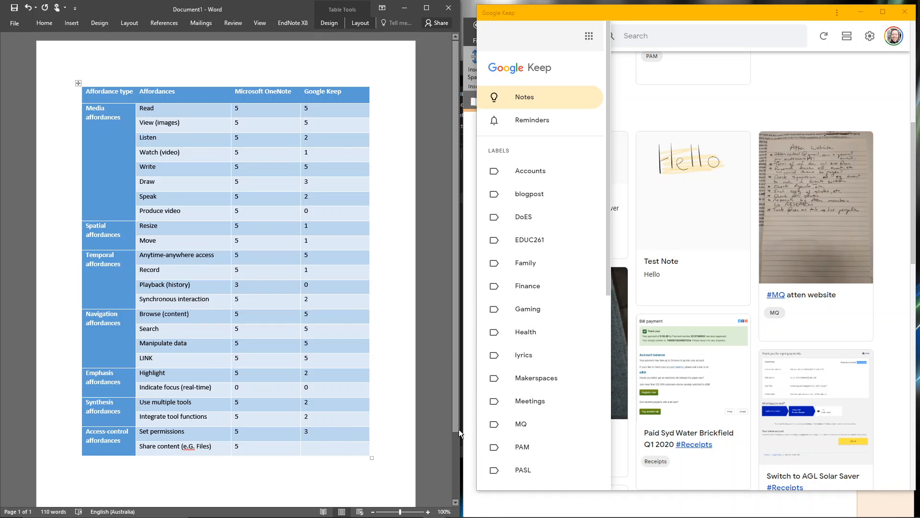
- Reopen the "Hello" drawing note to check its extra actions, and enter a Google Keep score of 2 for Share content in the Word table
{"action": "left_click", "coordinate": [679, 123]}
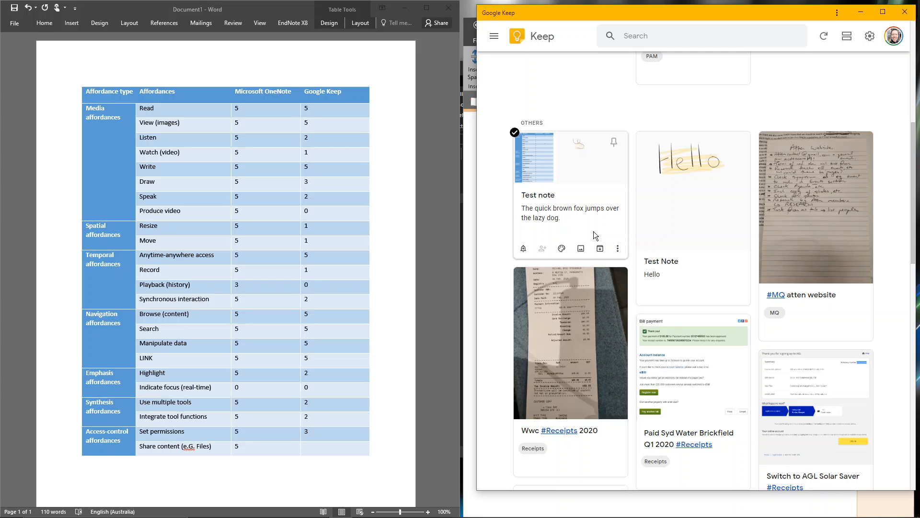
{"action": "left_click", "coordinate": [686, 258]}
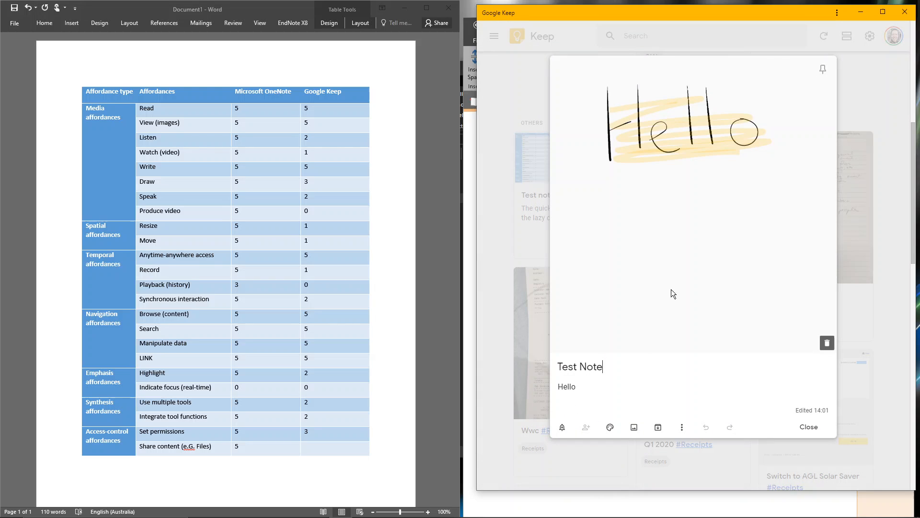
{"action": "left_click", "coordinate": [682, 426]}
{"action": "left_click", "coordinate": [680, 427]}
{"action": "left_click", "coordinate": [330, 446]}
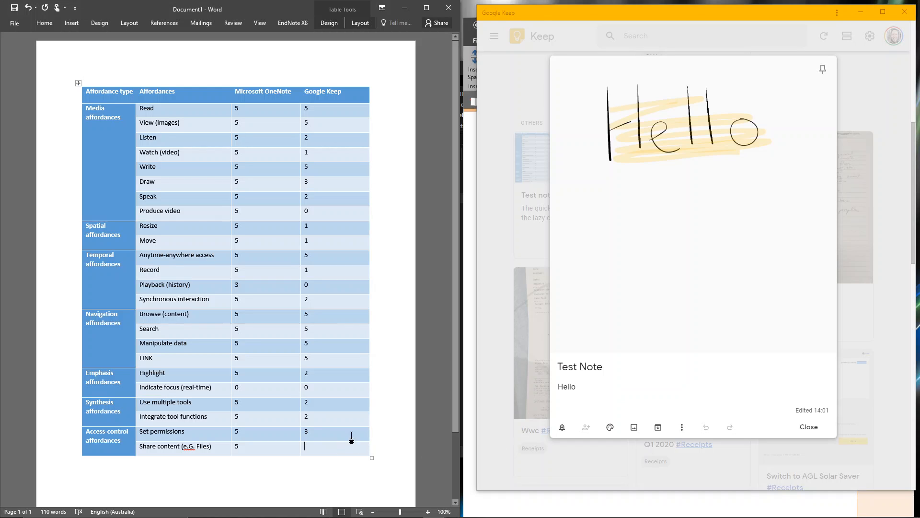
{"action": "type", "text": "2"}
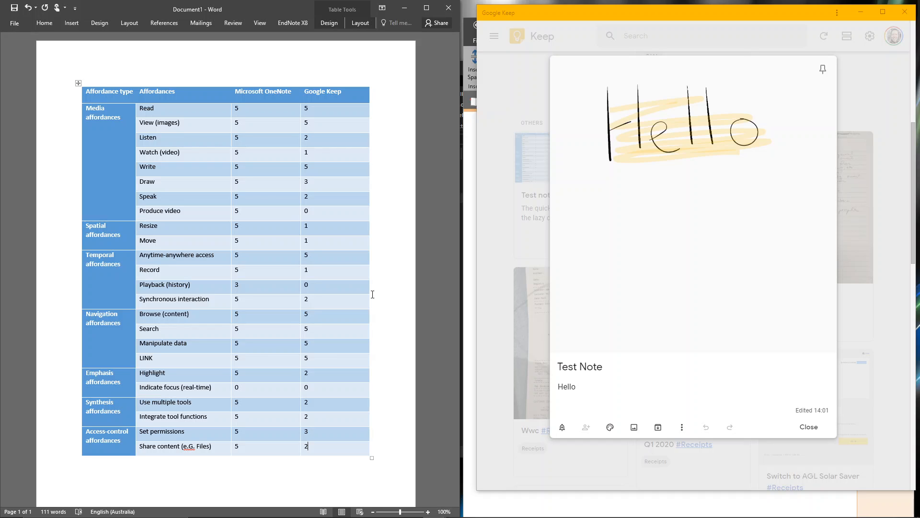
{"action": "mouse_move", "coordinate": [623, 514]}
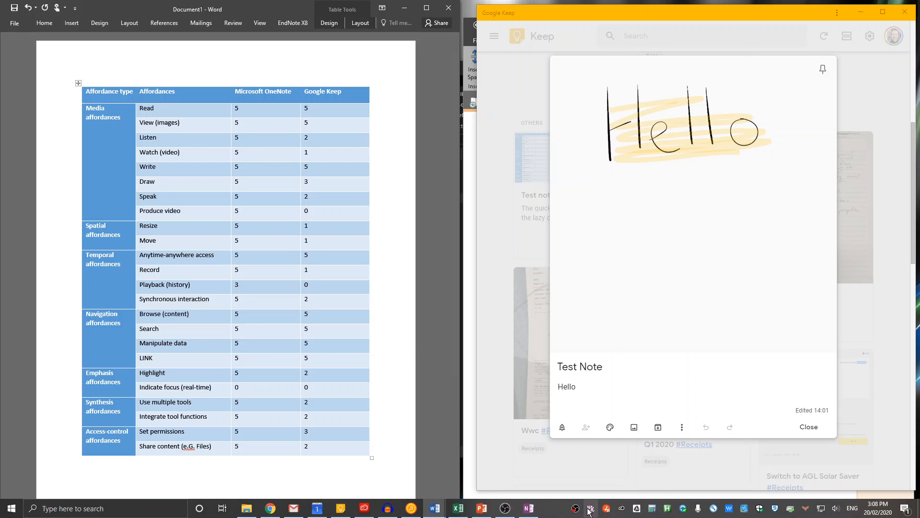